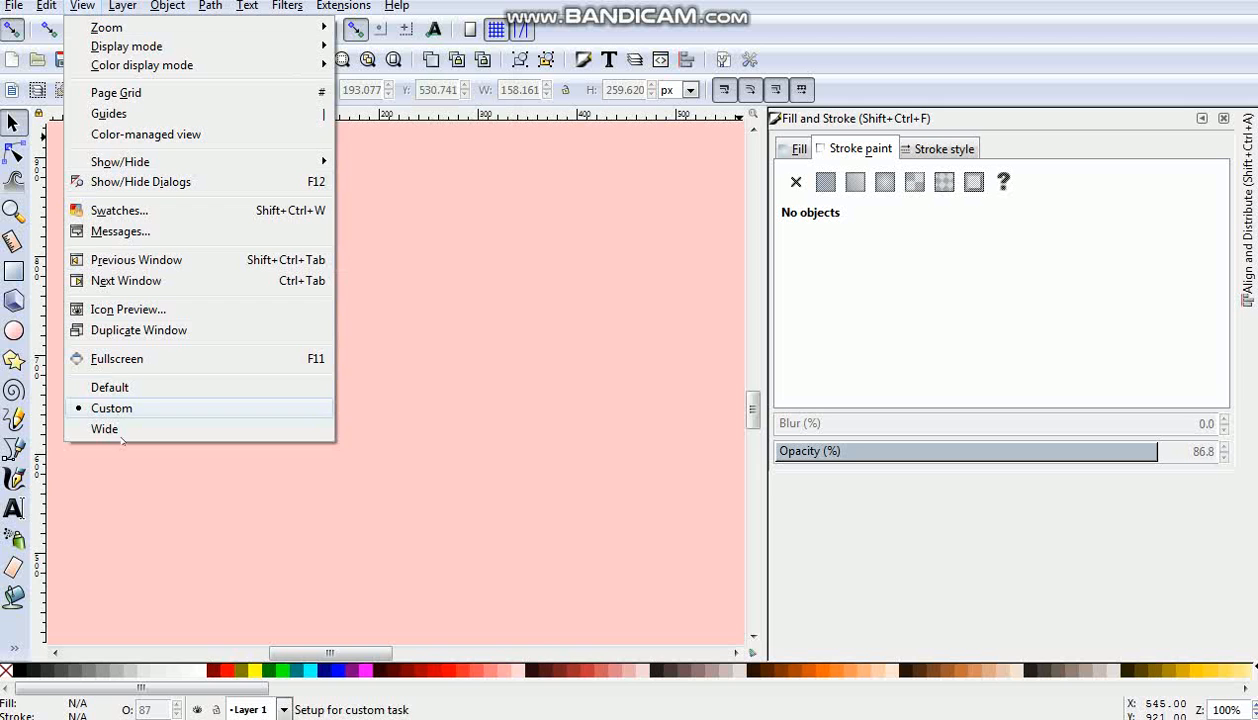
- Draw a circle near the canvas centre and scale it down to about 228 px across
left_click(140, 519)
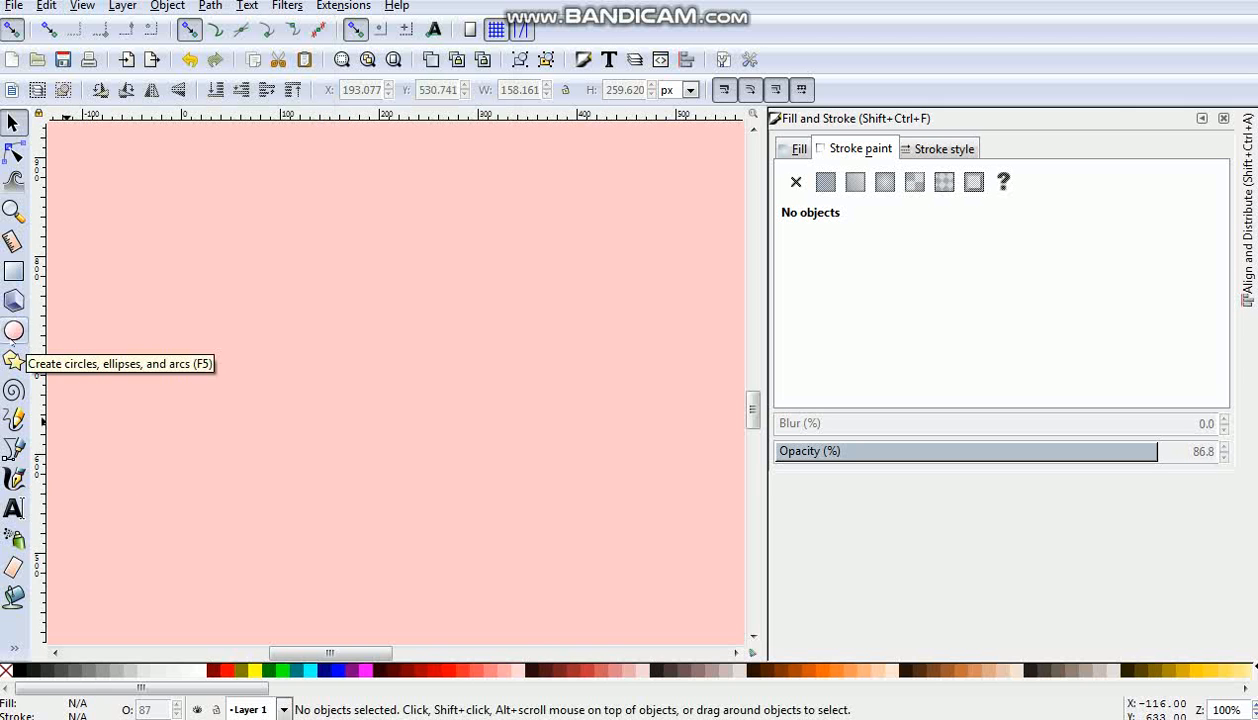
left_click(14, 334)
mouse_move(421, 292)
left_mouse_down()
mouse_move(436, 331)
mouse_move(542, 413)
mouse_move(604, 441)
left_mouse_up()
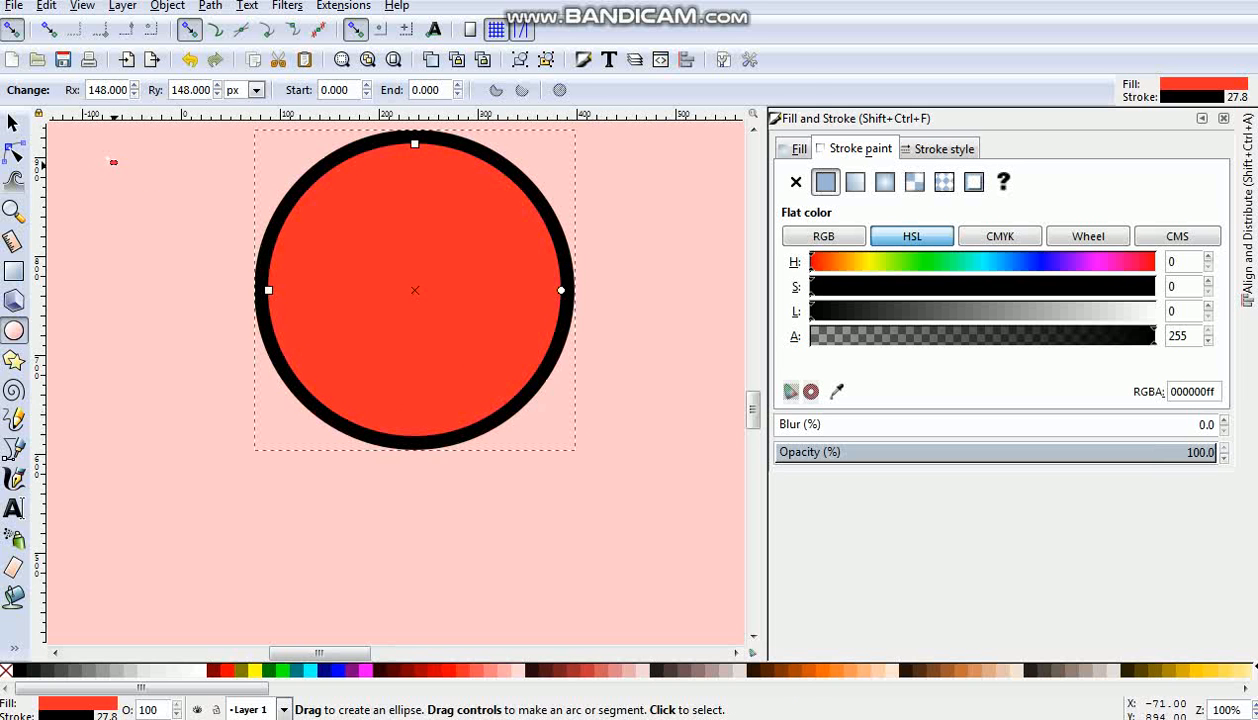
left_click(13, 123)
left_click_drag(408, 282, 413, 380)
left_click_drag(587, 553, 536, 503)
left_click_drag(481, 444, 466, 390)
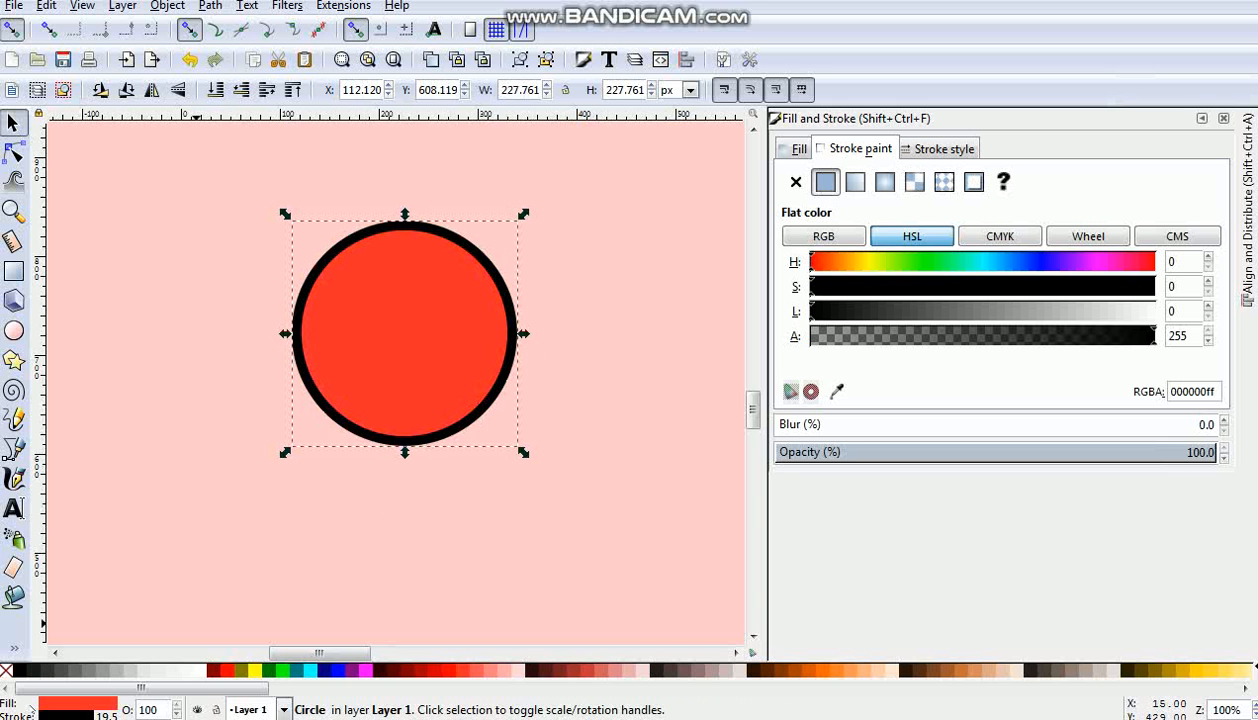
- Remove the circle's fill, move it up and to the left, and scale it down to about 180 px
left_click(8, 669)
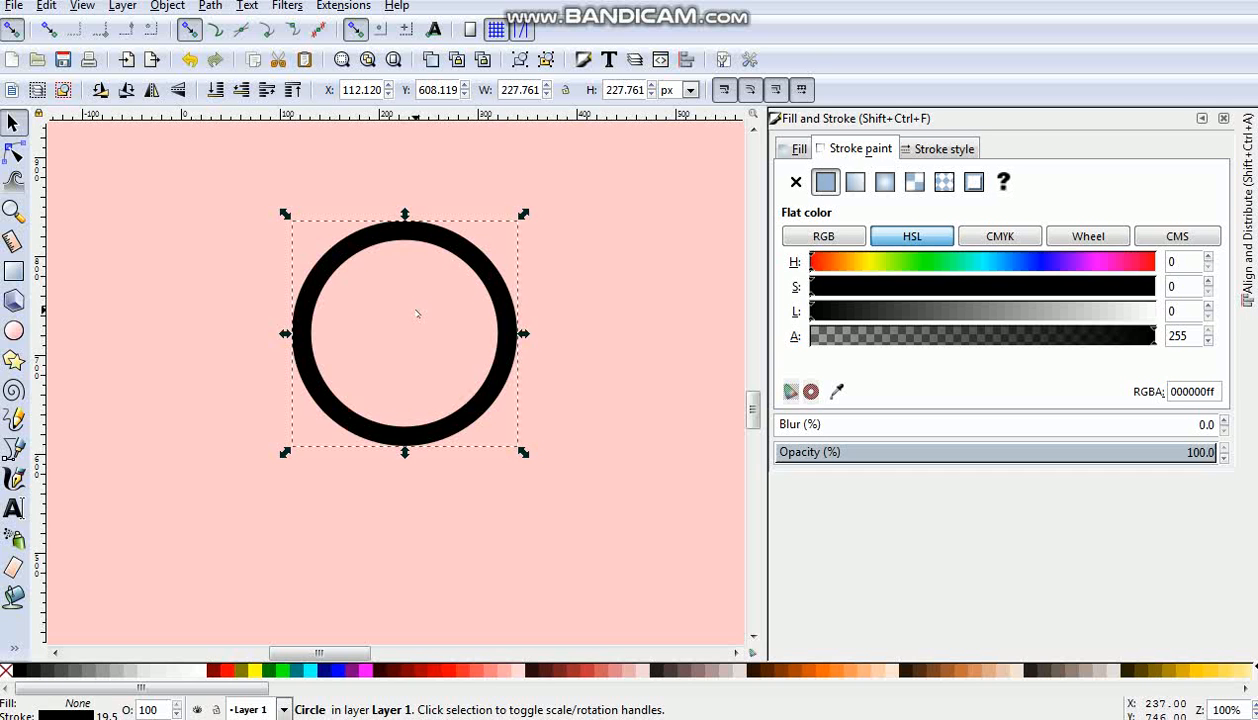
left_click_drag(481, 266, 299, 205)
left_click(455, 261)
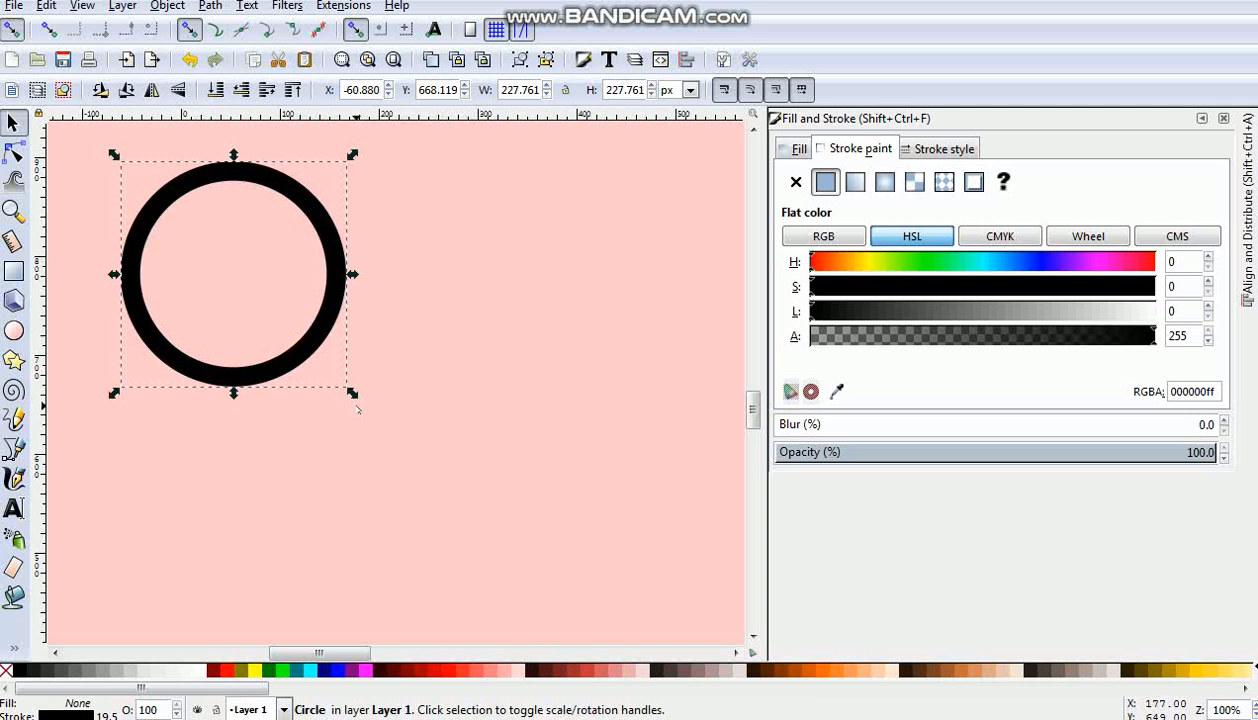
left_click_drag(351, 394, 330, 370)
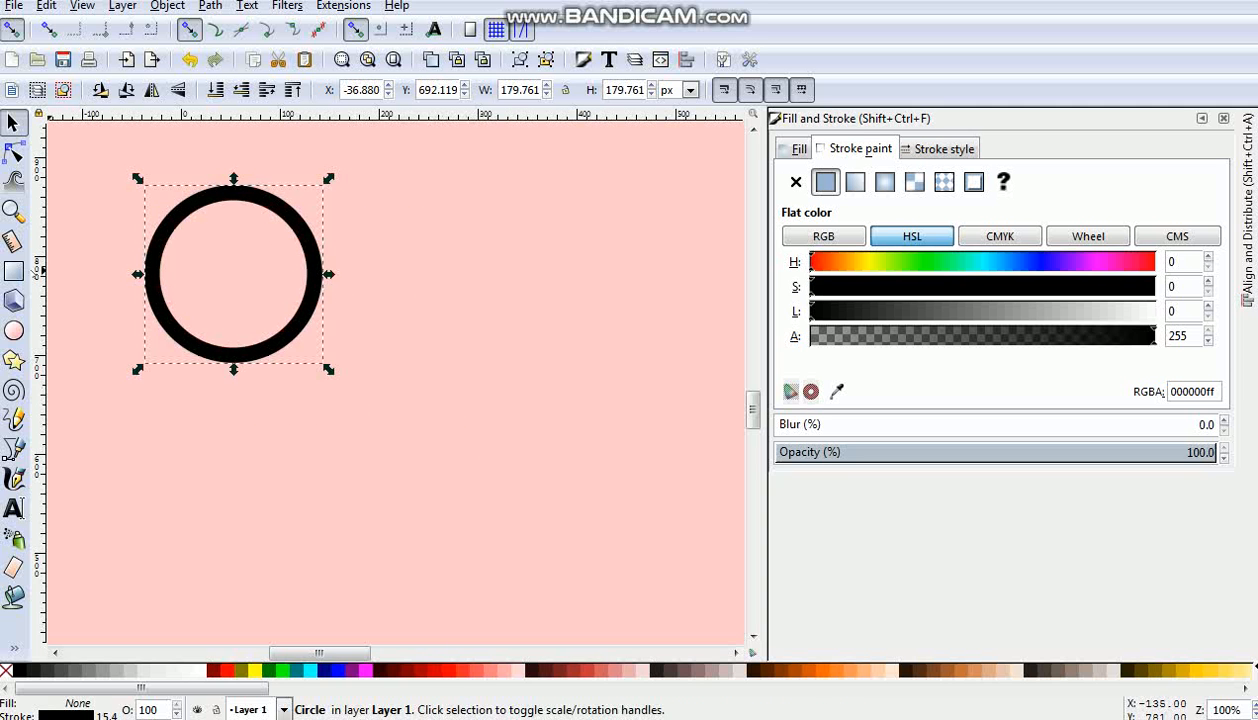
- Draw a tall, narrow rectangle of about 98 by 294 px and scale it down to the right of the circle
left_click(14, 271)
mouse_move(472, 257)
left_mouse_down()
mouse_move(519, 450)
mouse_move(489, 385)
mouse_move(521, 407)
left_mouse_up()
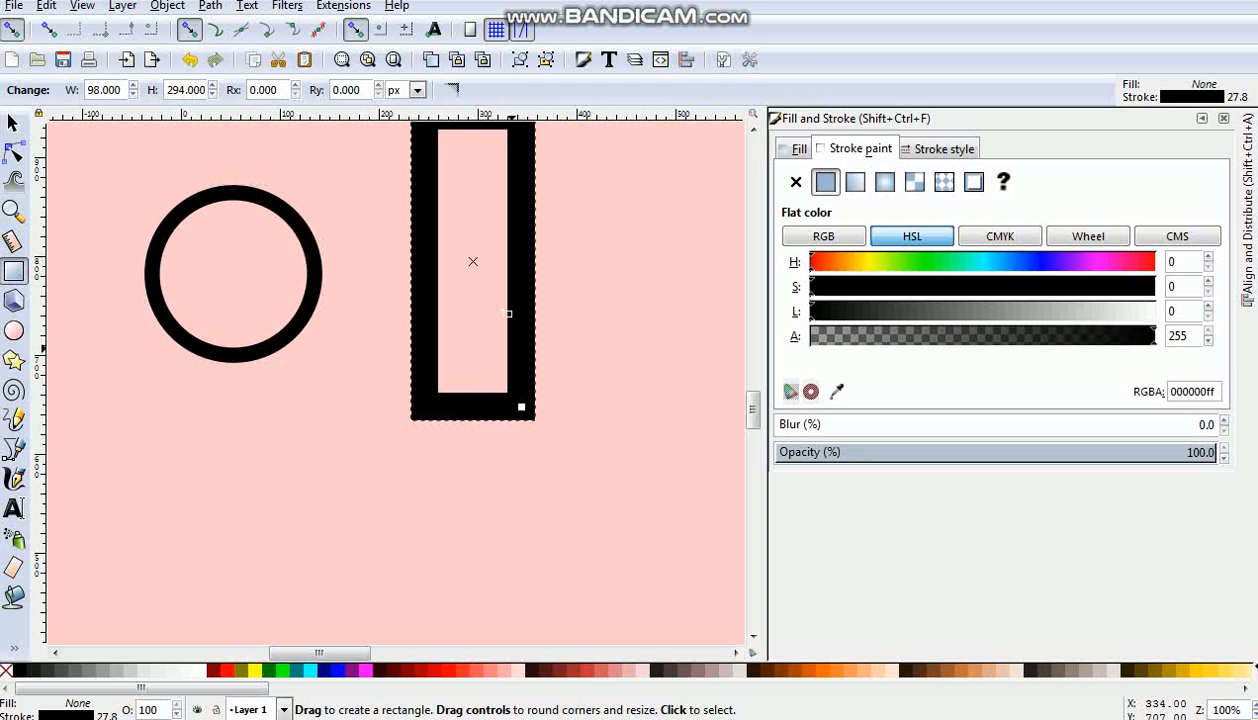
left_click(12, 122)
left_click_drag(421, 368, 445, 497)
left_click_drag(561, 214, 520, 258)
mouse_move(517, 309)
left_mouse_down()
mouse_move(522, 287)
mouse_move(497, 230)
left_mouse_up()
left_click(592, 305)
left_click(520, 286)
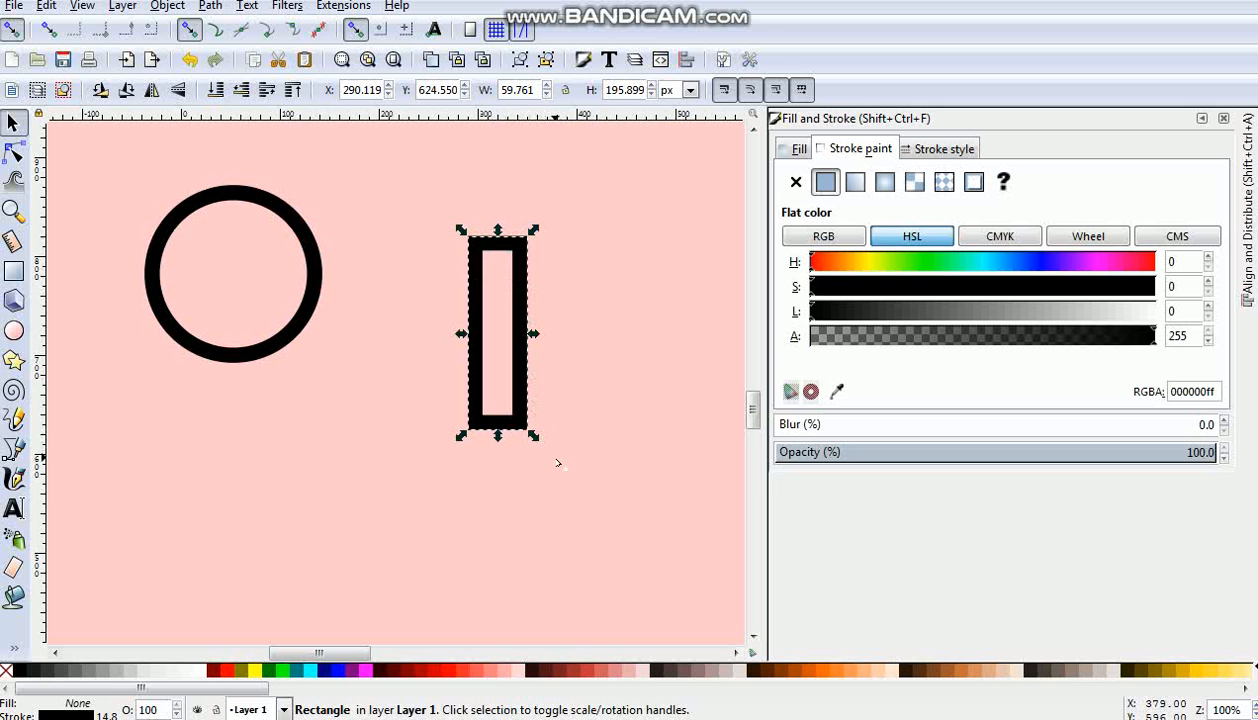
left_click_drag(534, 436, 539, 479)
- Try converting the rectangle to a path for node editing, and undo the conversion
left_click(210, 5)
left_click(238, 25)
left_click(14, 151)
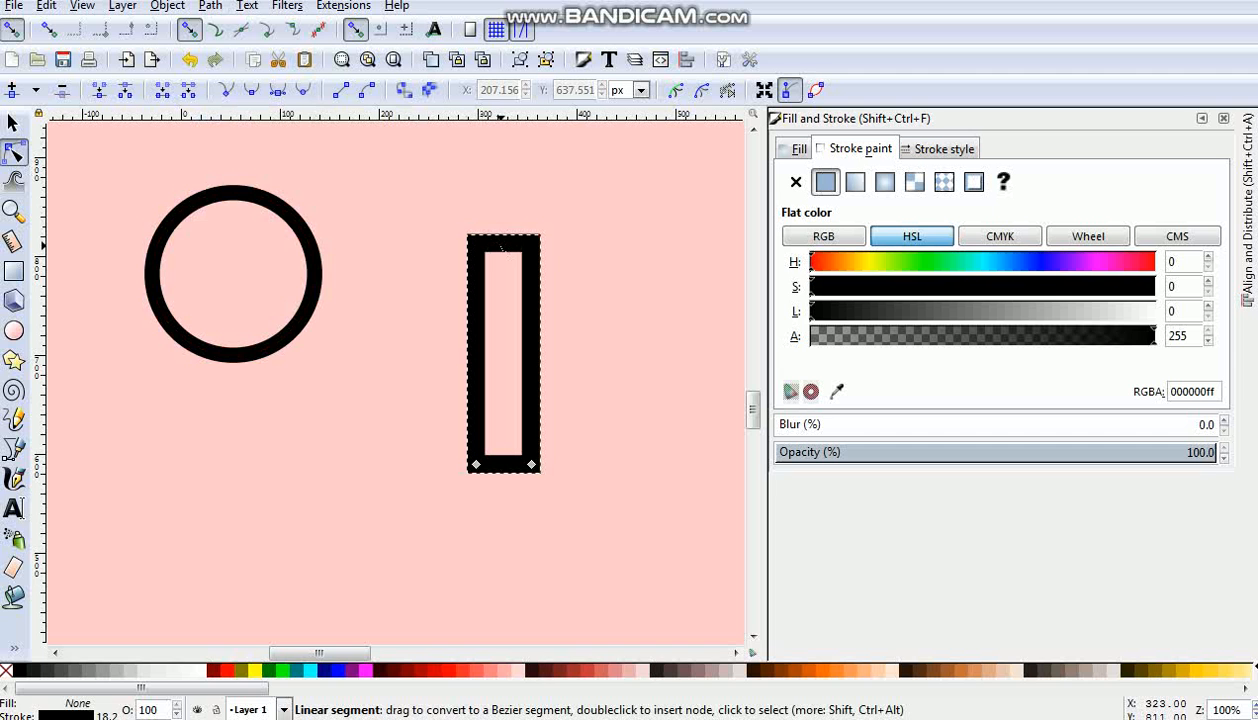
key("ctrl+z")
- Round the corners of the tall rectangle by adjusting its rounding radius, and deselect it
left_click(494, 246)
left_click_drag(531, 245, 532, 261)
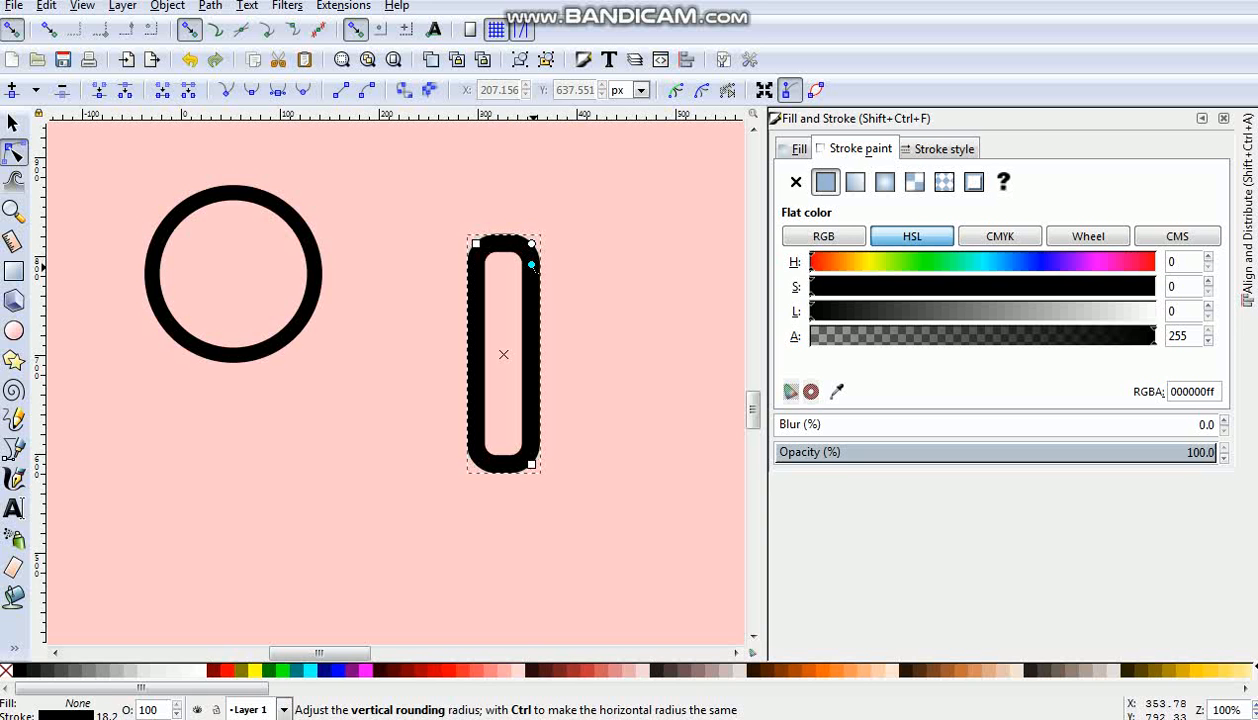
left_click(556, 286)
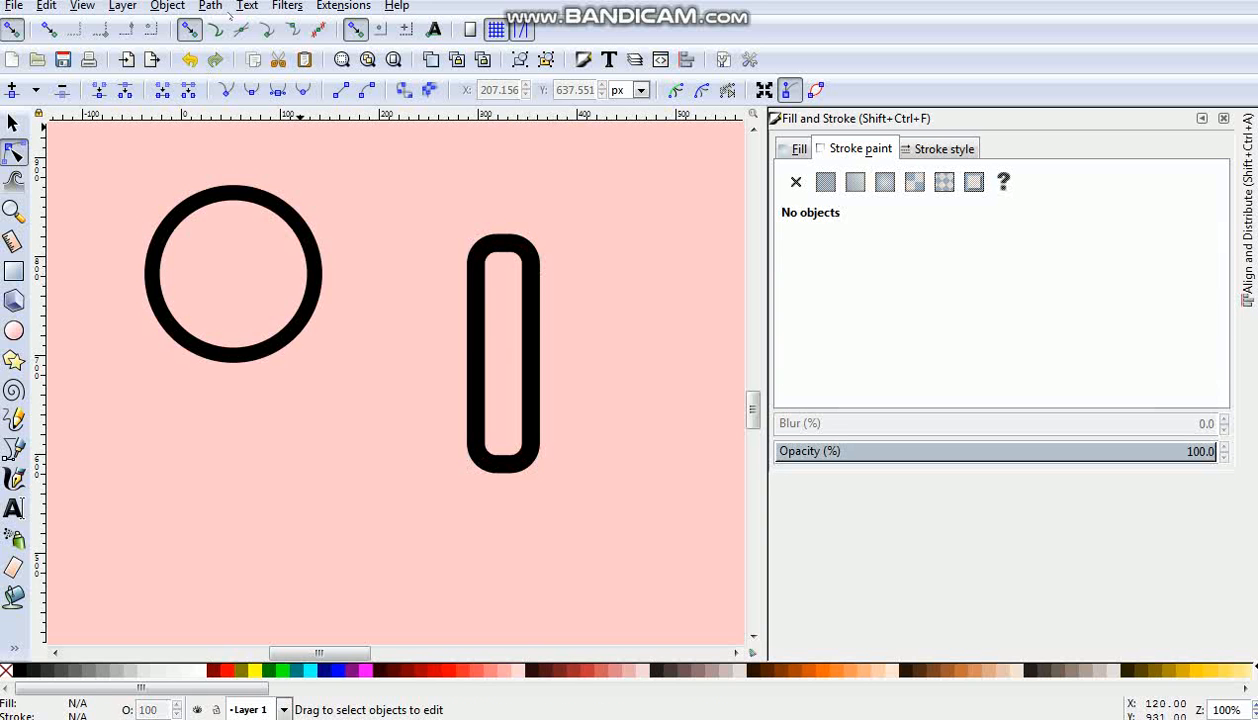
- Convert the rounded rectangle to a path
left_click(470, 271)
left_click_drag(470, 271, 222, 117)
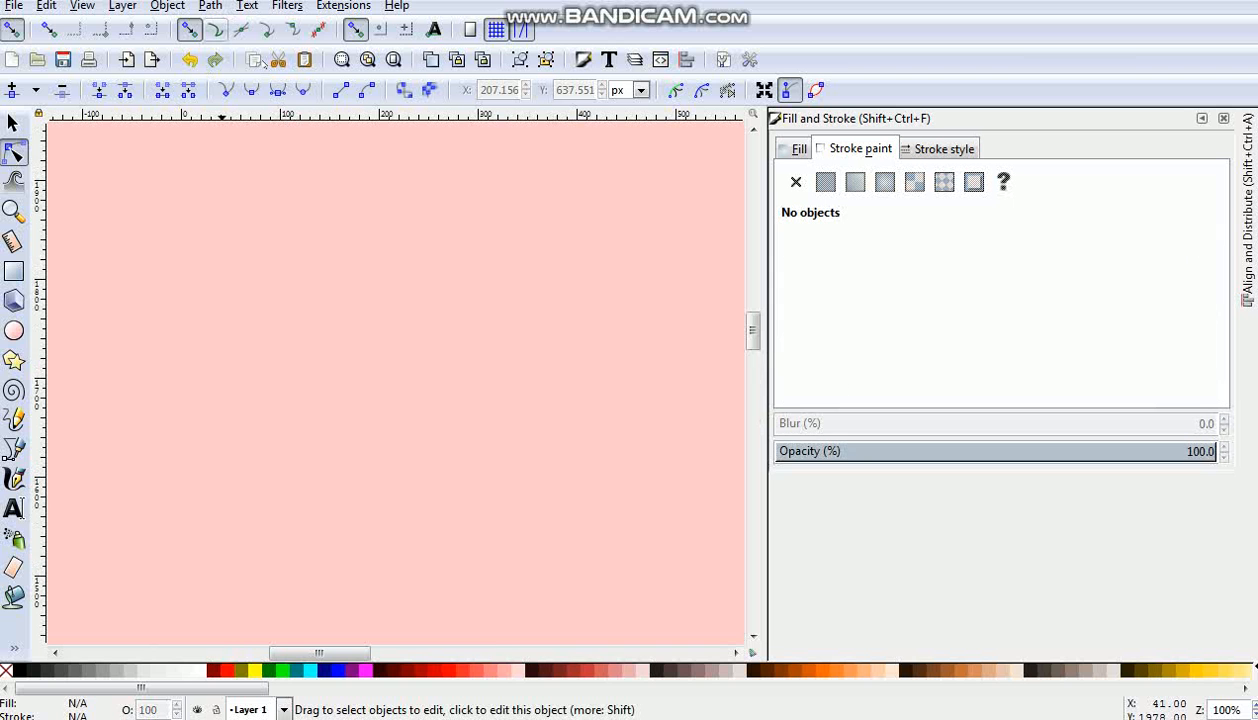
left_click_drag(753, 329, 754, 405)
left_click(536, 275)
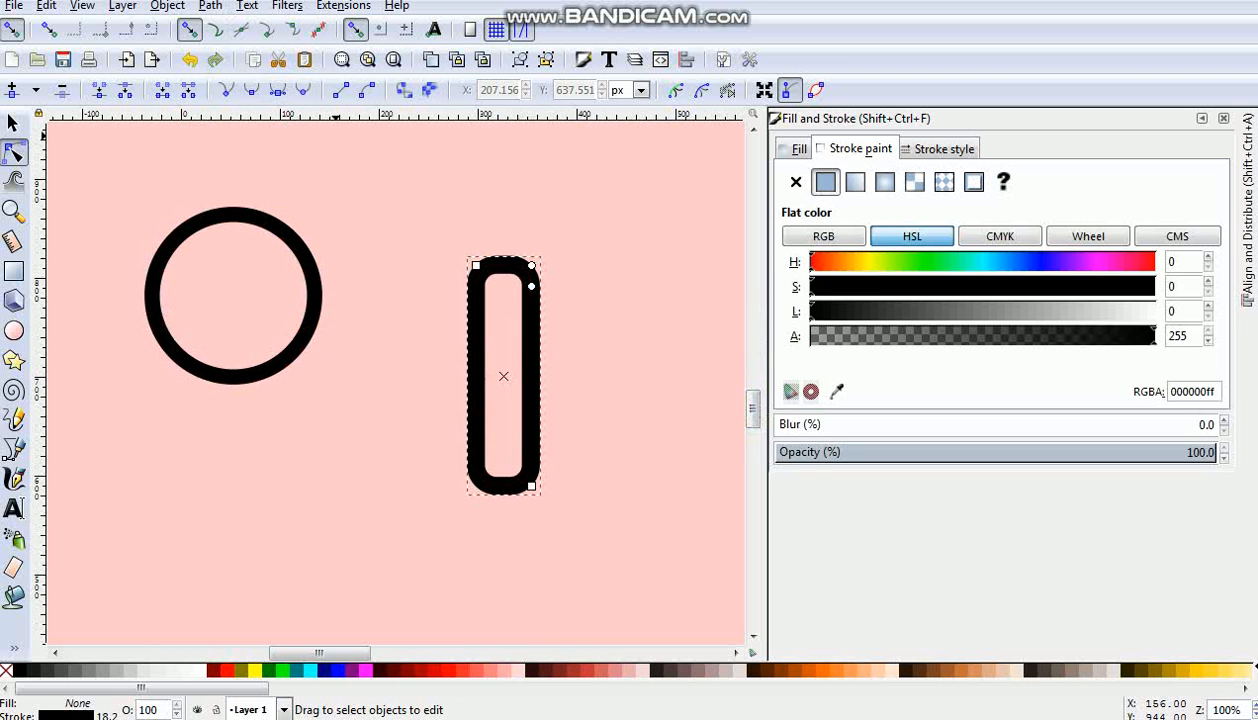
left_click(210, 6)
left_click(222, 28)
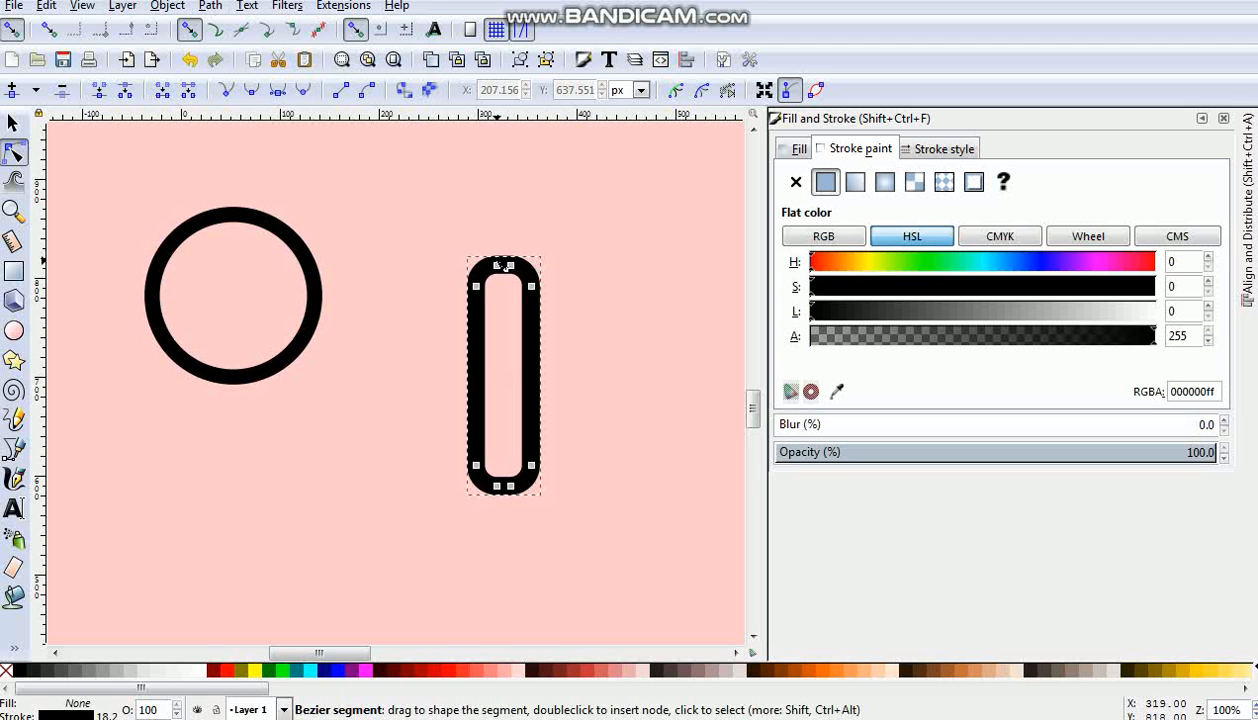
- Delete the two middle nodes at each end of the rounded path and bulge both end segments outward
left_click_drag(488, 258, 526, 283)
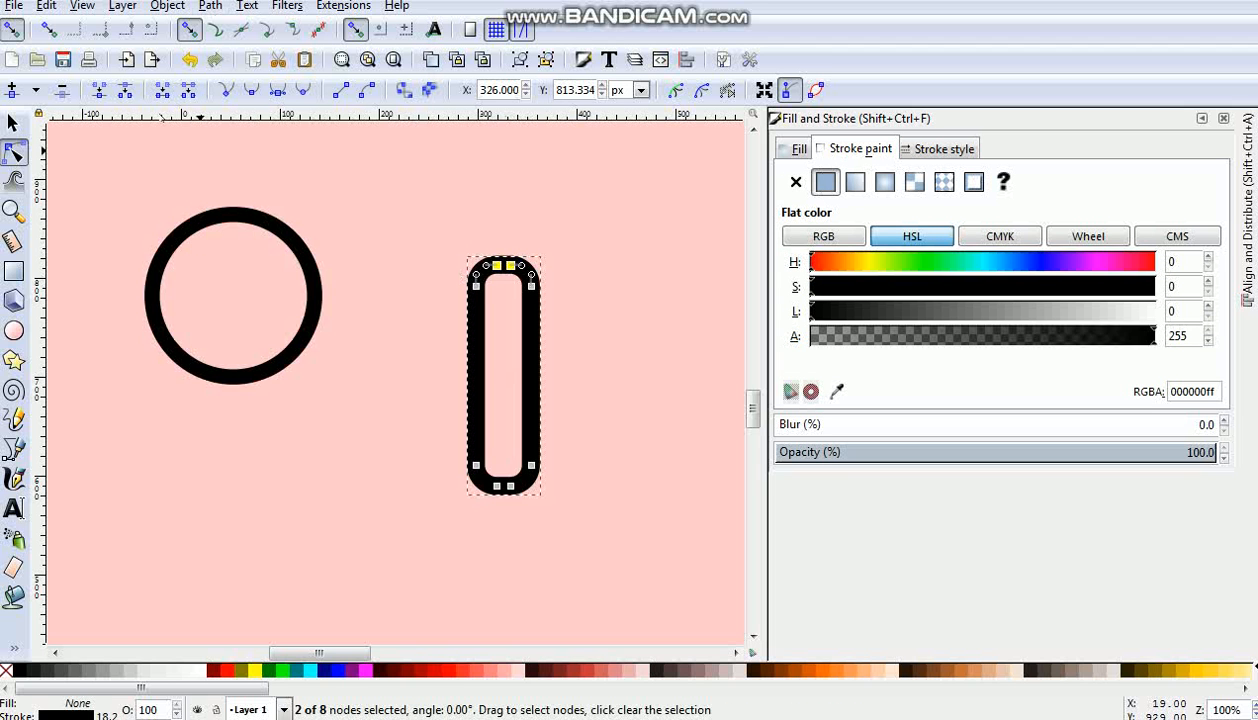
left_click(62, 90)
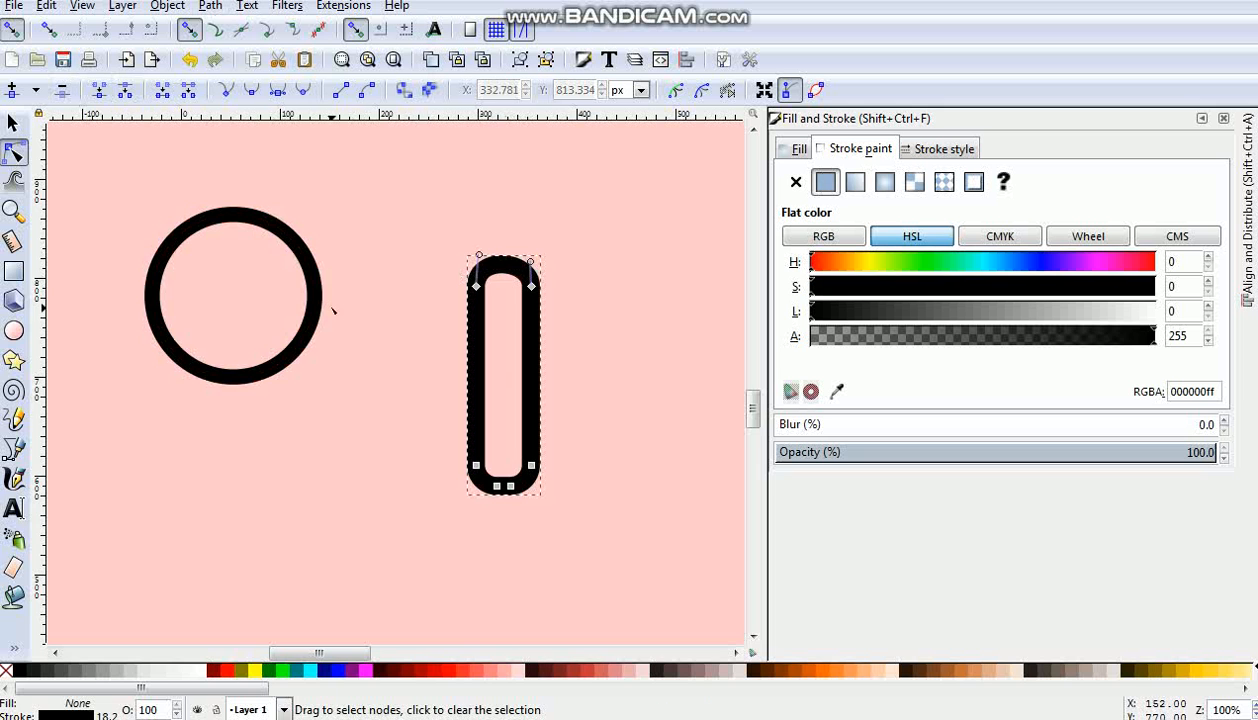
left_click_drag(438, 463, 543, 518)
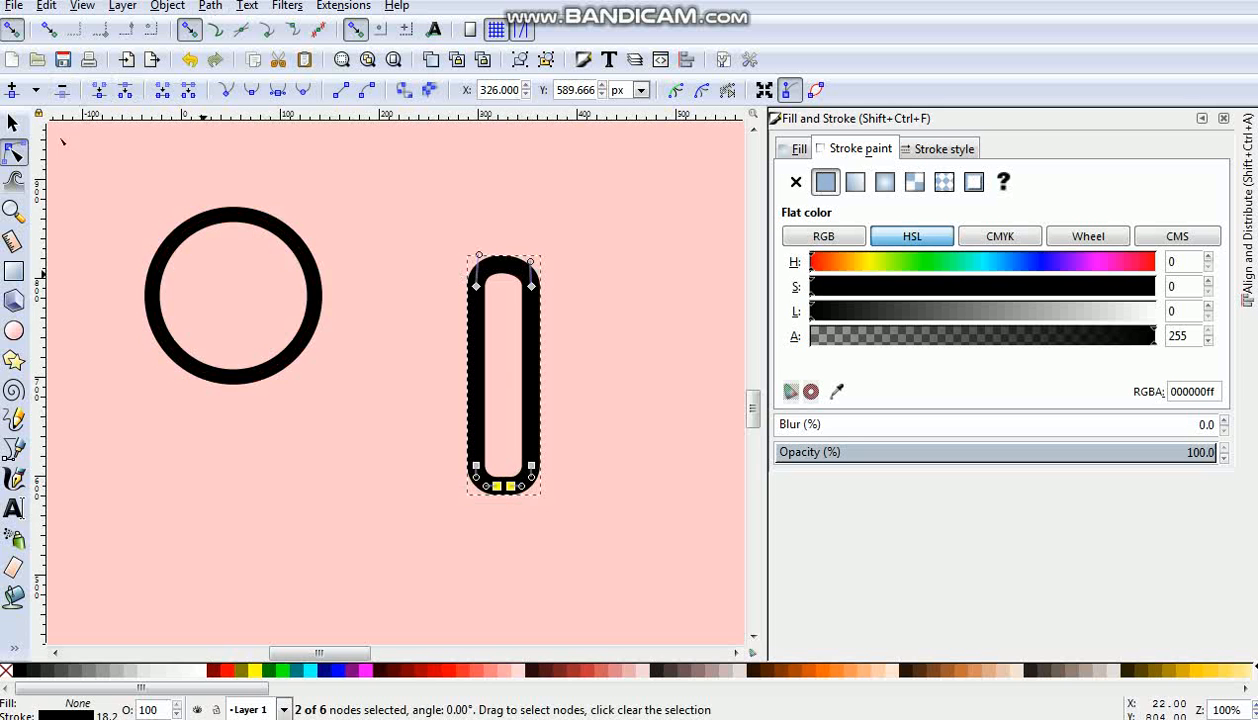
left_click(62, 90)
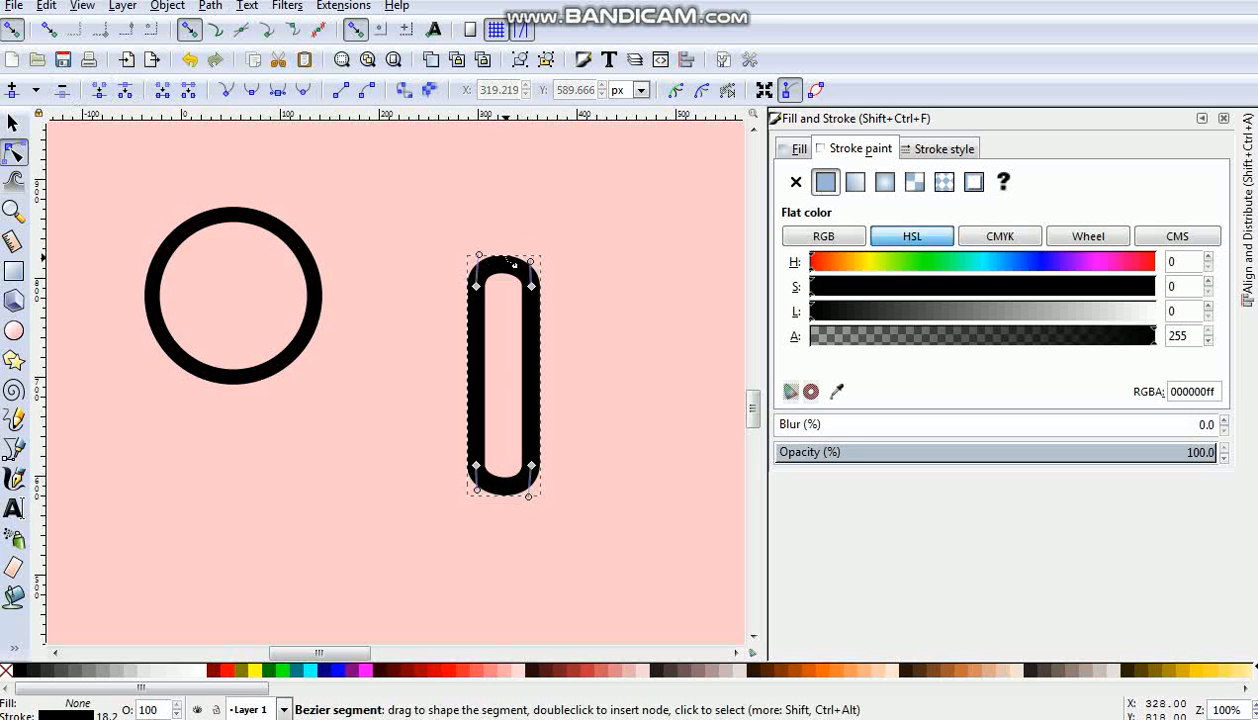
left_click_drag(514, 268, 513, 257)
left_click_drag(503, 493, 510, 504)
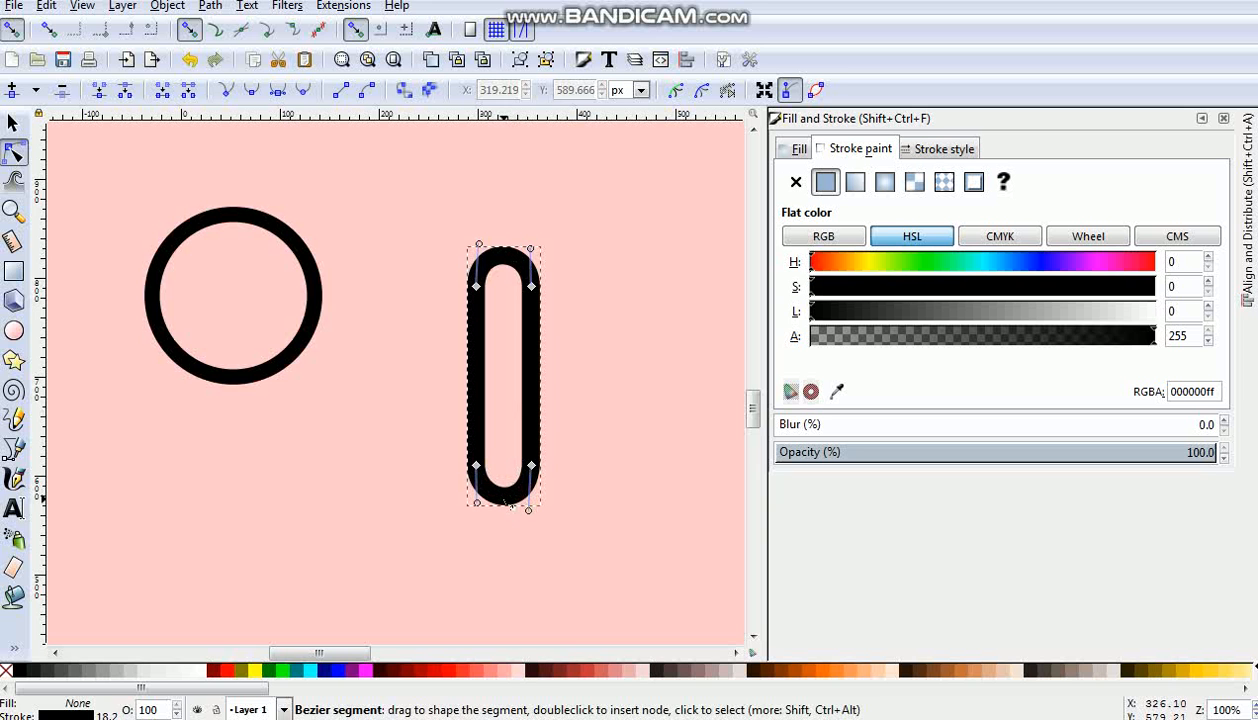
- Rearrange the shapes so the tall rounded path stands to the left of the circle
left_click(13, 122)
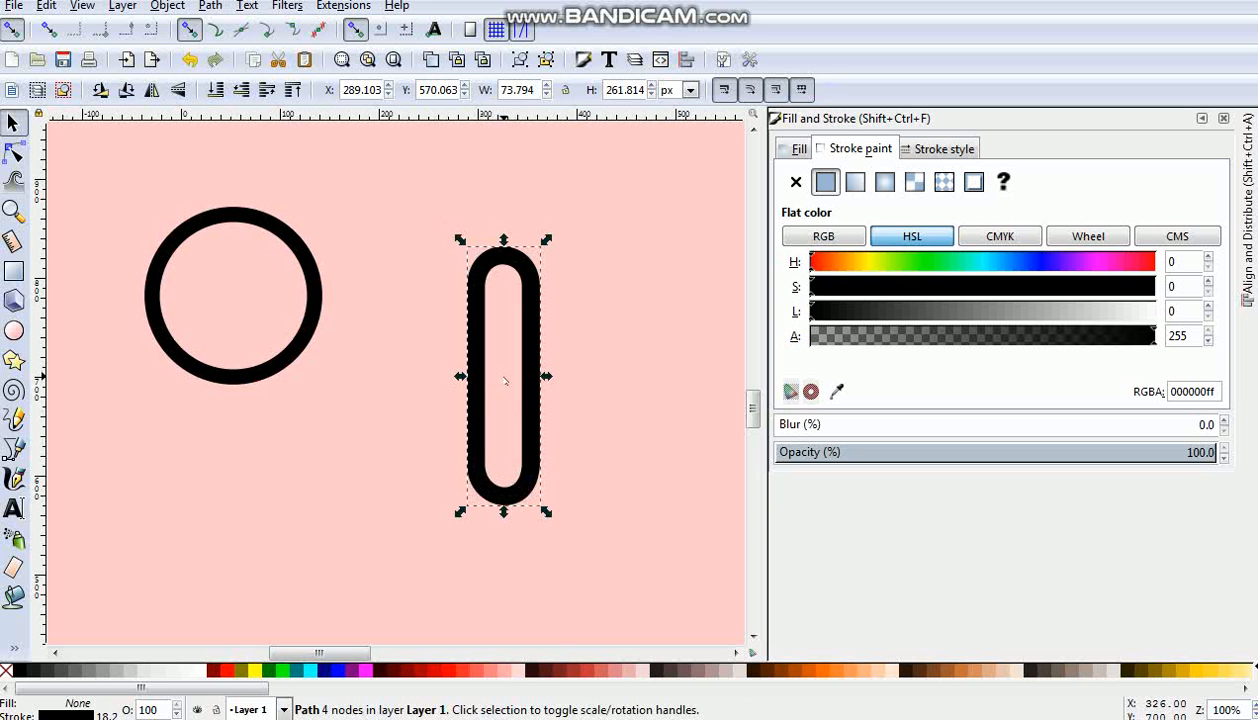
left_click_drag(484, 395, 109, 422)
left_click_drag(307, 357, 474, 397)
left_click_drag(152, 418, 217, 448)
- Set the circle's stroke width to 35 px
left_click(365, 413)
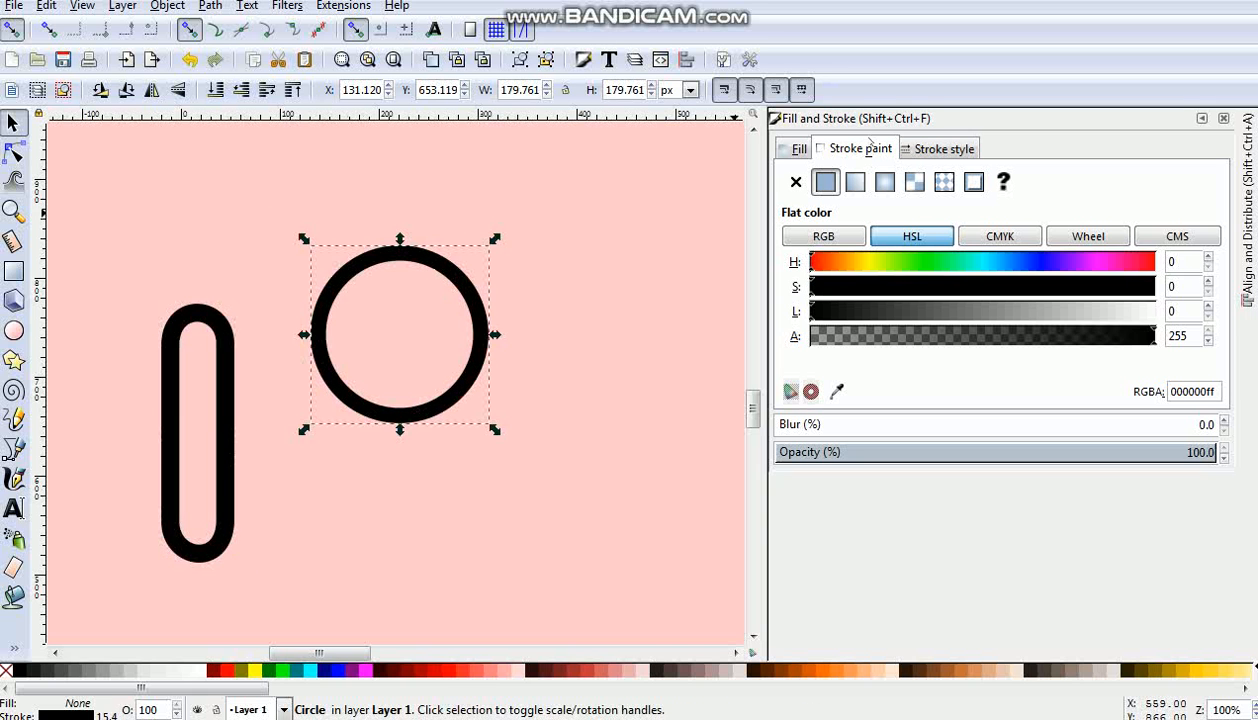
left_click(940, 149)
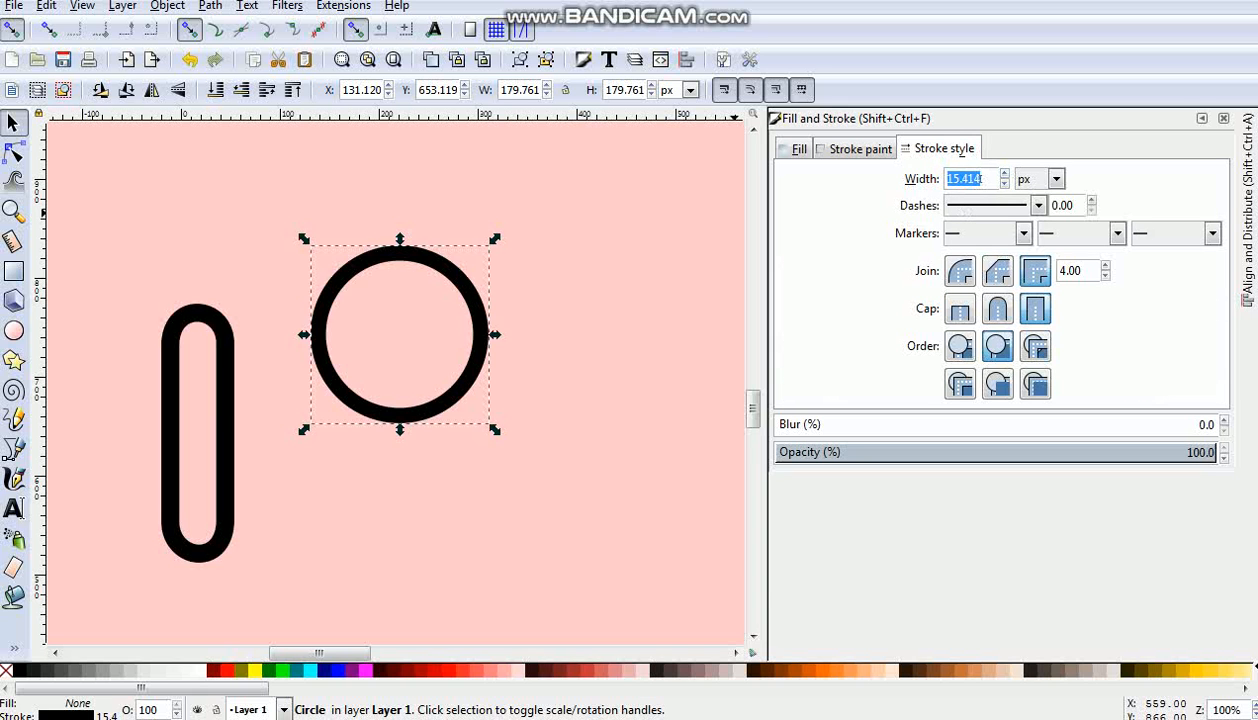
type("30")
key("Return")
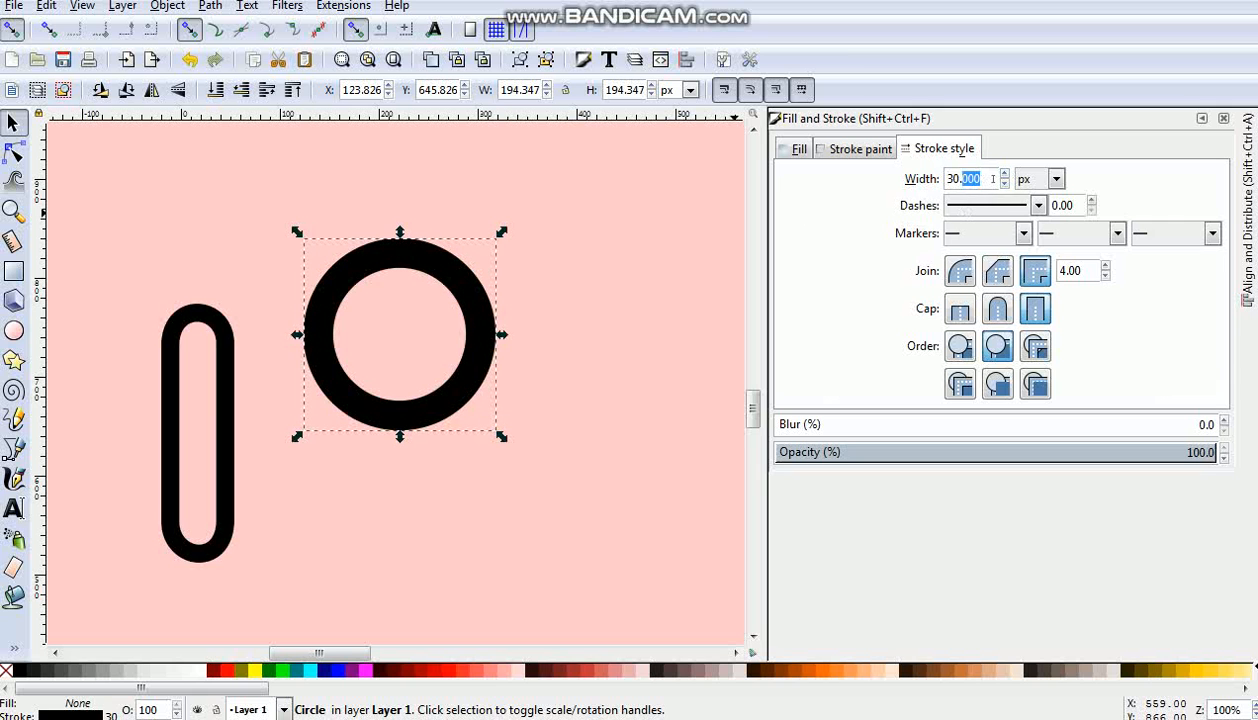
type("35")
key("Return")
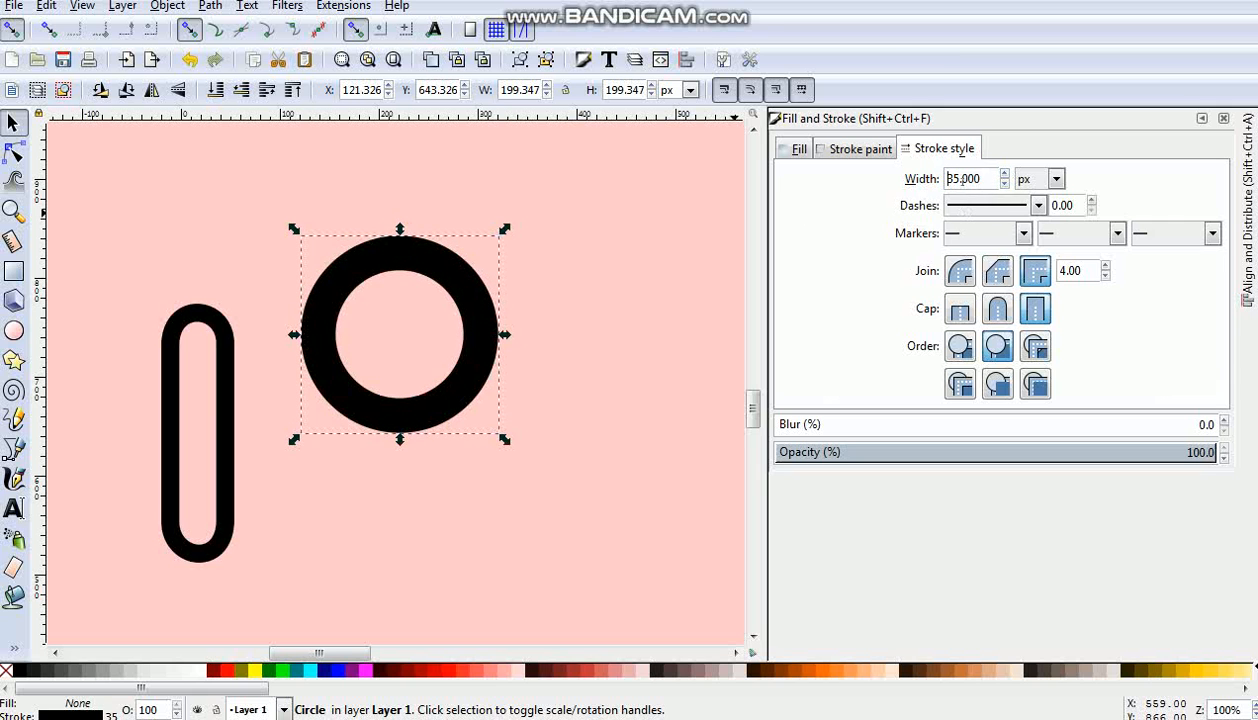
- Set the stroke width of the tall rounded path to 35 px
left_click(229, 470)
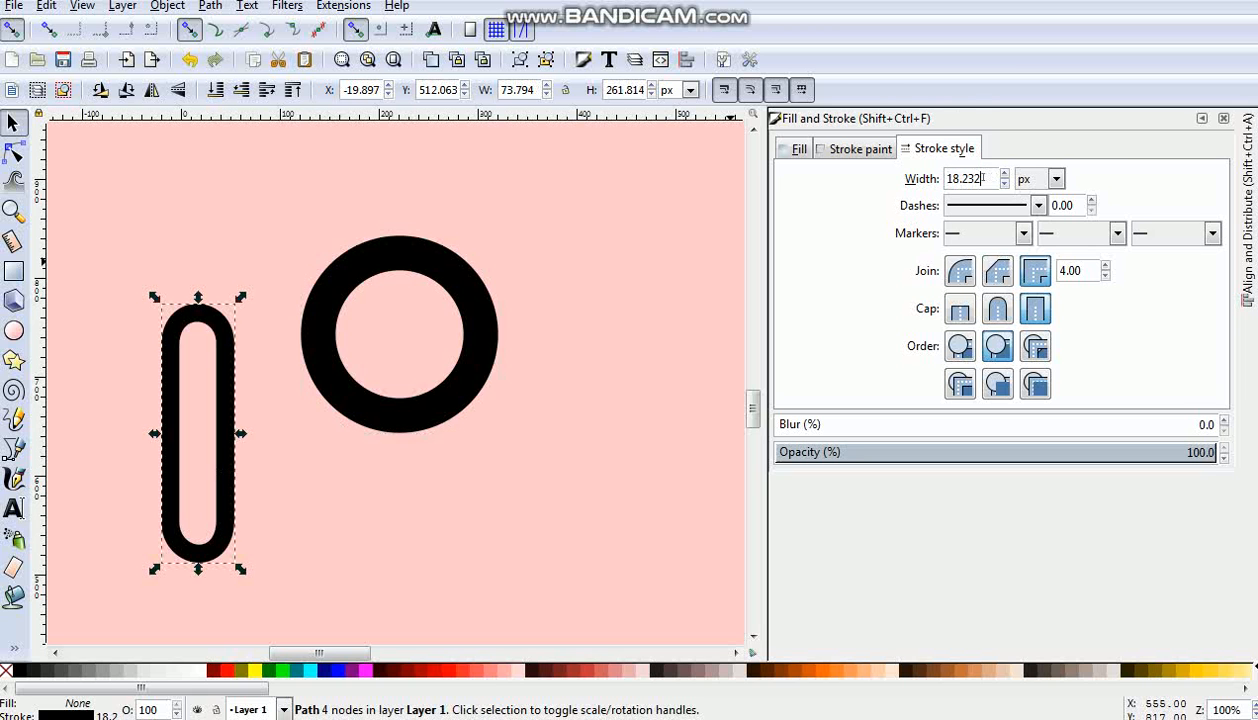
type("35")
key("Return")
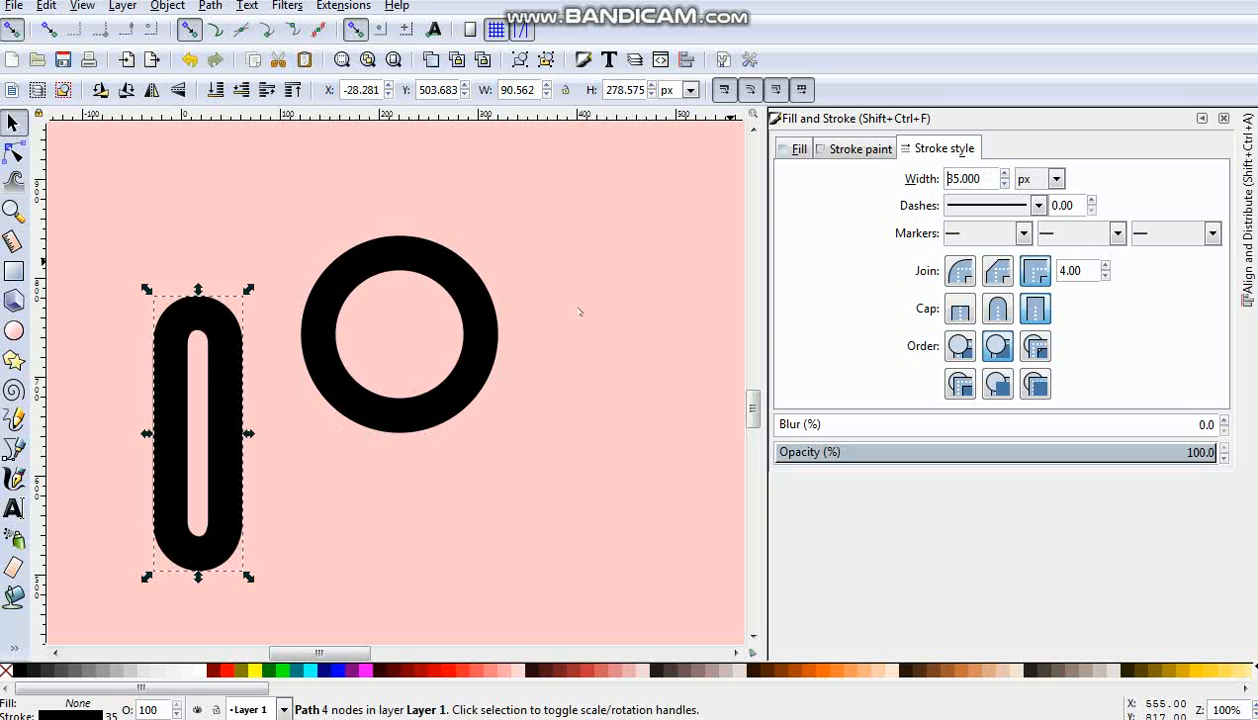
- Move the tall rounded path over the circle's left side, aligning their left edges, and colour its stroke red
left_click_drag(236, 460, 387, 476)
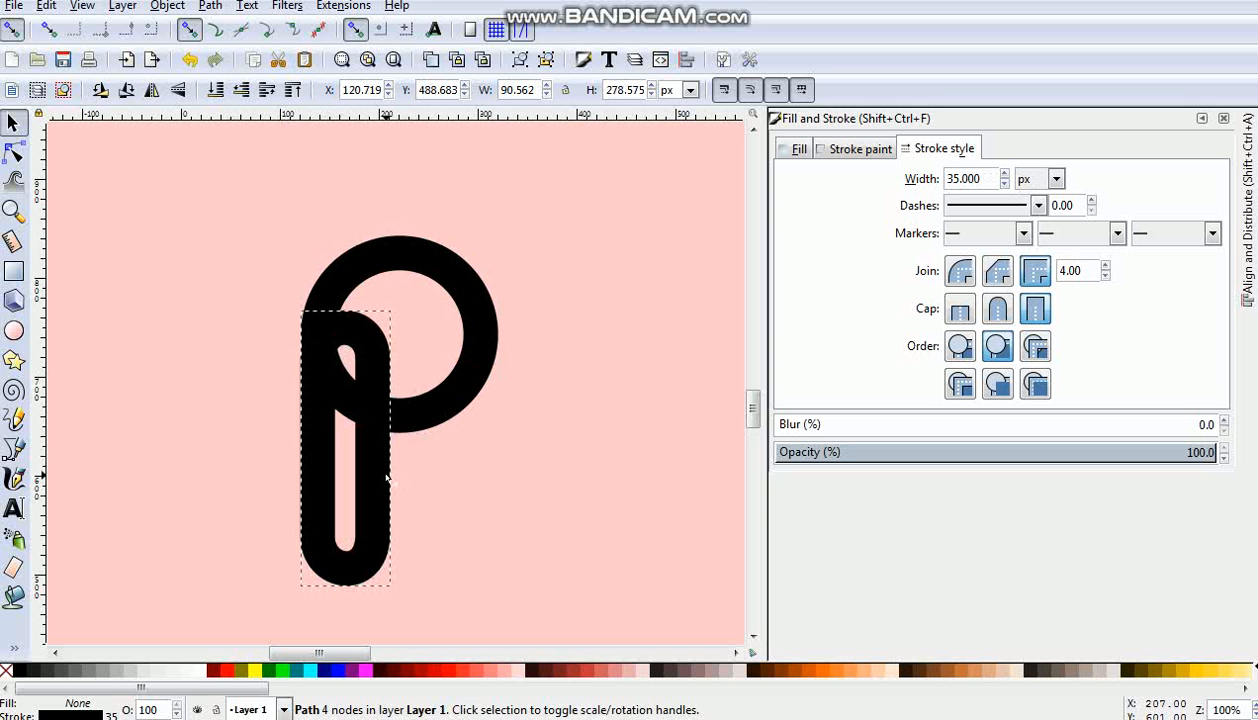
key("shift")
left_click(434, 670)
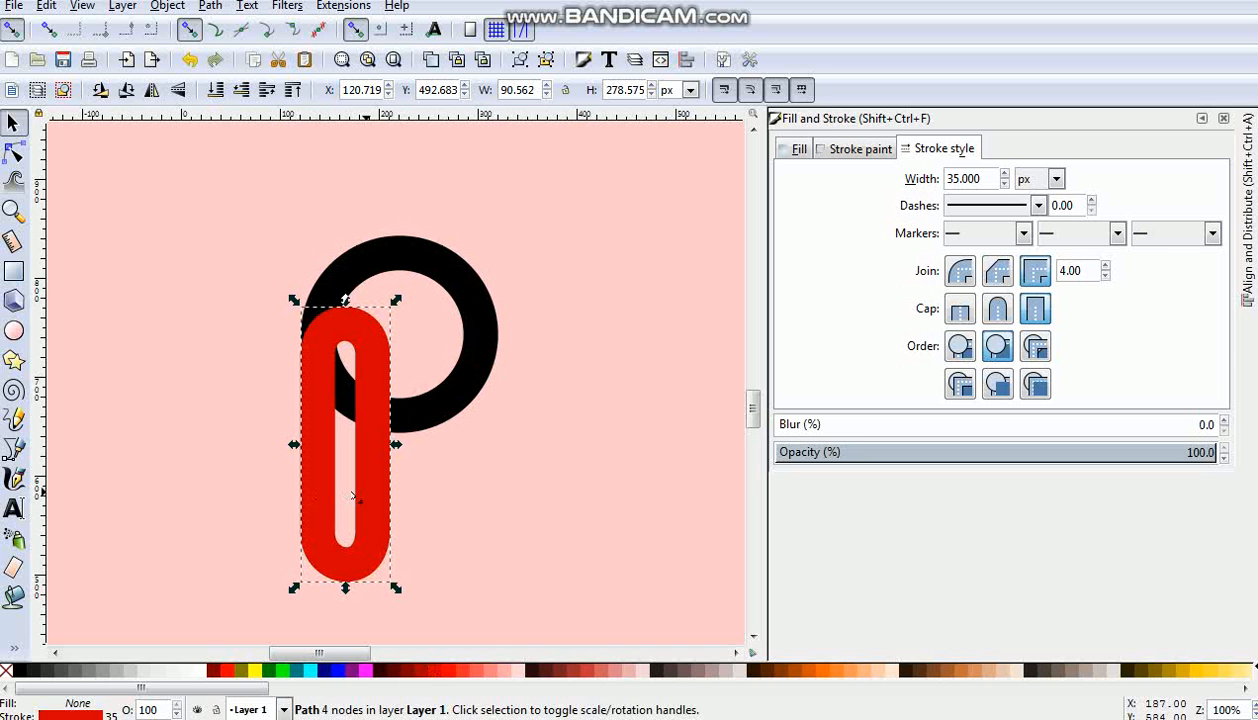
- Draw a rectangle of about 334 by 194 px over the rounded path's lower part, with black fill and no stroke
left_click(14, 271)
left_click_drag(186, 402, 516, 595)
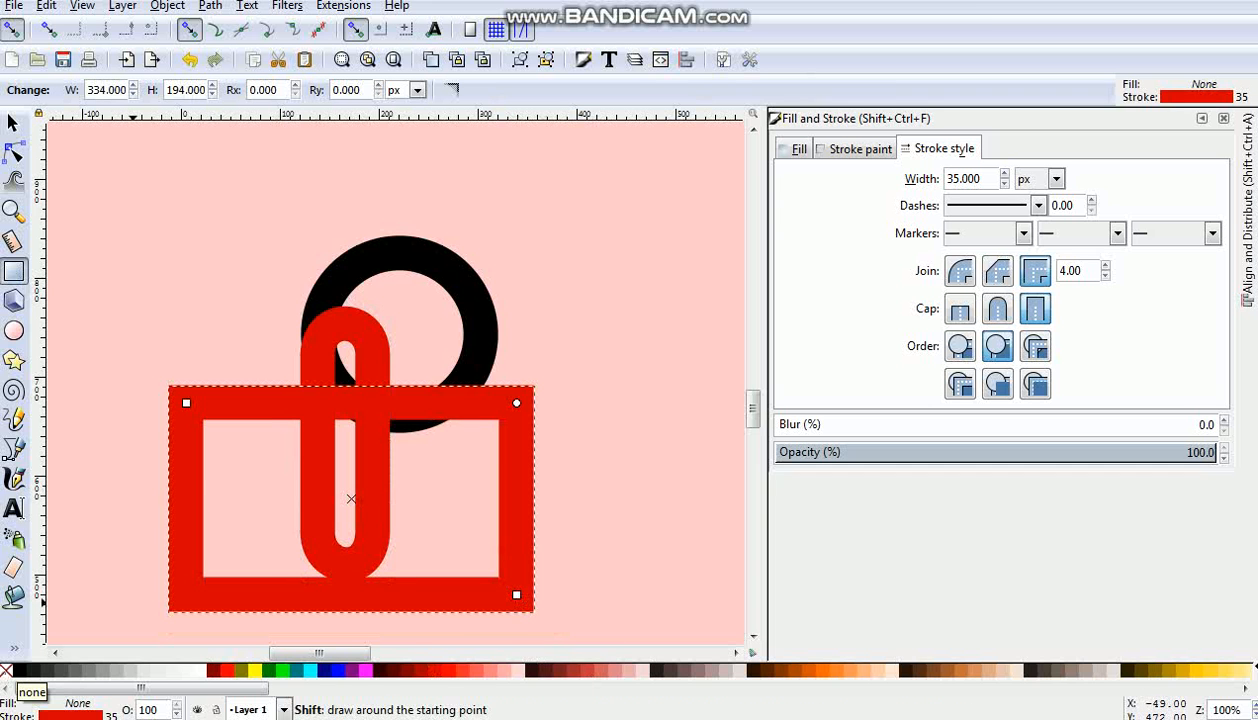
left_click(6, 670, "shift")
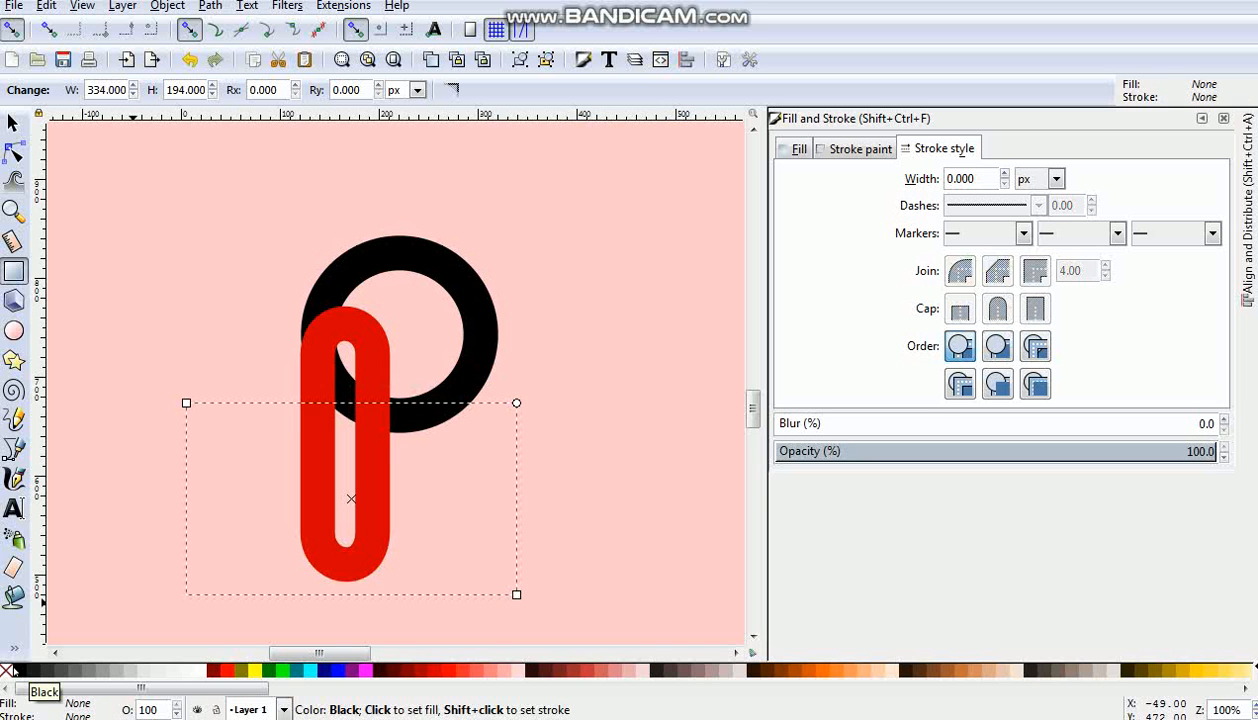
left_click(15, 670)
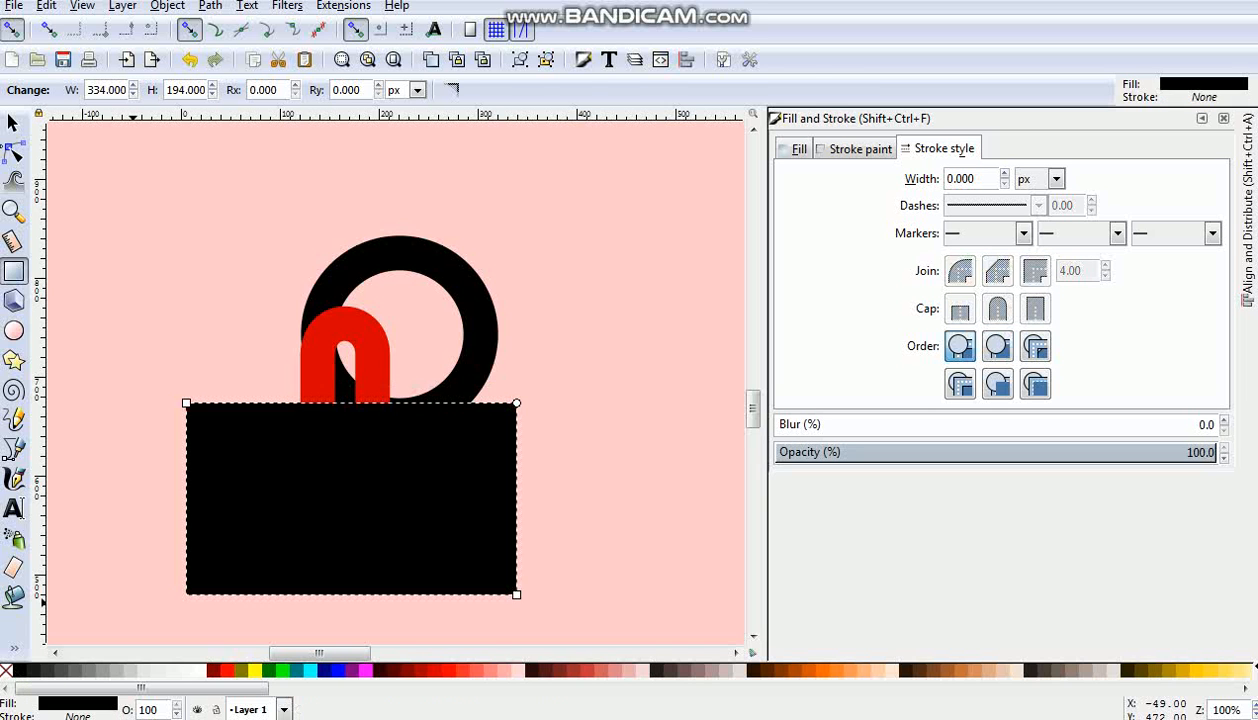
- Shift the black rectangle slightly down and to the right, and convert it to a path
left_click(13, 122)
mouse_move(323, 491)
left_mouse_down()
mouse_move(329, 514)
mouse_move(325, 496)
left_mouse_up()
left_click(210, 6)
left_click(267, 31)
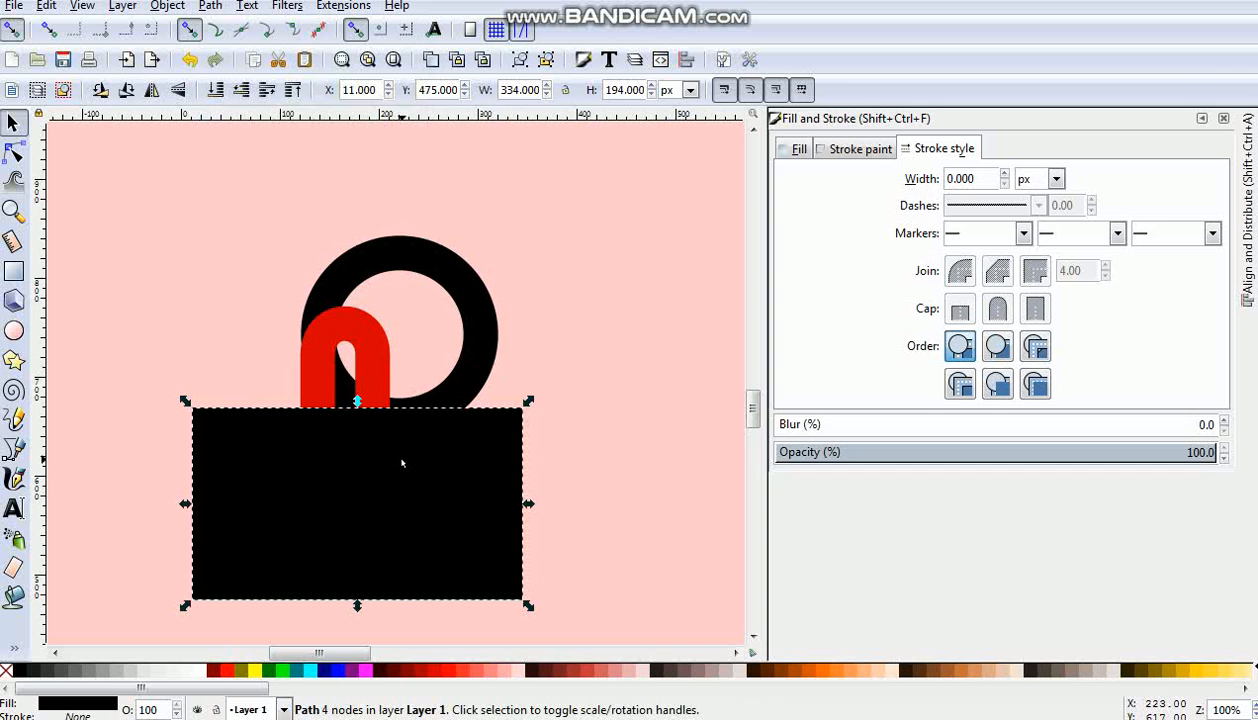
- Subtract the black rectangle from the red rounded path with the Difference operation
left_click(369, 384, "shift")
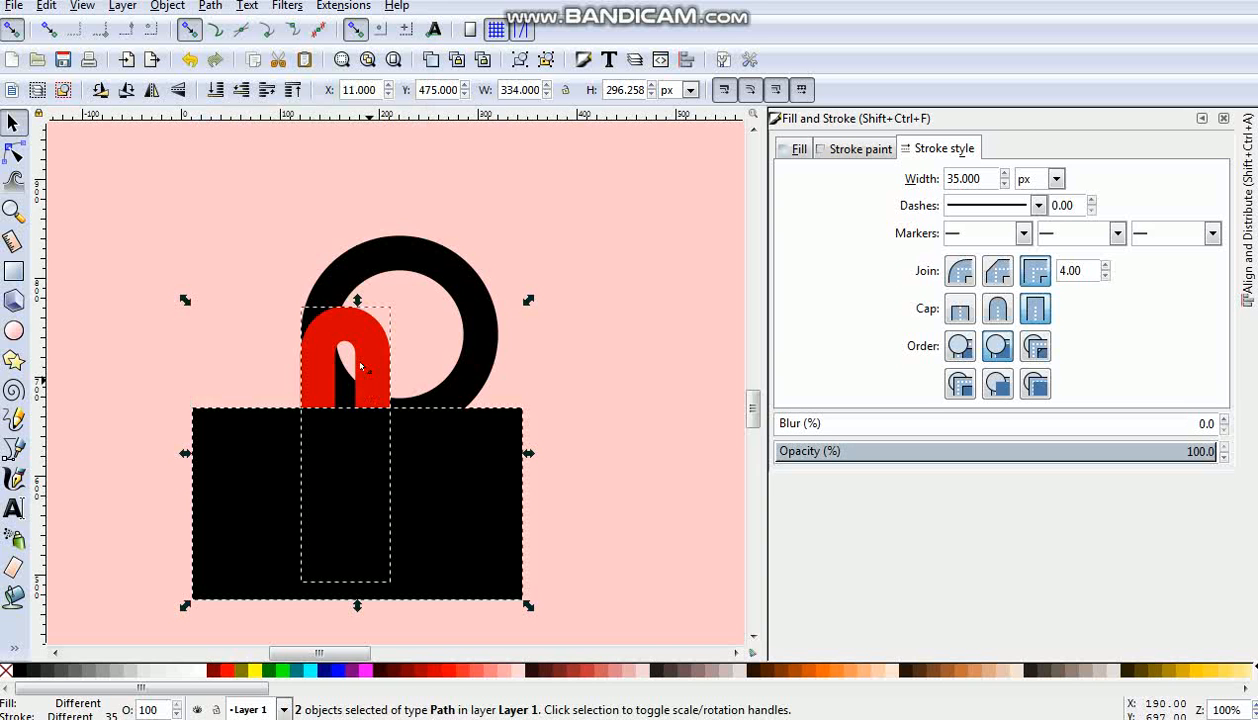
left_click(210, 6)
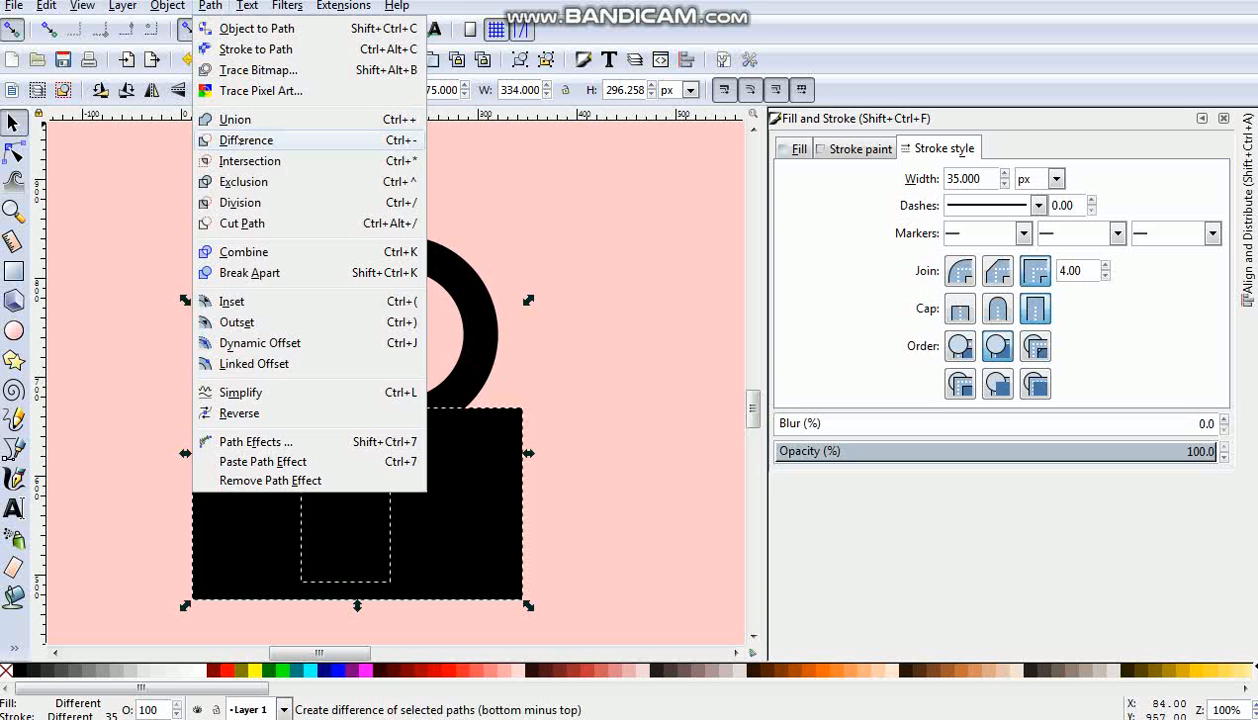
left_click(240, 139)
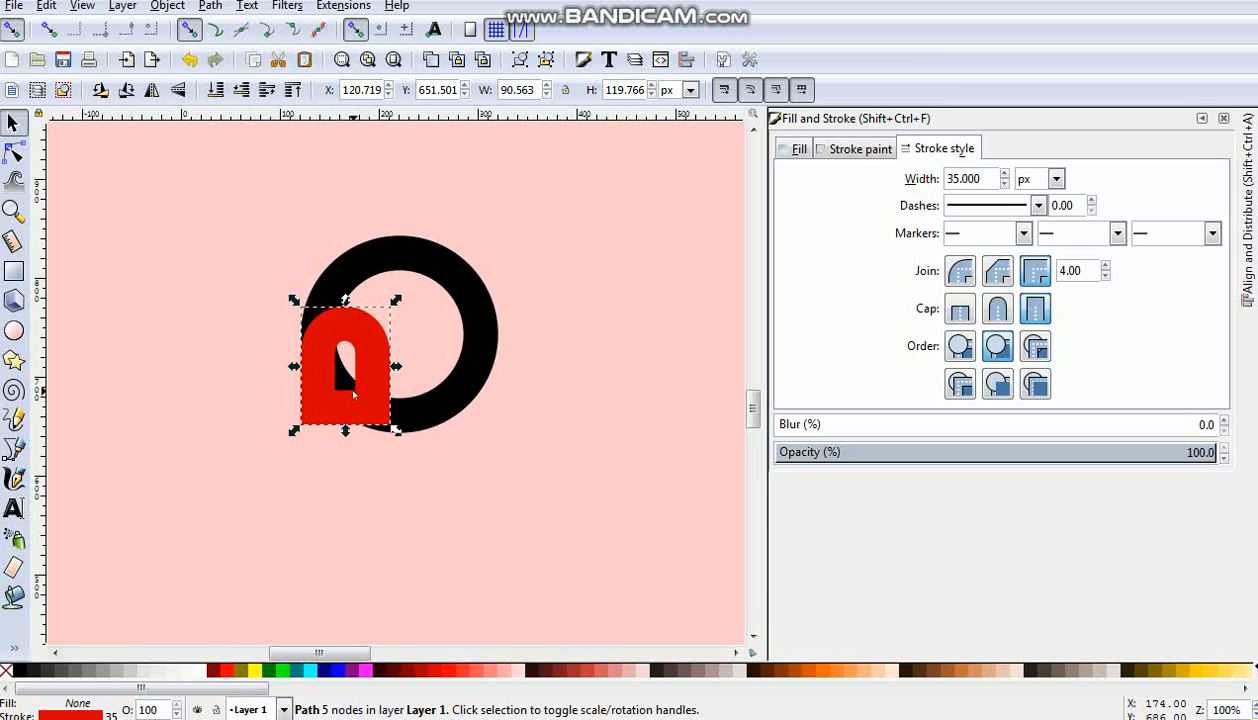
- Duplicate the shortened red arch and move the copy over the right half of the ring
right_click(352, 395)
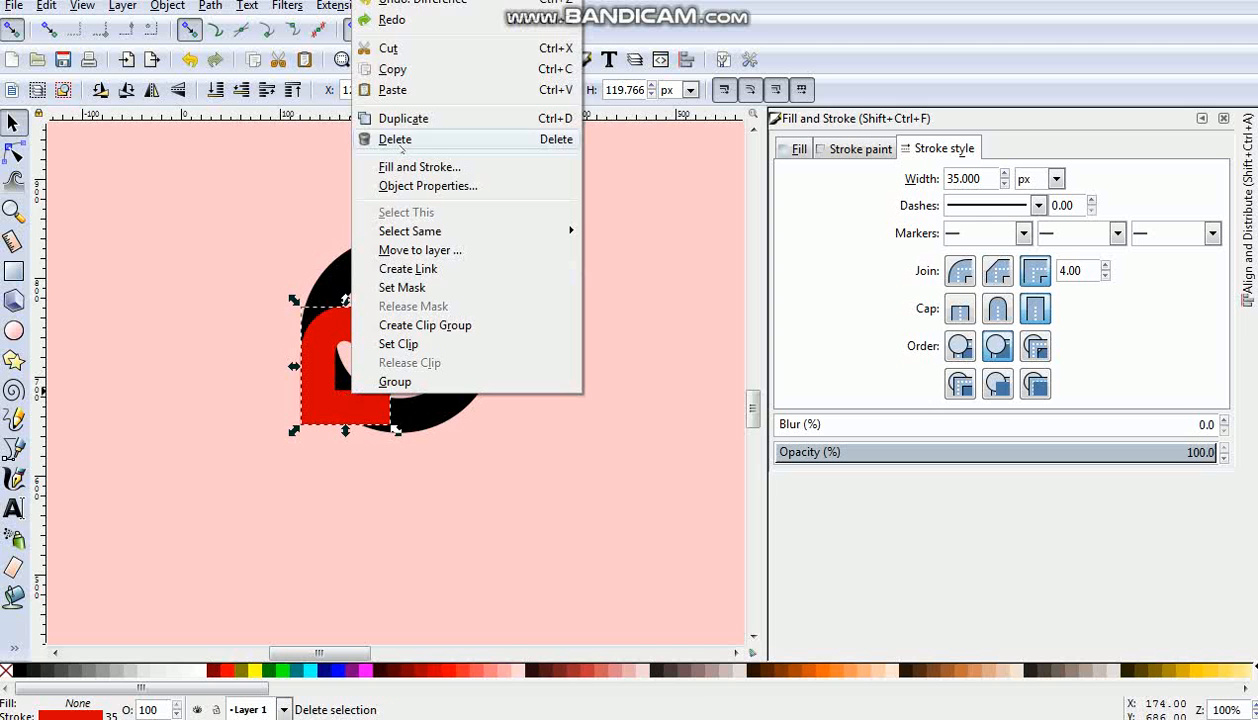
left_click(379, 118)
left_click_drag(383, 396, 461, 378)
- Flip the original red arch vertically and move it below the ring's lower left edge
left_click(325, 340)
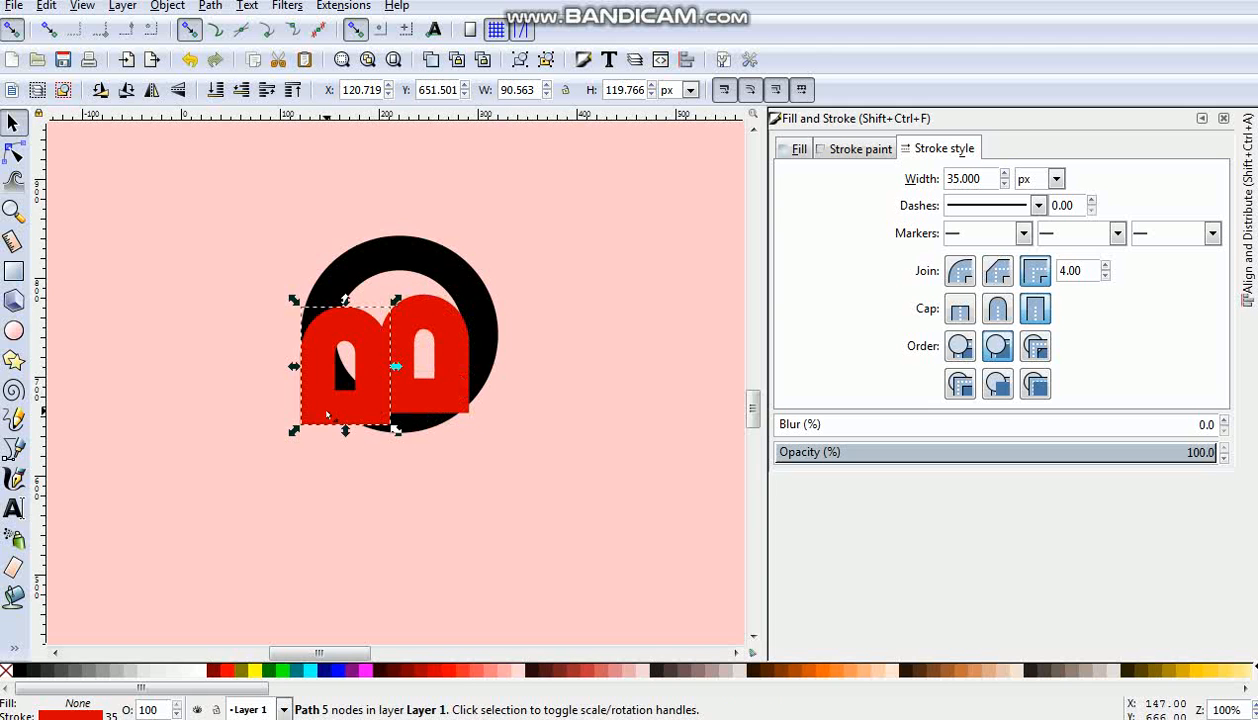
left_click(178, 90)
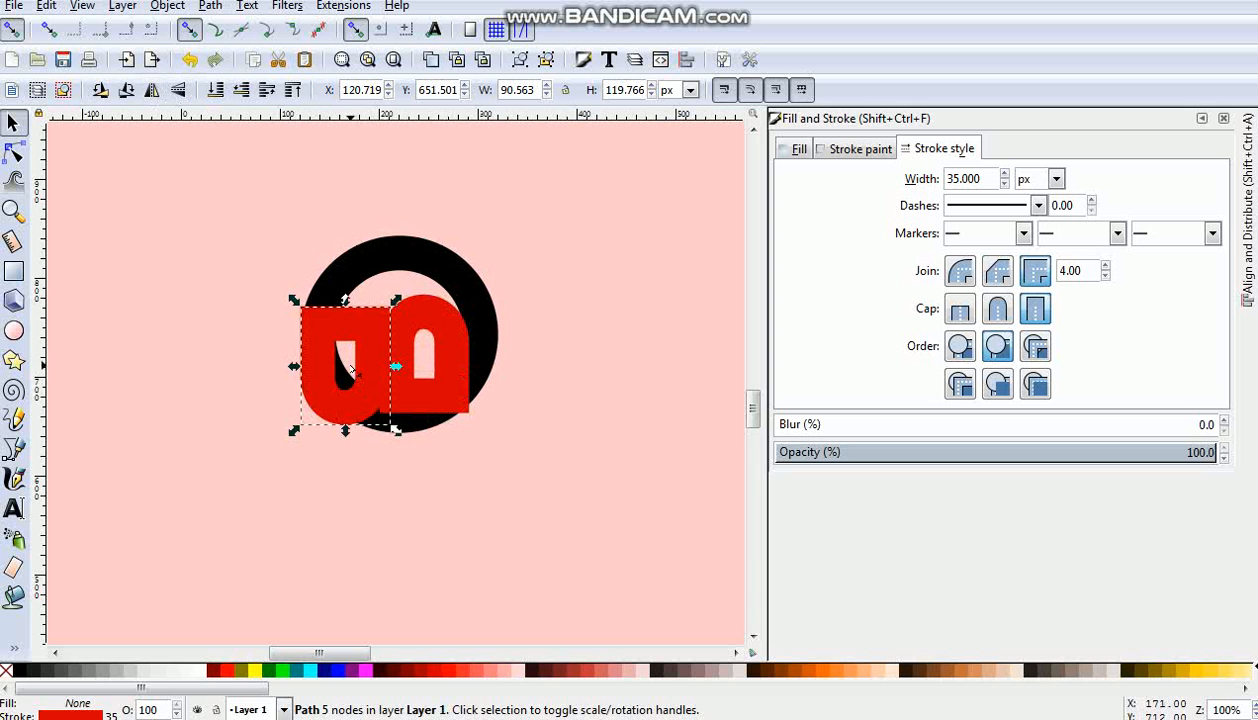
left_click_drag(358, 400, 392, 473)
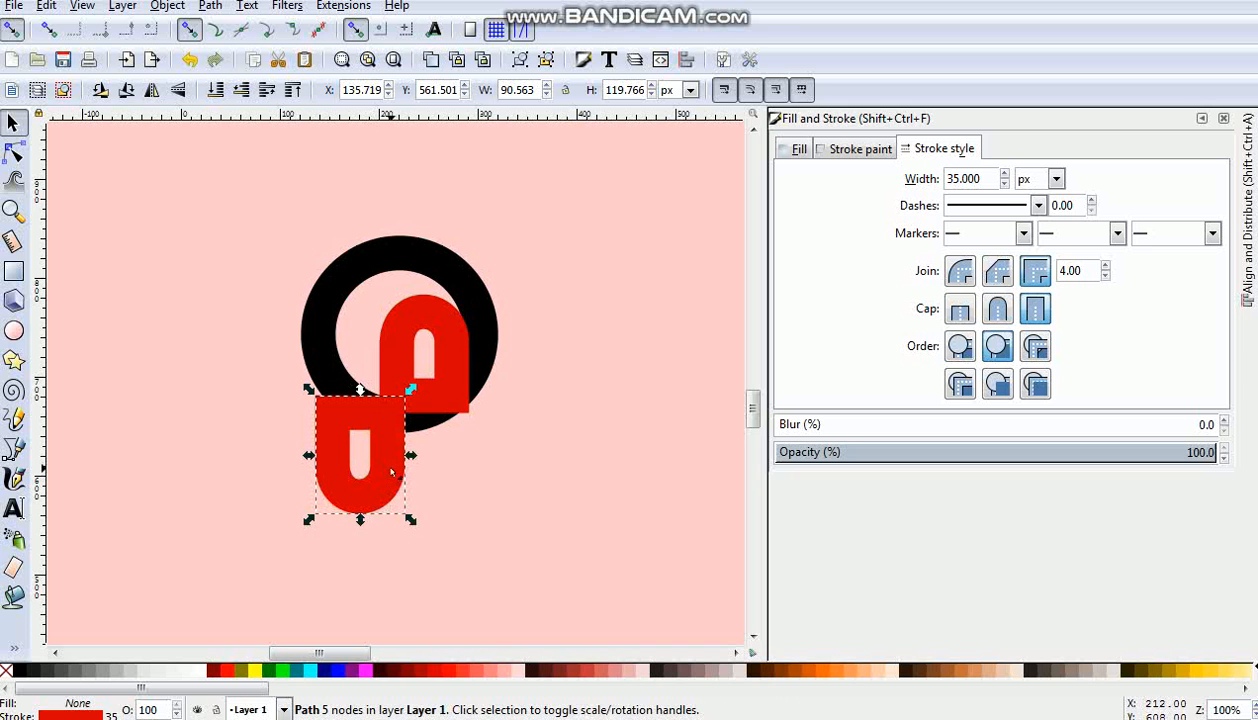
- Set the stroke width of both red arches and the black ring to 30 px
triple_click(958, 179)
type("3")
key("Return")
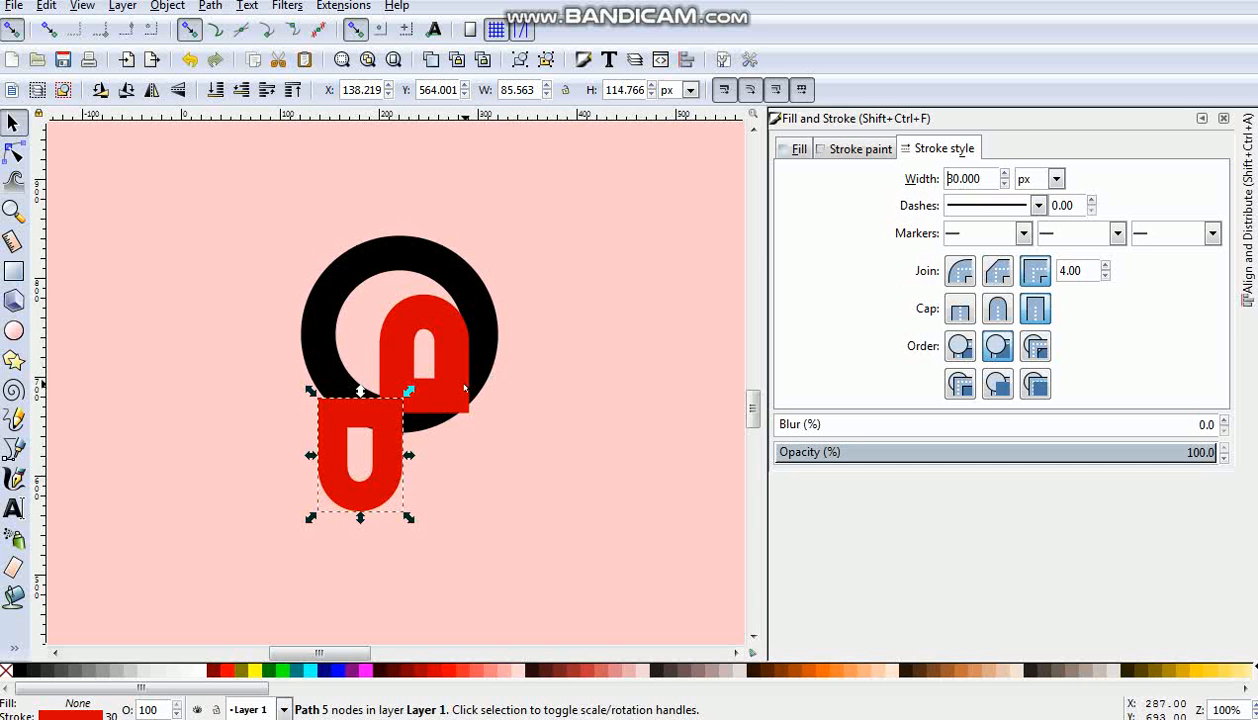
double_click(465, 389)
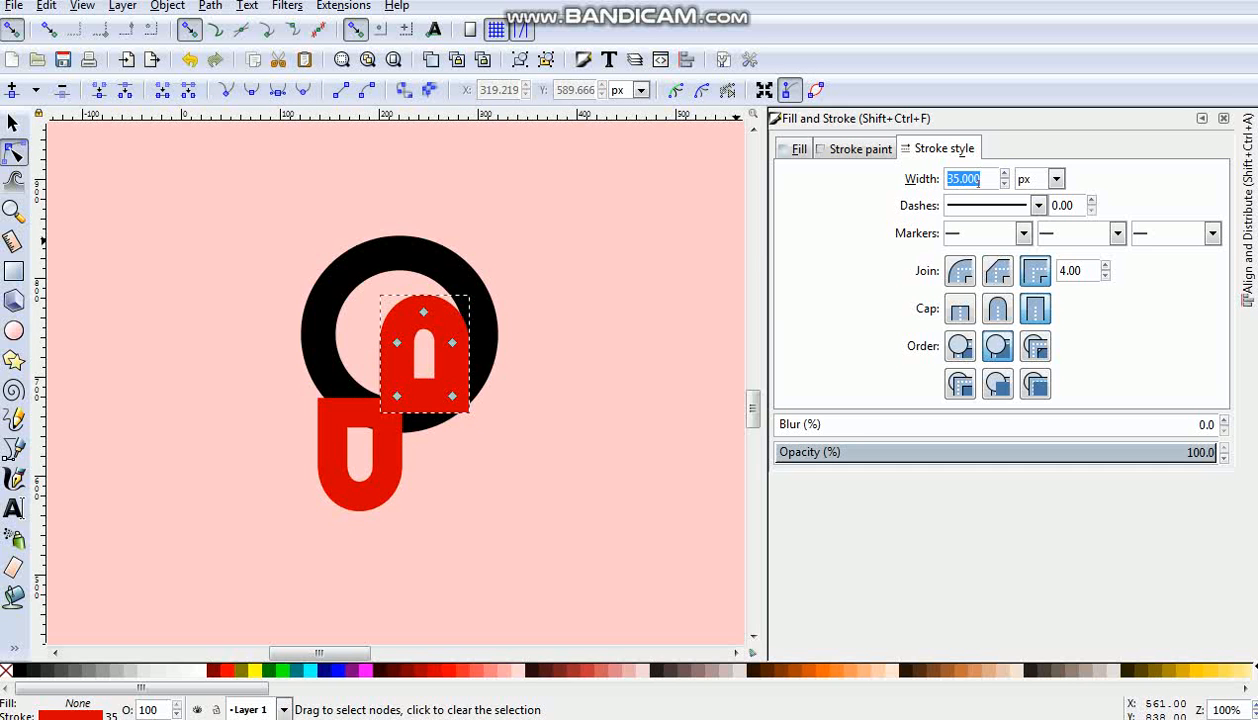
type("30")
key("Return")
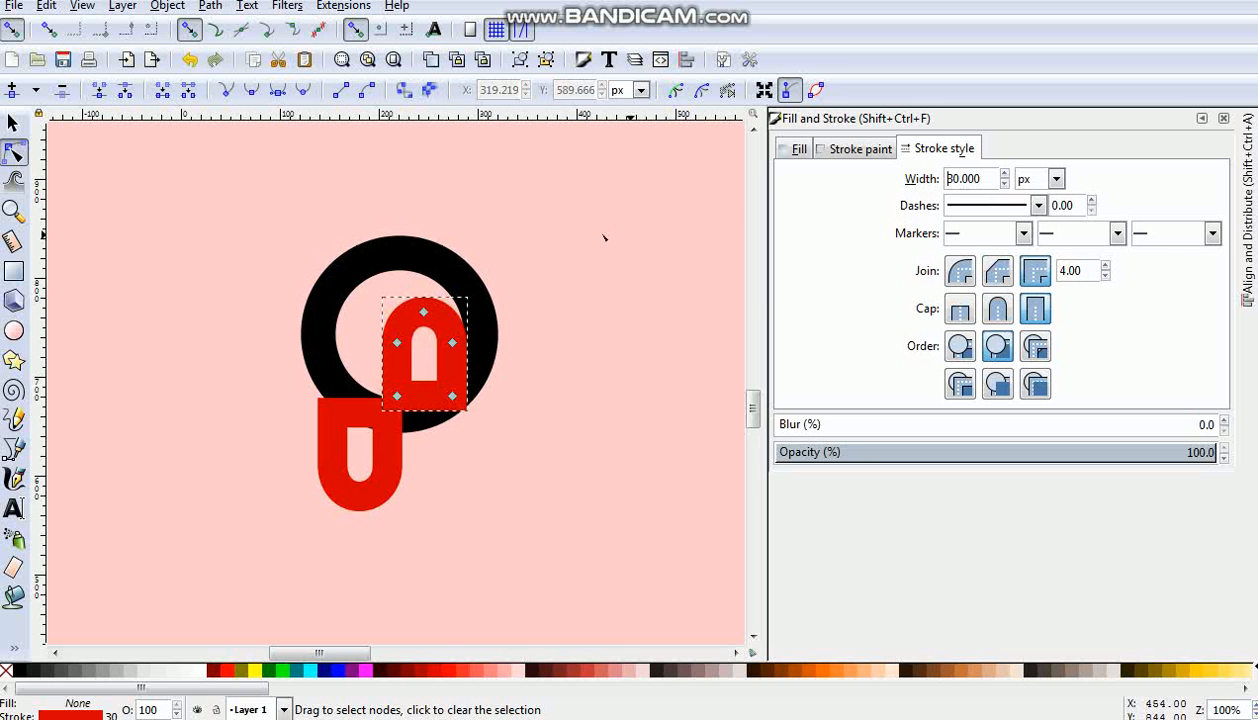
left_click(465, 276)
triple_click(975, 179)
type("30")
key("Return")
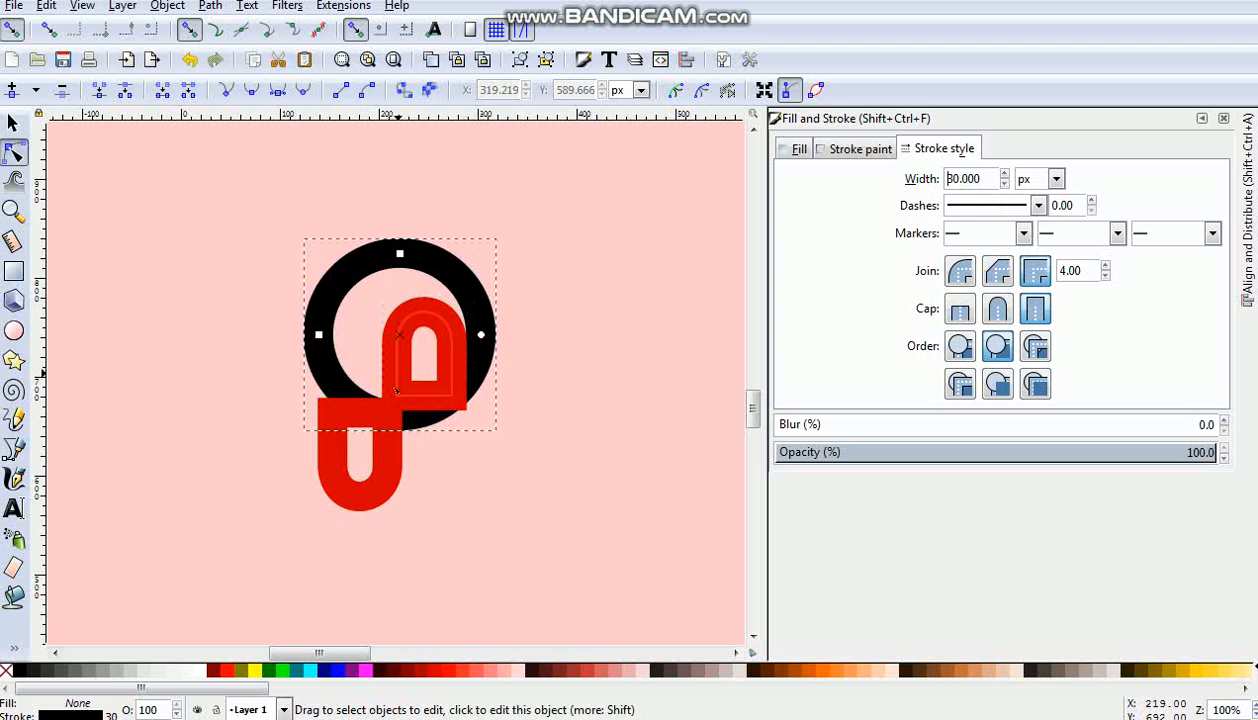
- Nudge the upright red arch slightly up inside the ring and reduce its opacity to 45.3%
key("s")
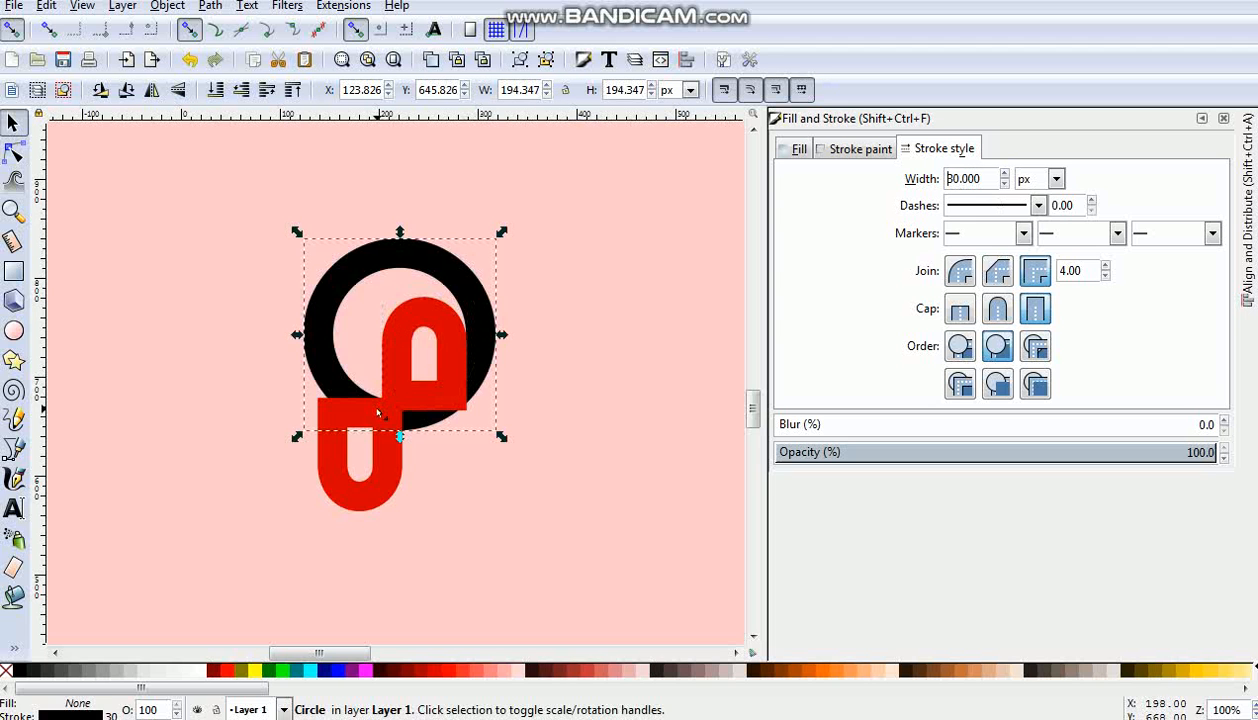
left_click_drag(455, 374, 459, 358)
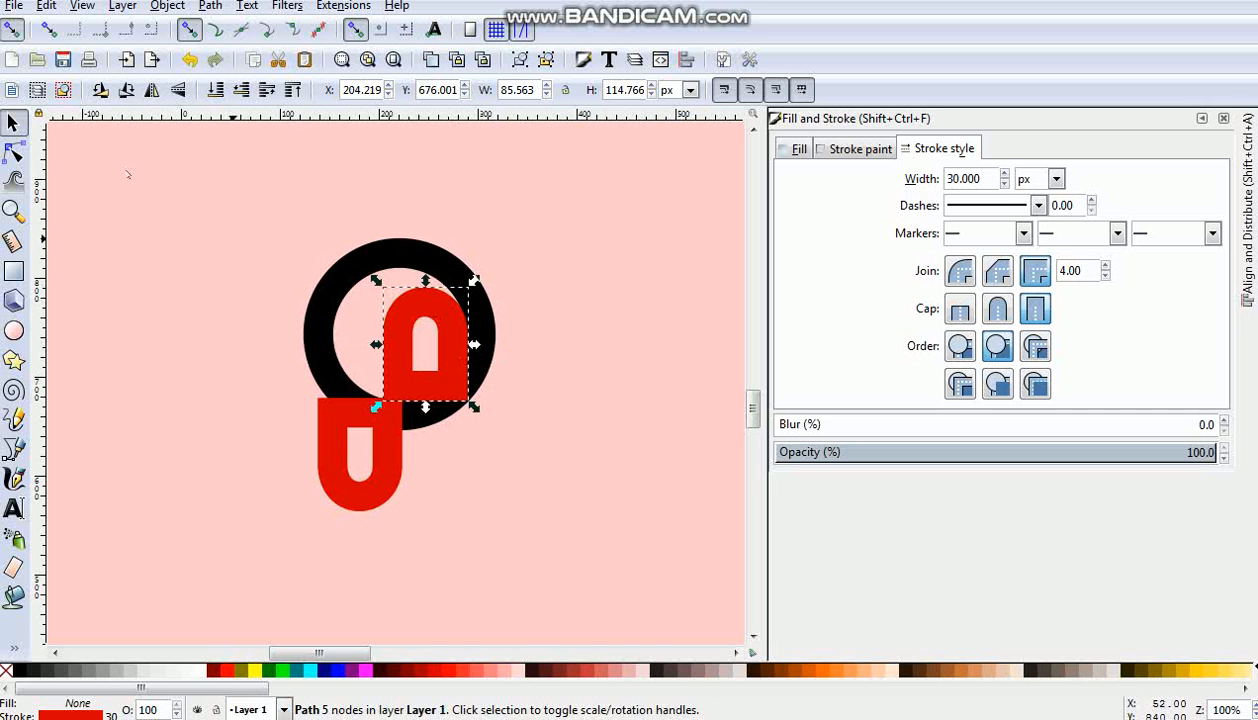
left_click(14, 152)
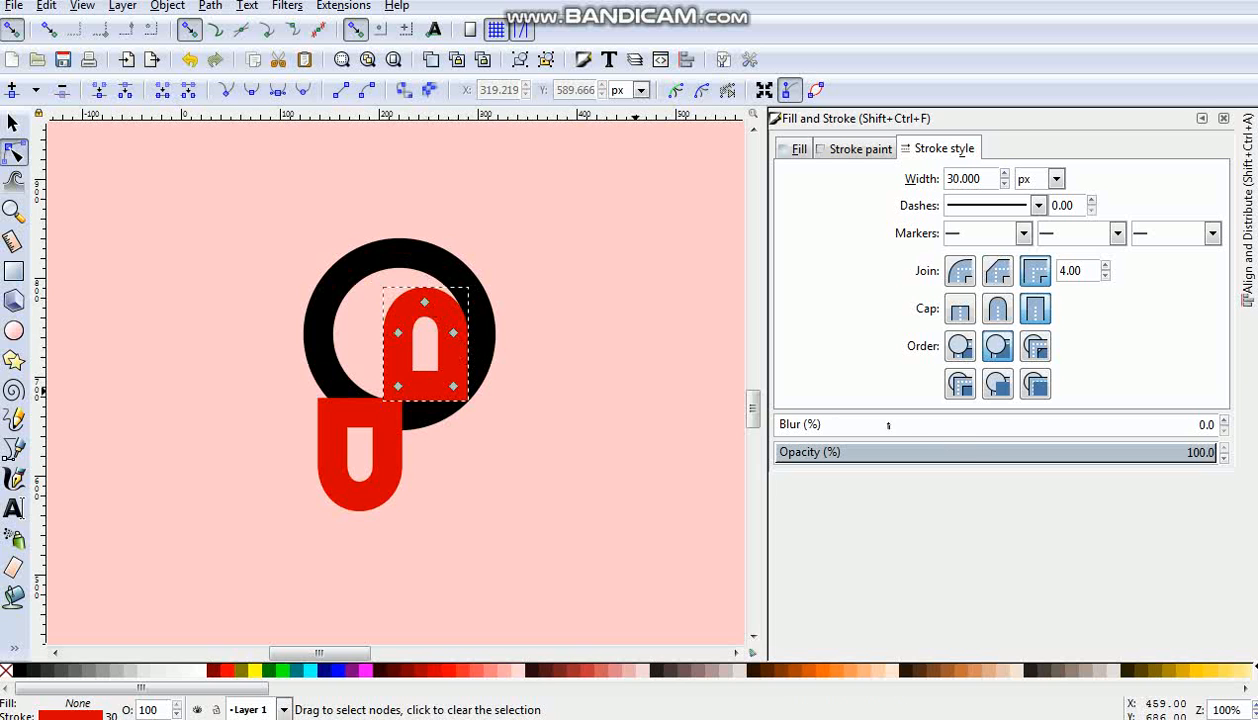
left_click(974, 452)
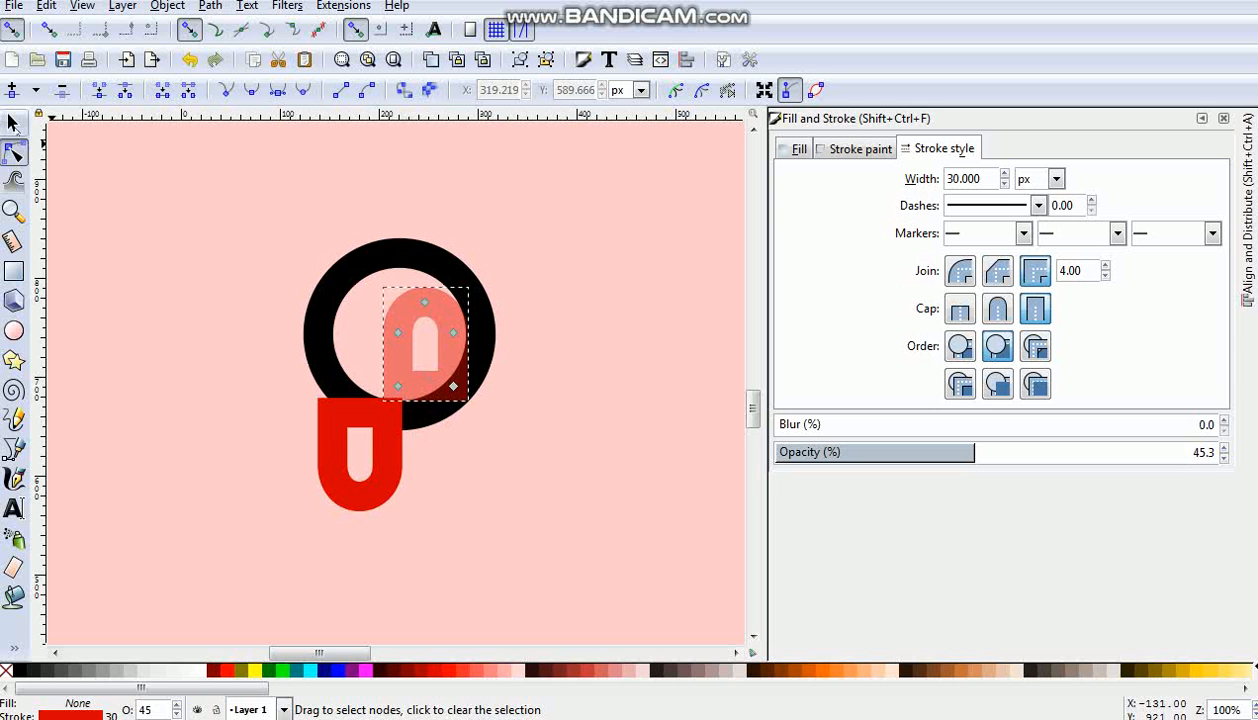
- Reposition both red arches against the ring and try to stretch the translucent one taller
left_click(13, 122)
mouse_move(341, 422)
left_mouse_down()
mouse_move(342, 389)
mouse_move(343, 424)
left_mouse_up()
left_click_drag(410, 389, 412, 413)
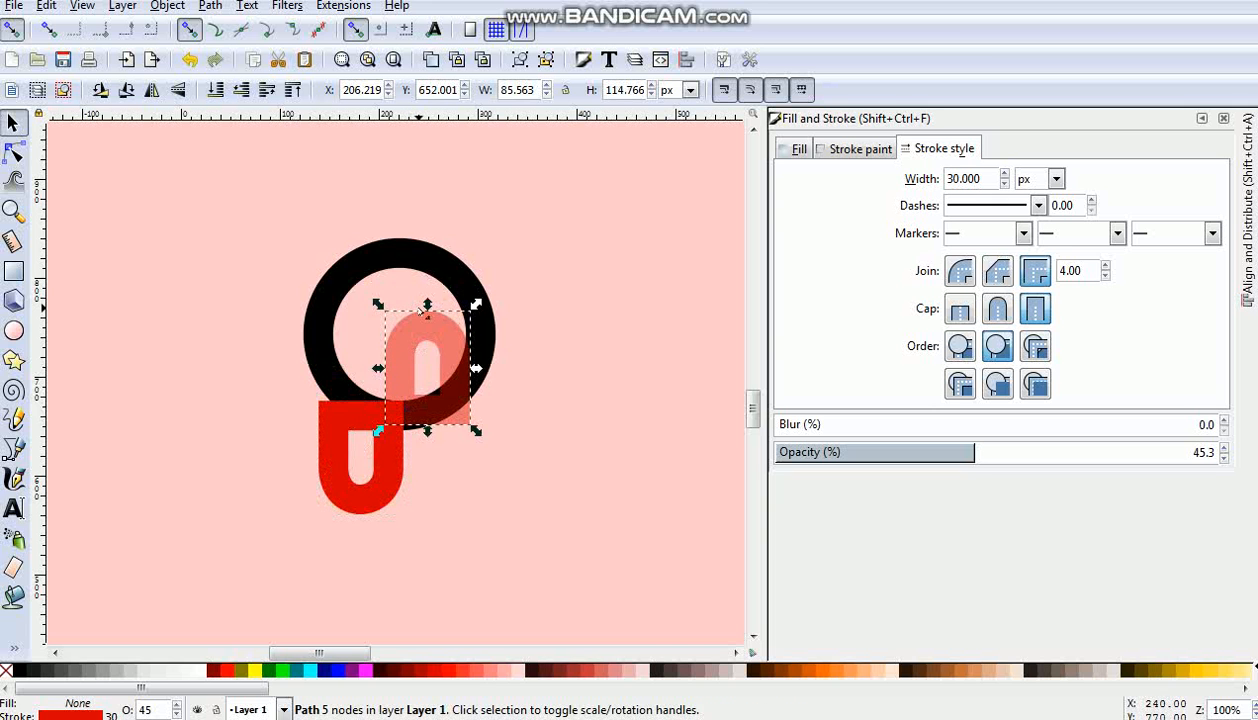
left_click_drag(428, 306, 428, 287)
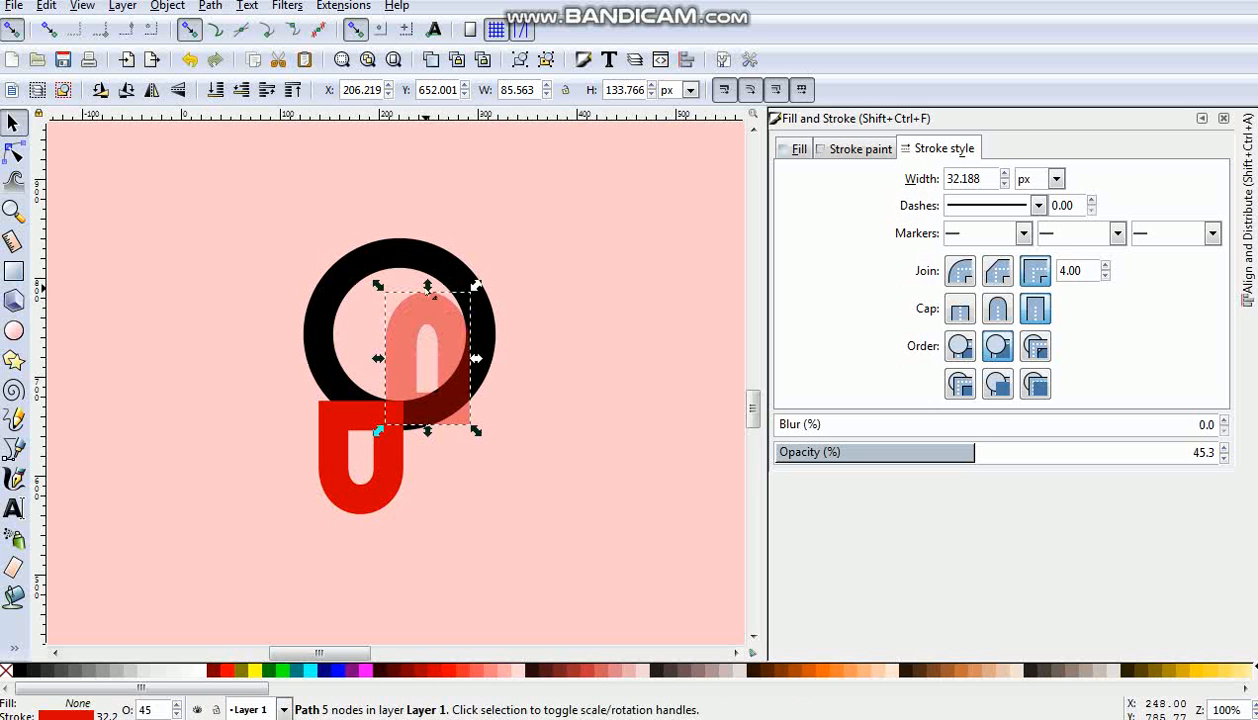
key("ctrl+z")
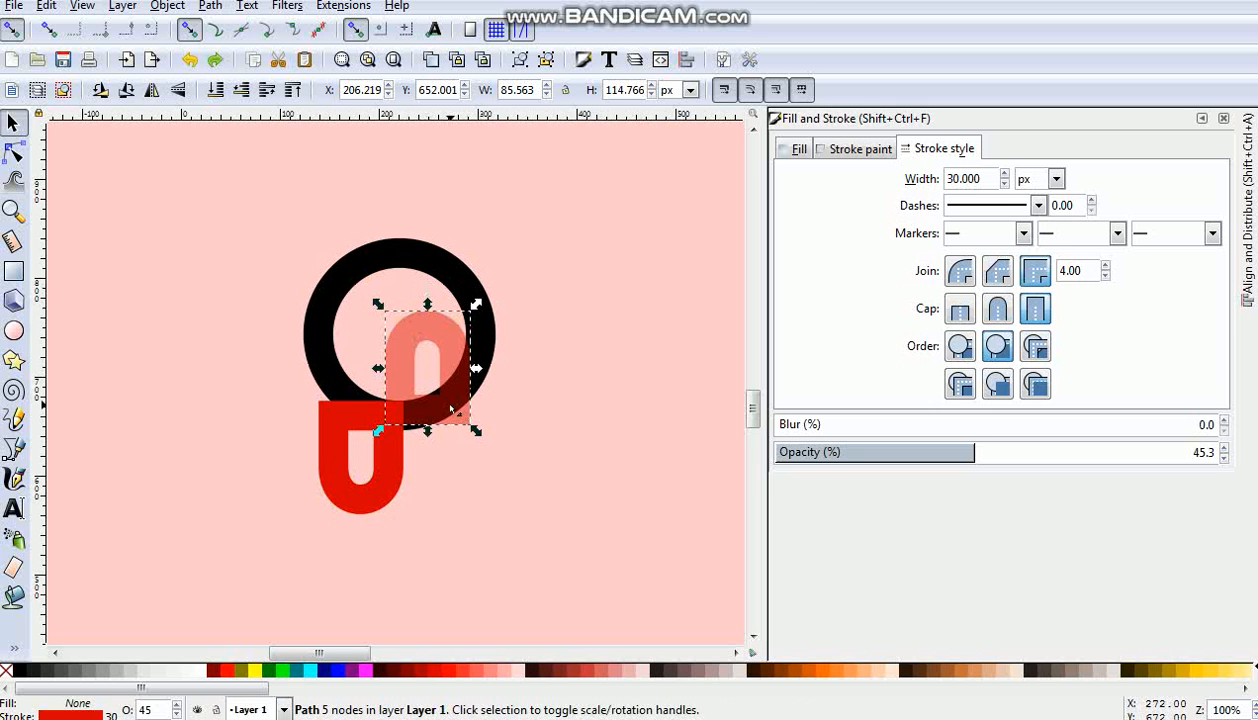
- Undo the edits back to before the black rectangle's path conversion, and move the rectangle down to Y 428 px
key("ctrl")
key("ctrl+z")
key("ctrl+z")
key("ctrl+z")
key("ctrl+z")
key("ctrl+z")
key("ctrl+z")
key("ctrl+z")
key("ctrl+z")
key("ctrl+z")
key("ctrl+z")
key("ctrl+z")
left_click_drag(430, 468, 434, 549)
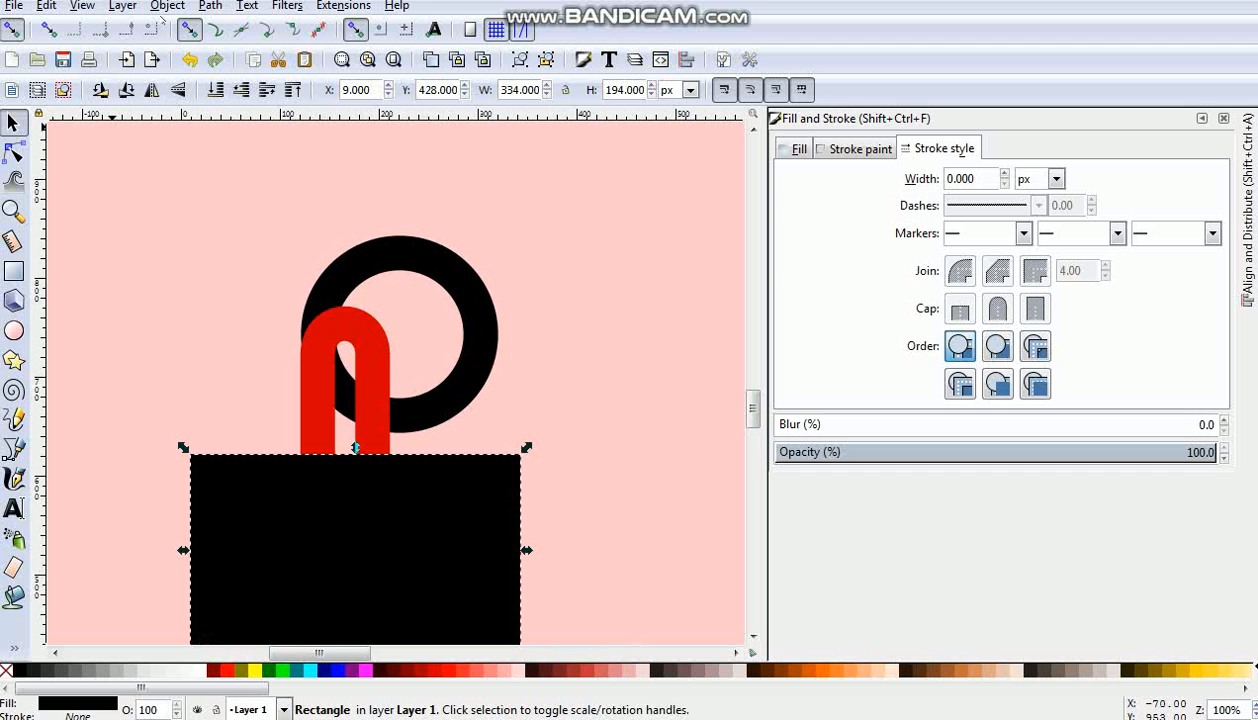
- Convert the black rectangle to a path and subtract it from the tall red path with the Difference operation
left_click(212, 8)
left_click(260, 28)
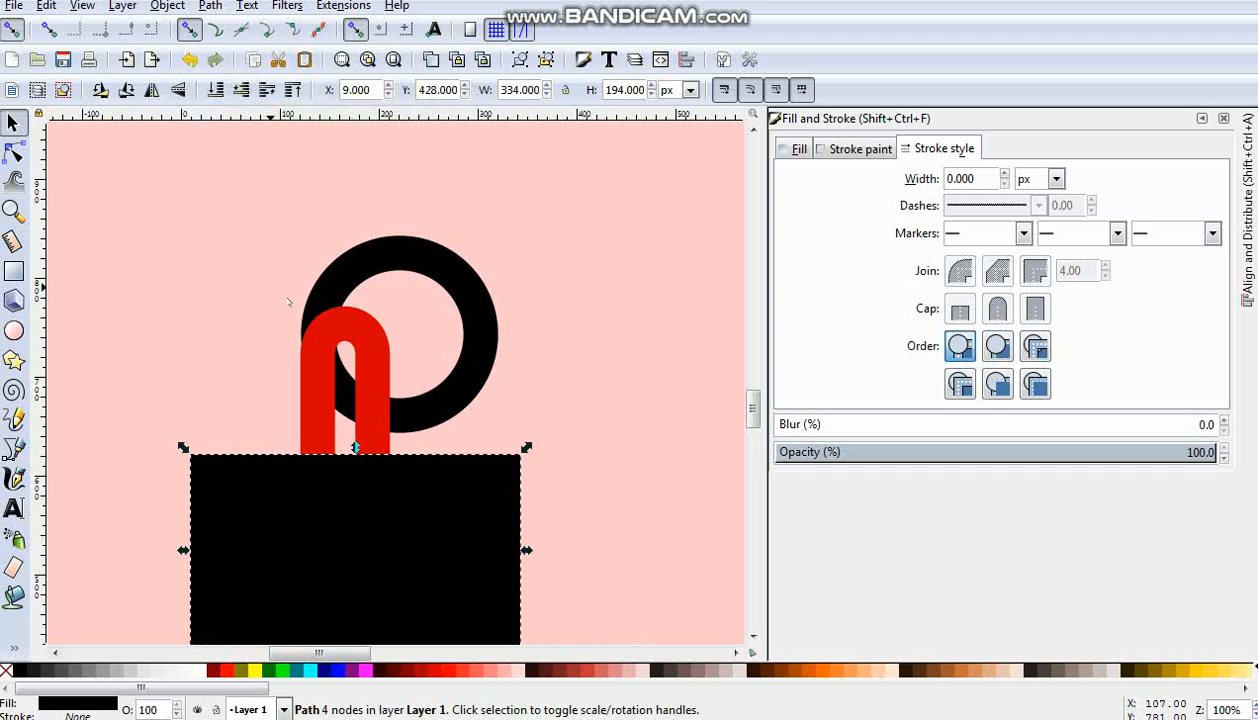
left_click(339, 358, "shift")
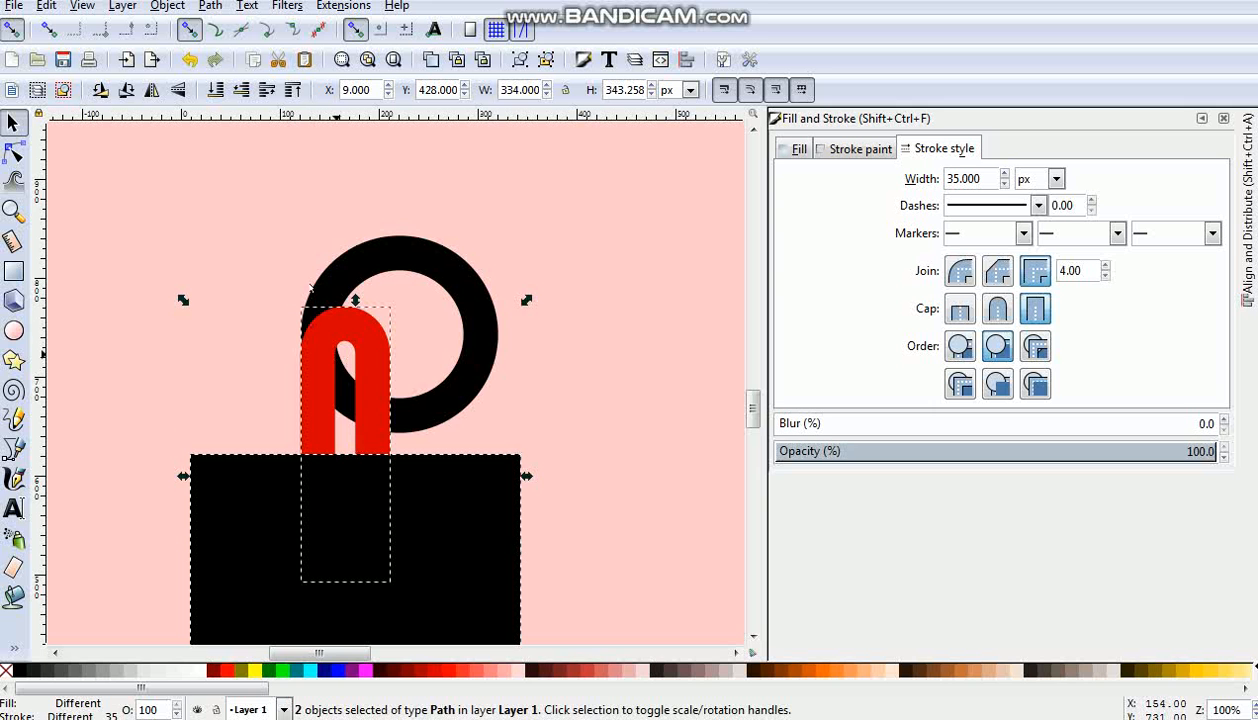
left_click(210, 6)
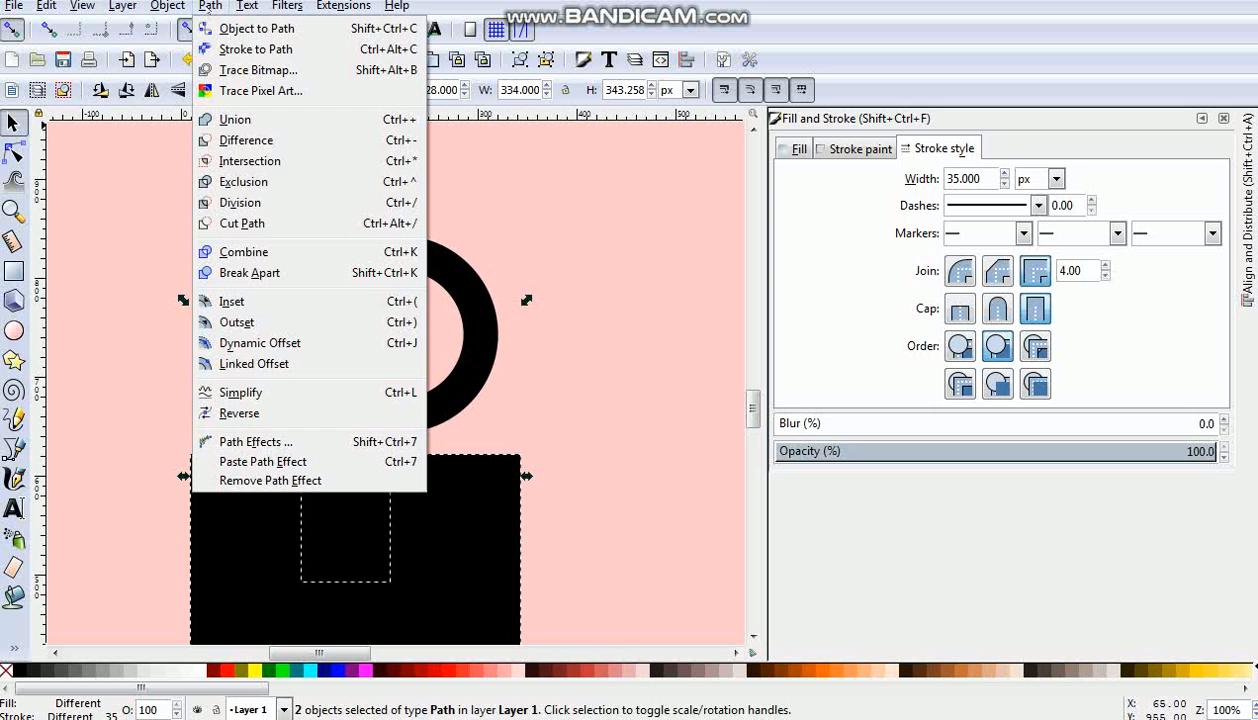
left_click(228, 143)
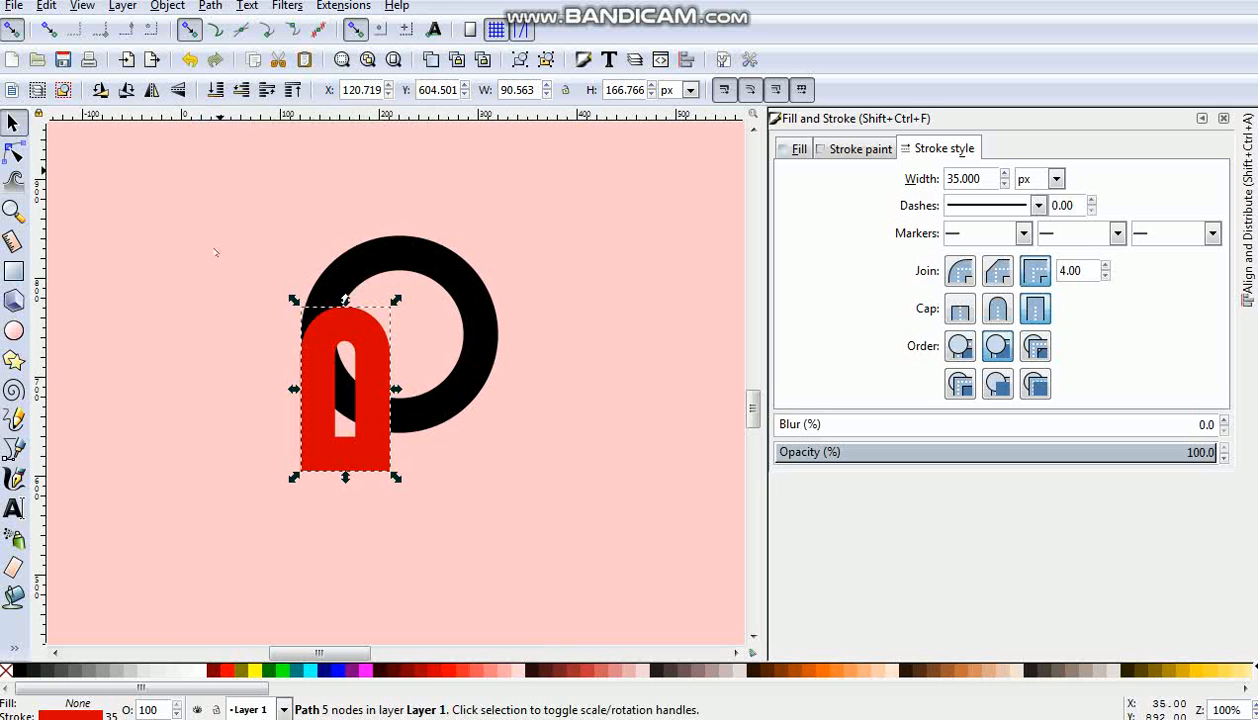
- Duplicate the longer red arch and flip the copy vertically
right_click(333, 395)
left_click(352, 116)
key("v")
- Move the upright red arch over the ring's right half and the flipped copy below the ring's lower left edge
left_click_drag(358, 381, 276, 392)
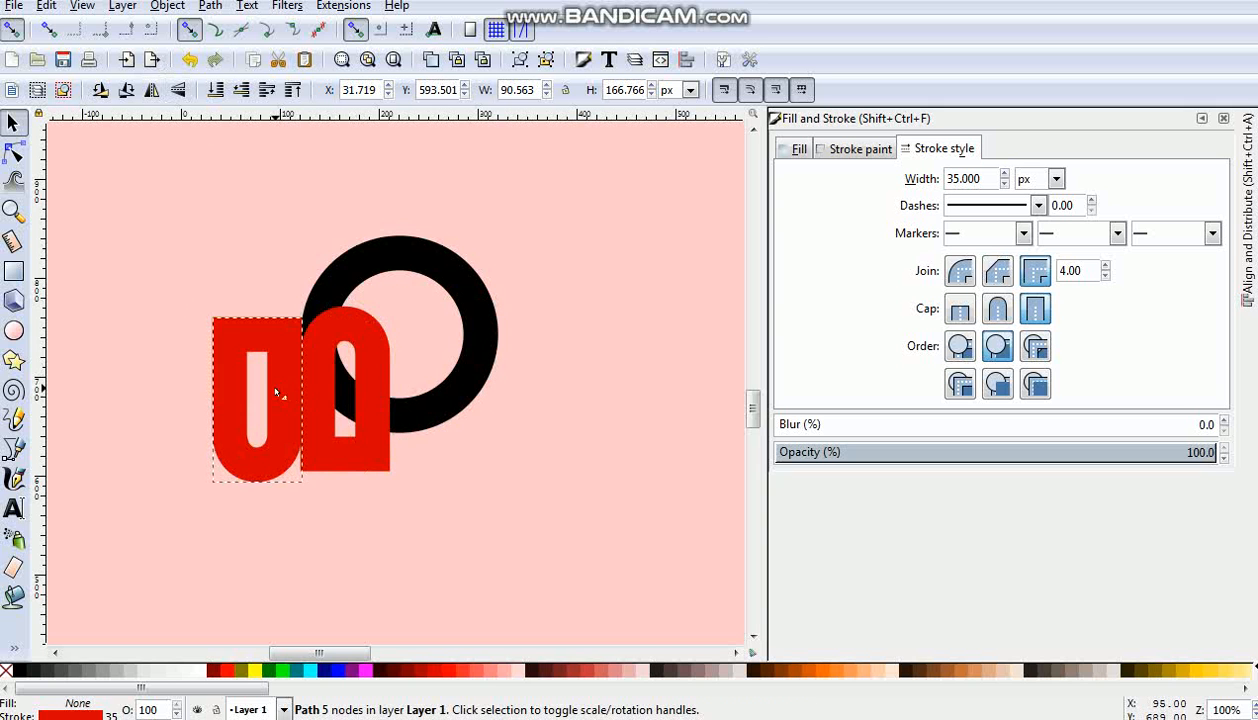
left_click_drag(380, 396, 462, 374)
left_click_drag(288, 410, 401, 483)
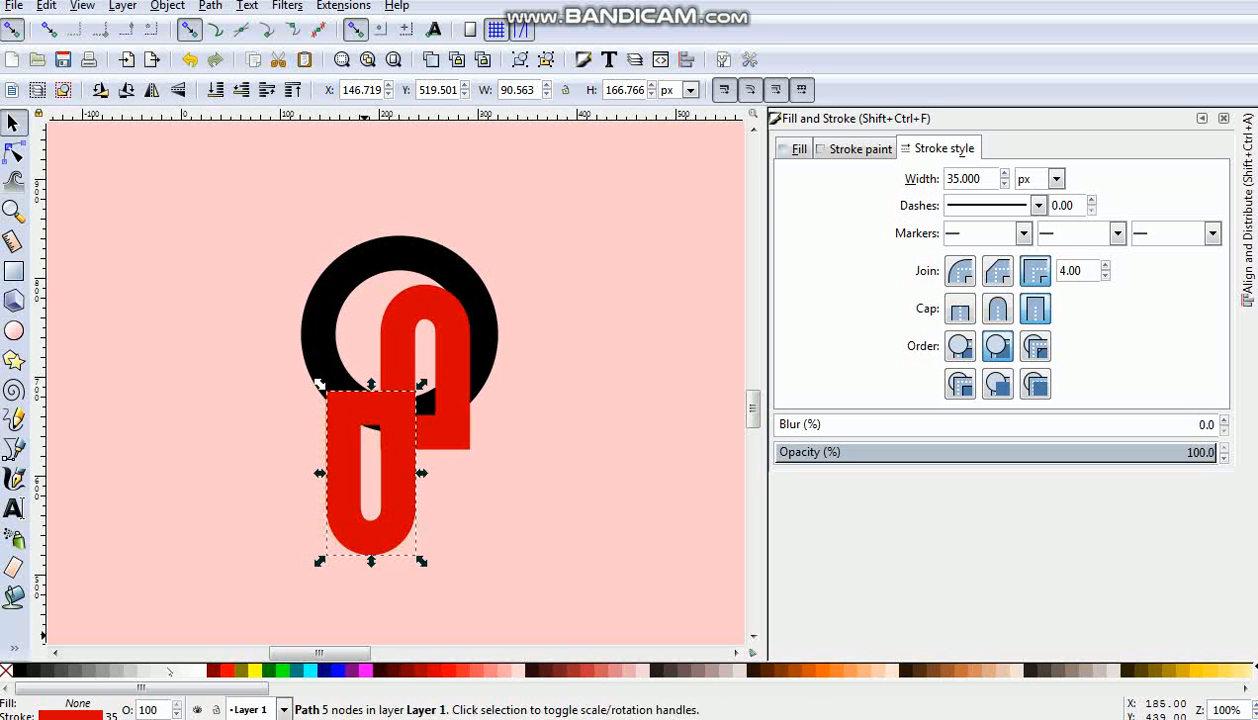
- Colour the flipped arch dark grey to distinguish it from the black ring
left_click(15, 668, "shift")
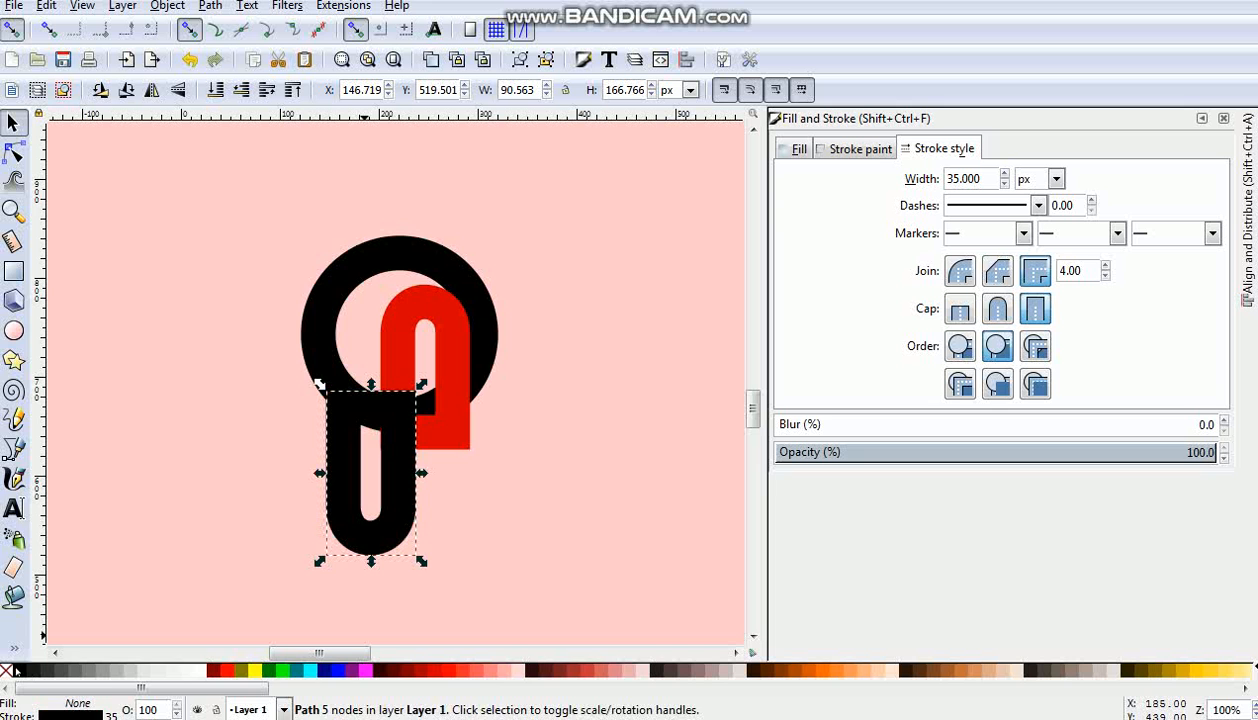
left_click(410, 565)
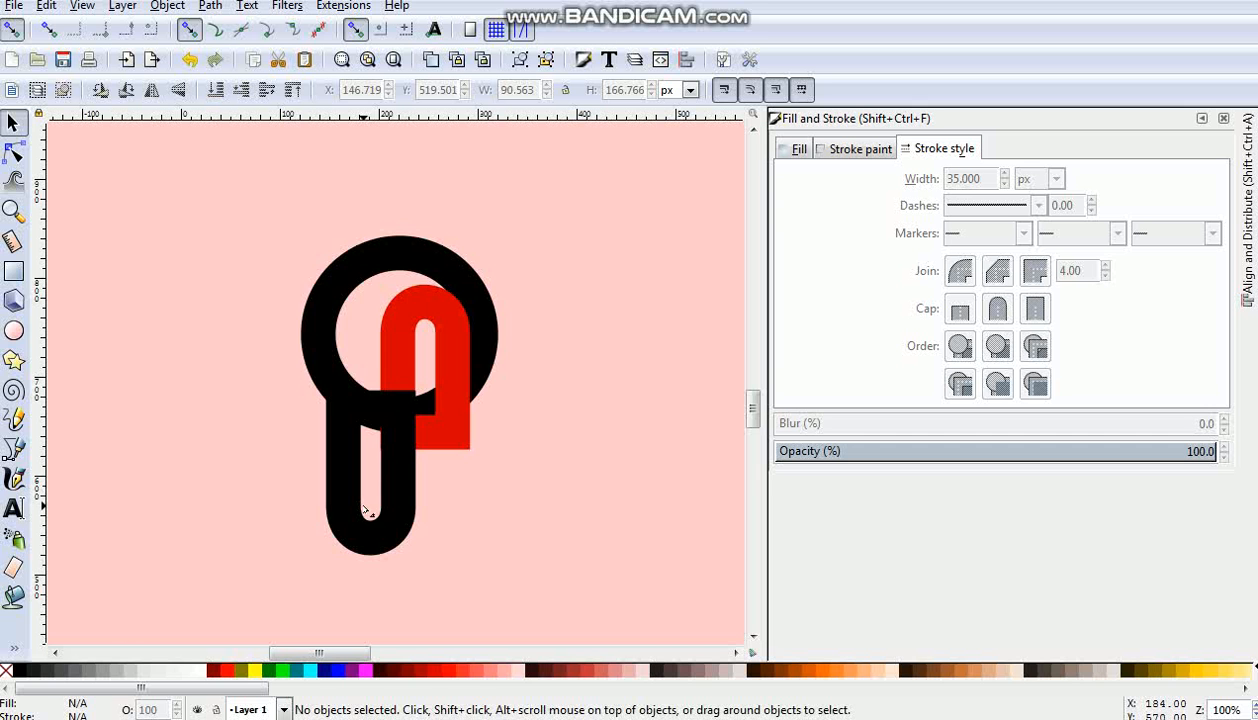
left_click(366, 510)
left_click(58, 676)
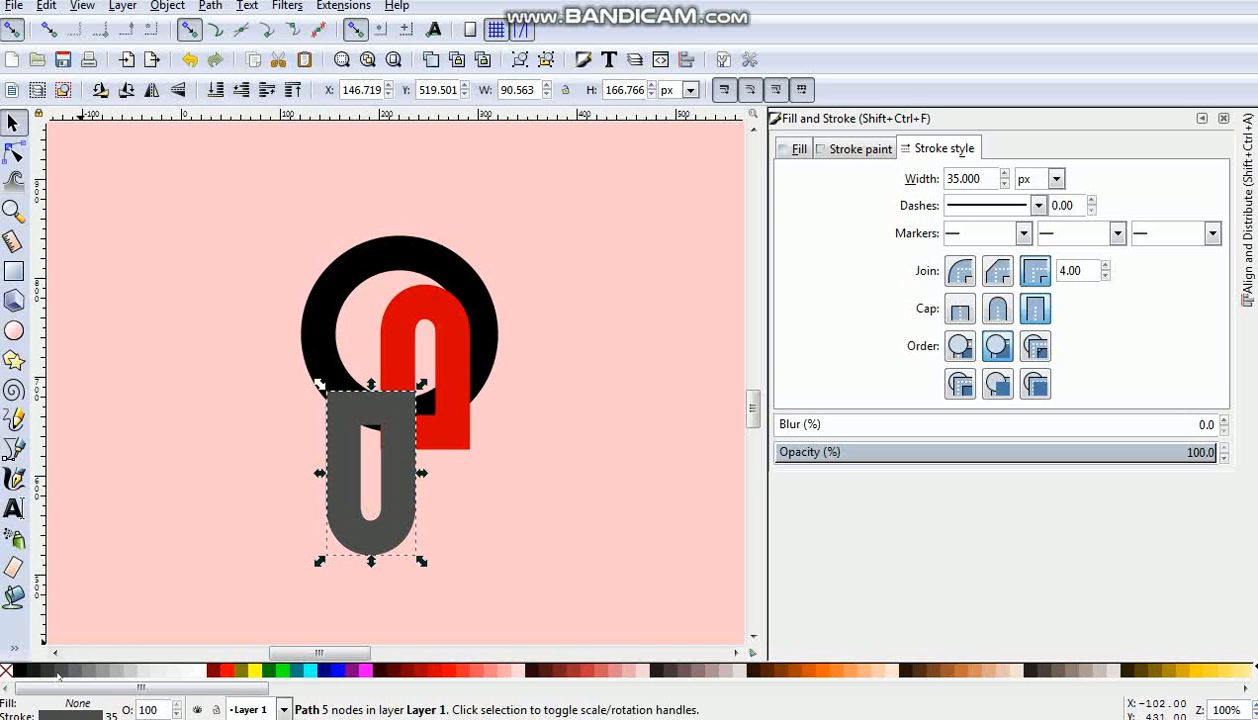
- Nudge the upright red arch slightly up and to the right within the ring
left_click(121, 478)
left_click_drag(447, 444, 451, 444)
left_click(474, 497)
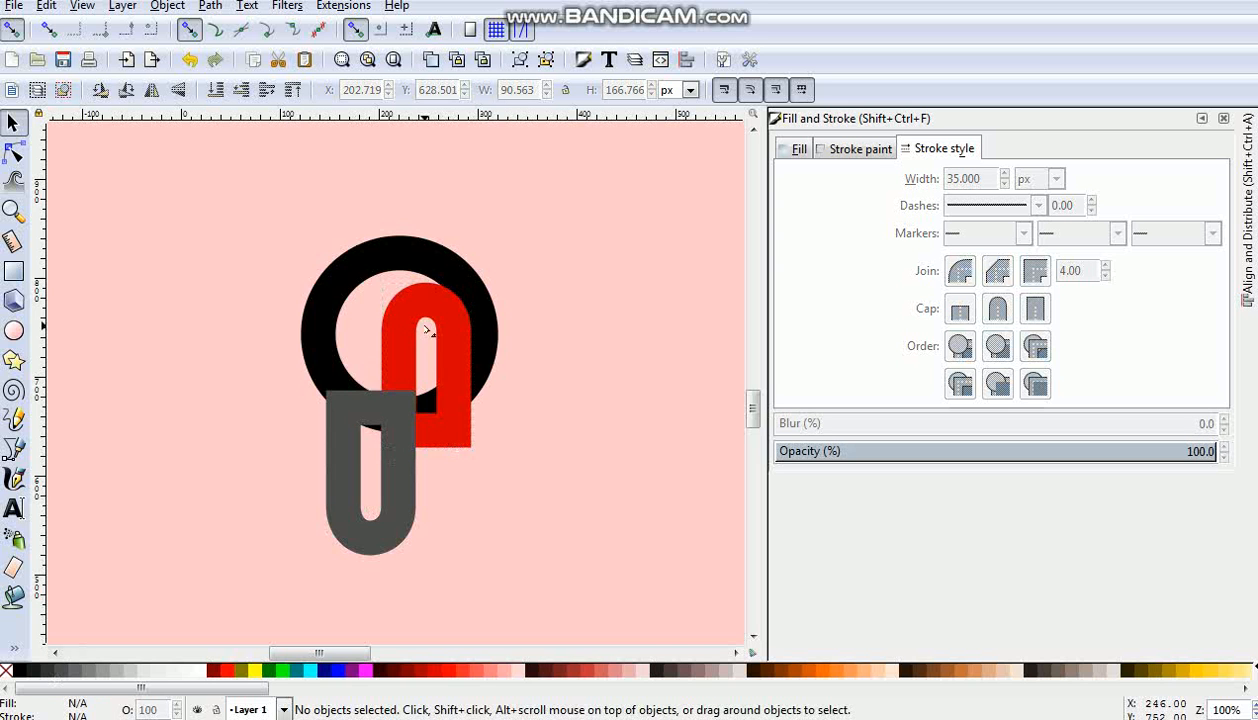
- Reshape the grey path's flat end by lowering its right corner node, raising the left one into the ring and bending the adjoining segments
left_click(335, 405)
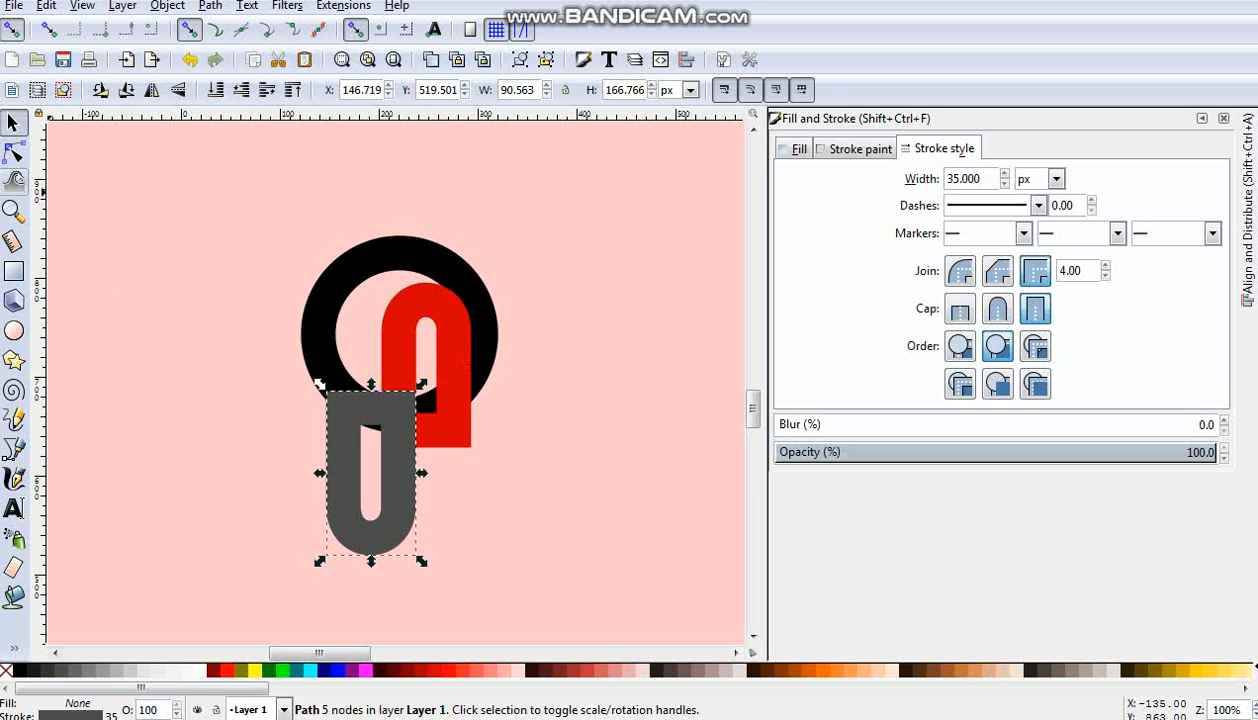
left_click(14, 151)
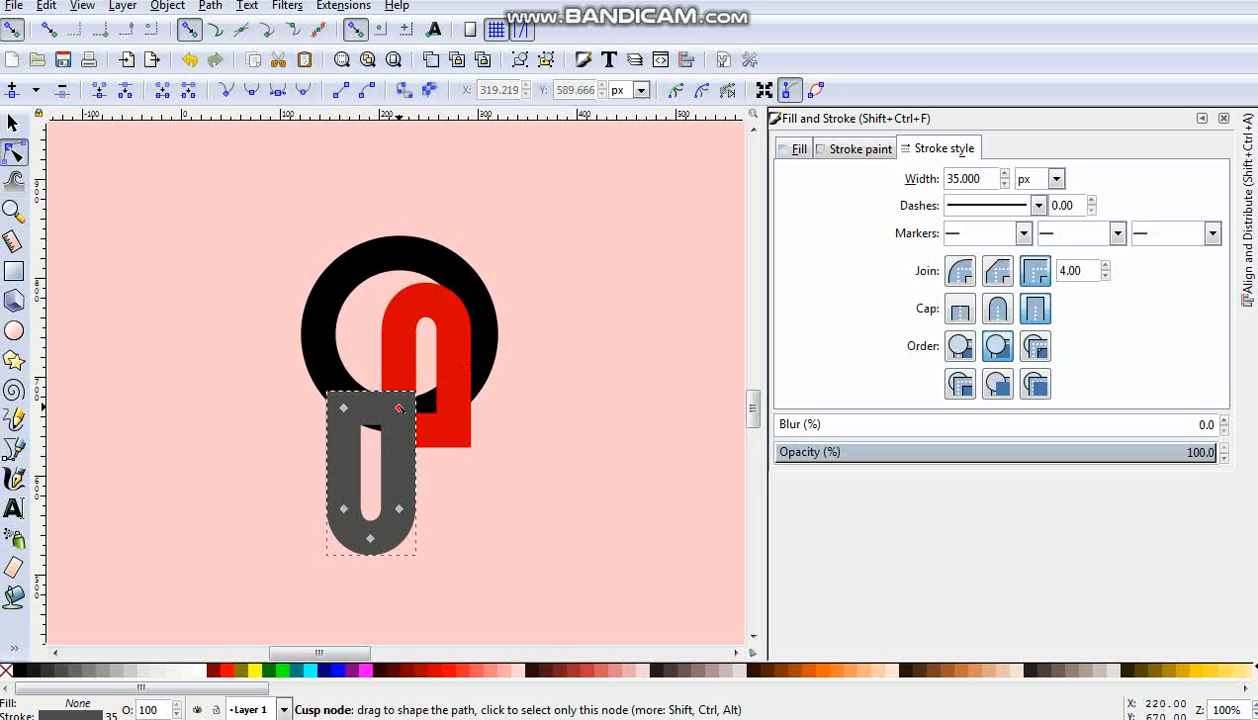
left_click_drag(399, 408, 346, 387)
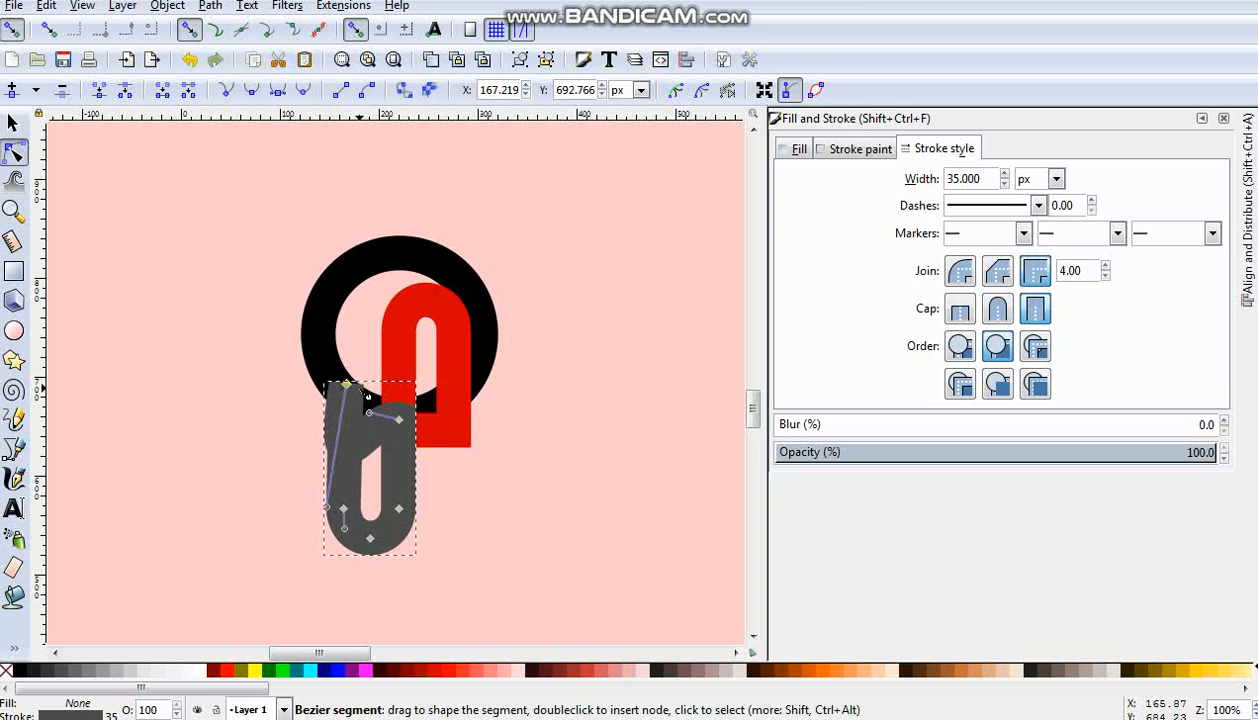
left_click(346, 386)
left_click_drag(365, 390, 305, 369)
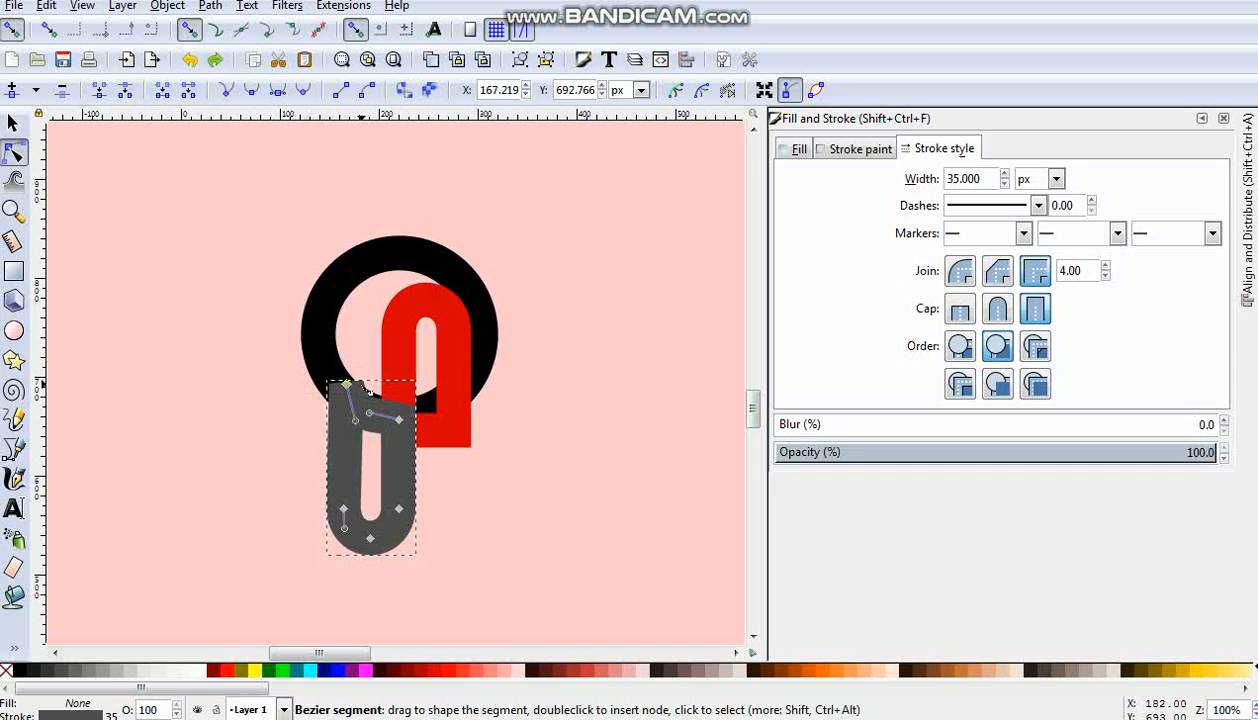
- Delete the grey path's upper left corner node so a single curve rounds that corner
left_click(368, 389)
left_click(346, 386)
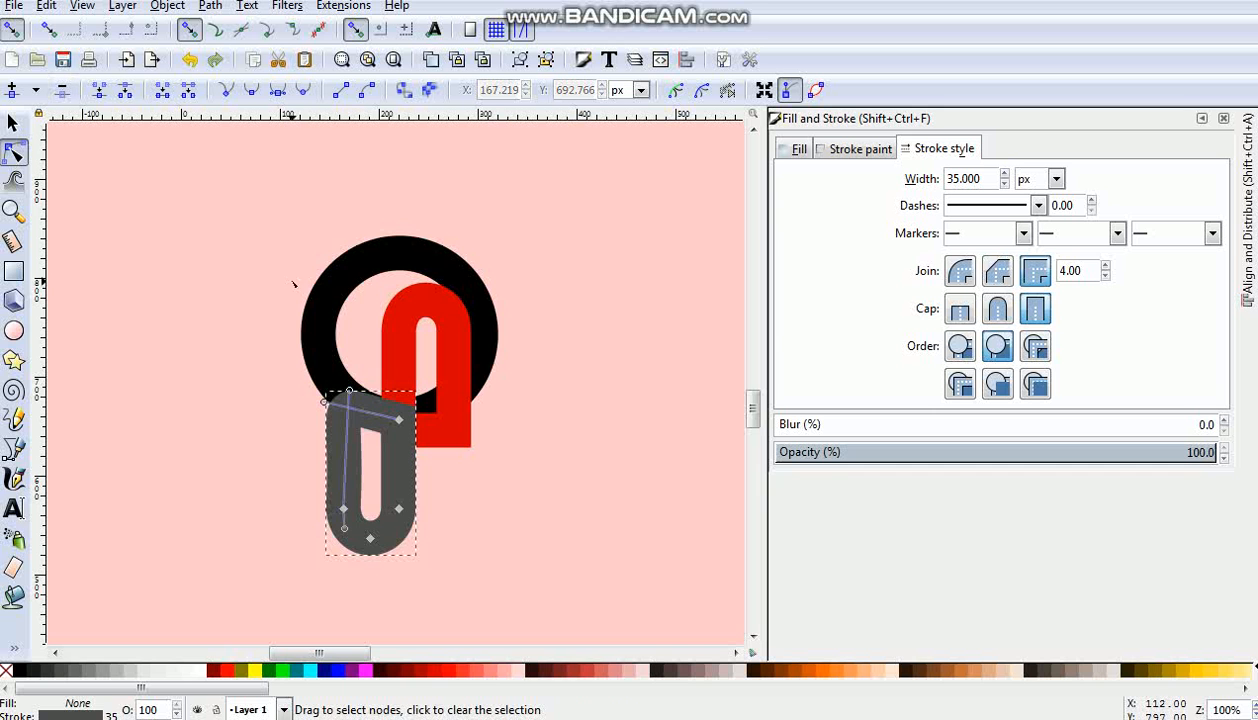
left_click(258, 373)
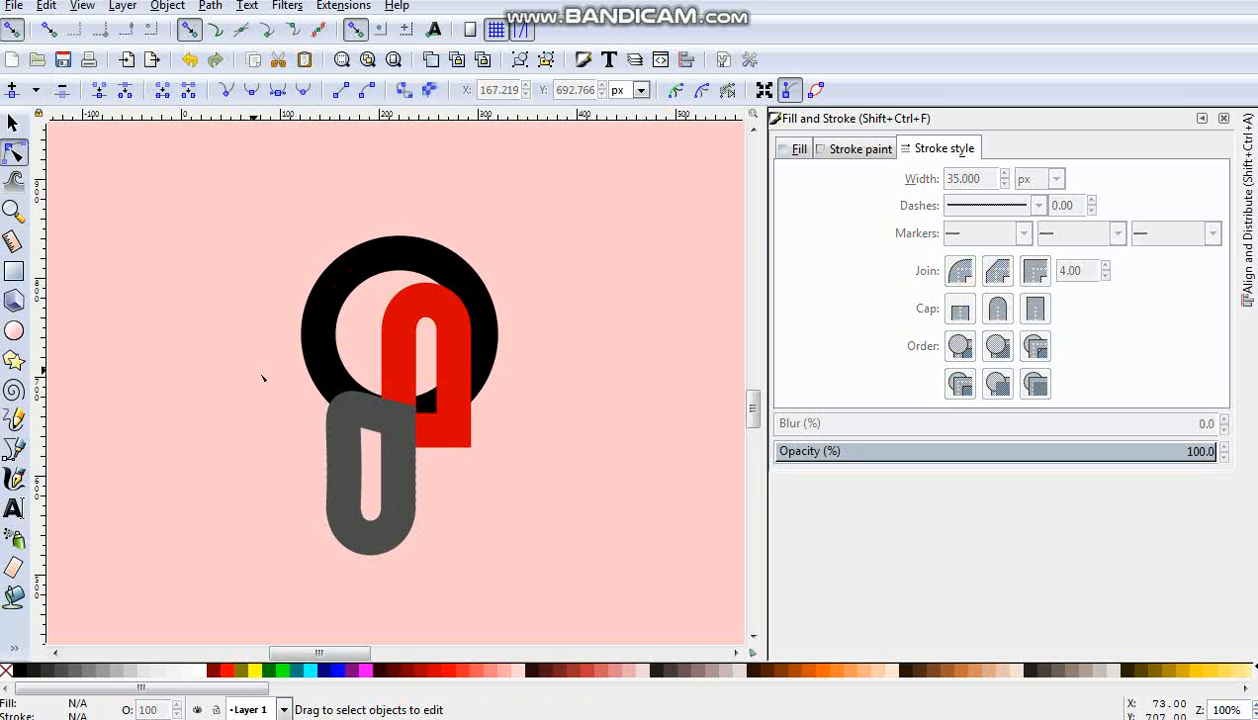
- Bend the grey path's rounded upper left corner outward over the ring, and shift its lower left node about 5 px left
left_click(352, 407)
mouse_move(347, 400)
left_mouse_down()
mouse_move(336, 381)
mouse_move(377, 406)
left_mouse_up()
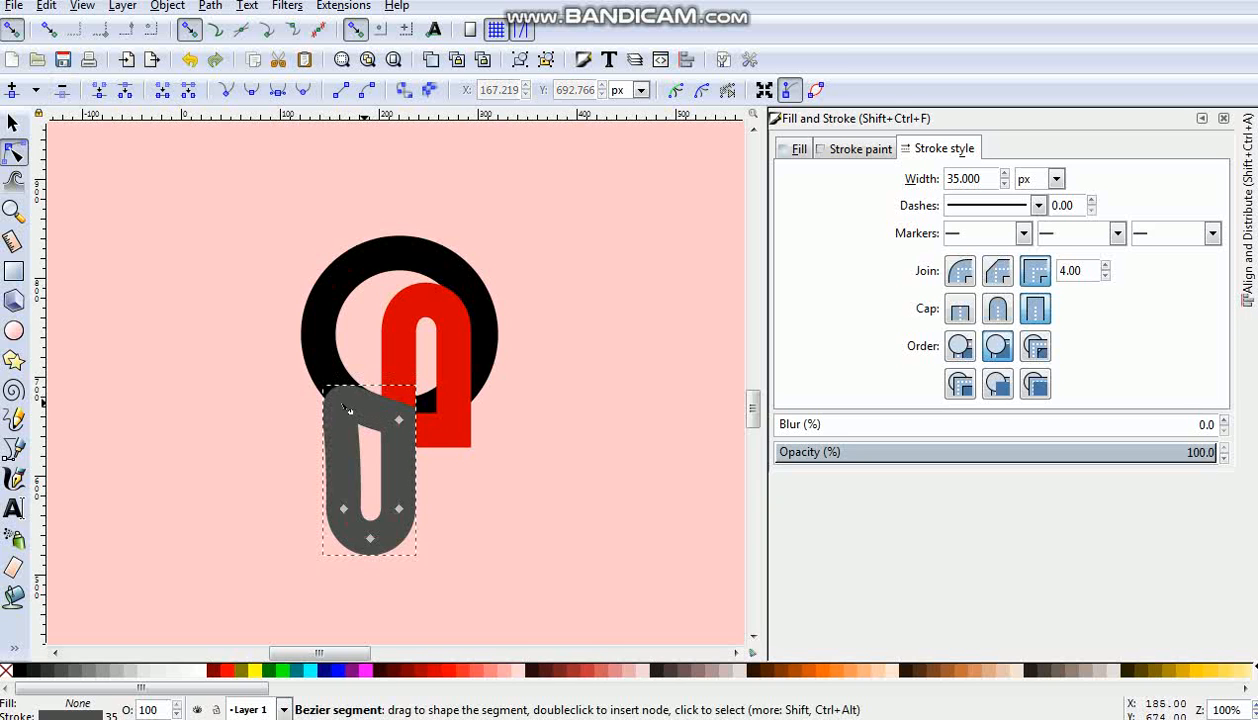
left_click(300, 413)
left_click(343, 509)
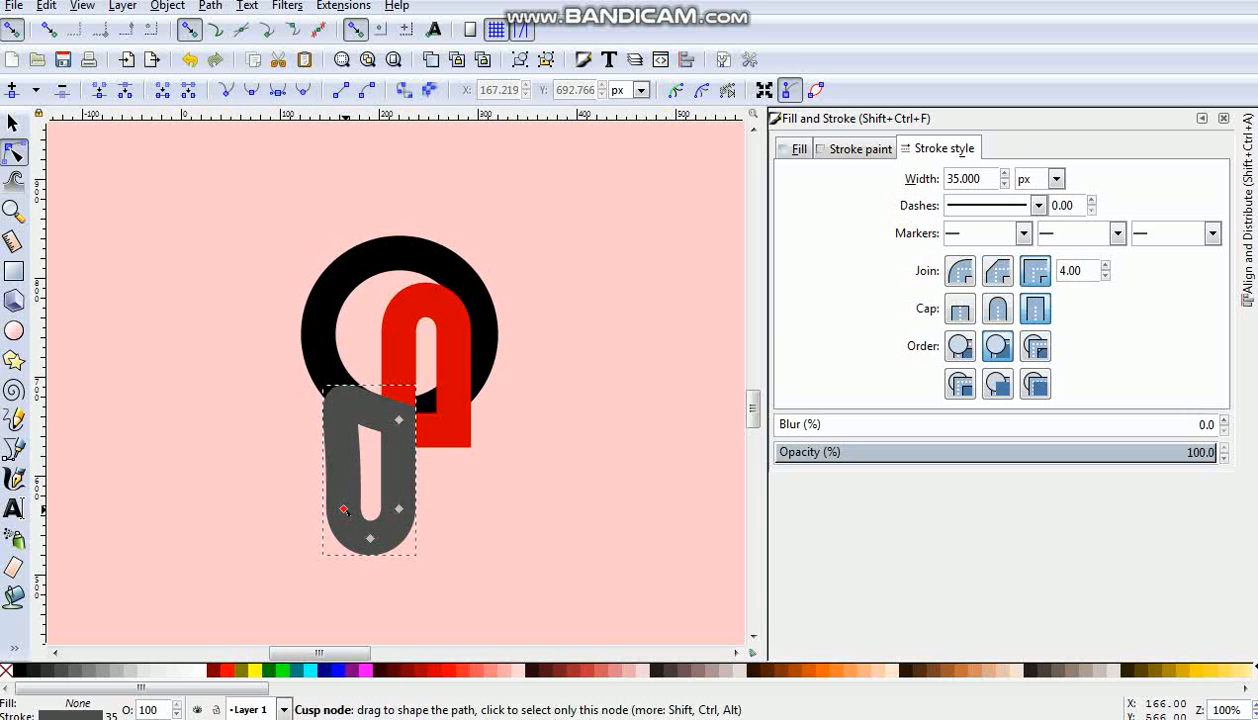
left_click_drag(343, 511, 338, 509)
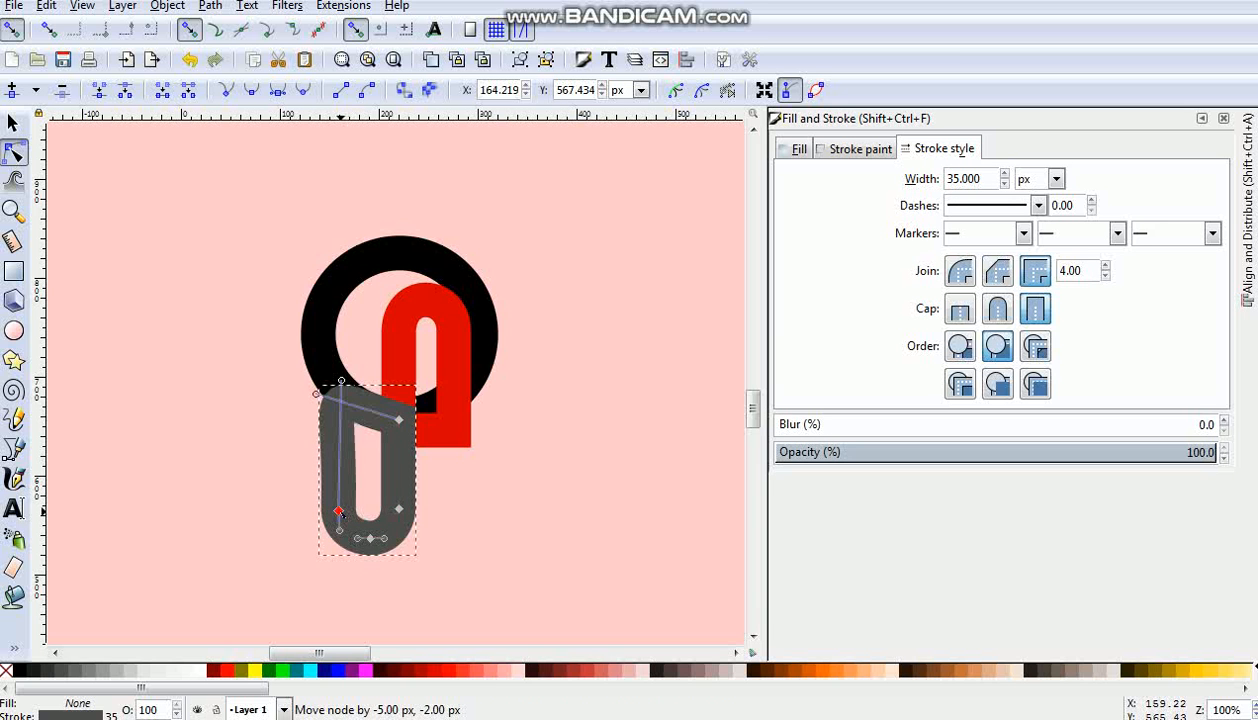
- Reshape the red arch by raising its two lower nodes to the ring's curve, bending the bottom segment and shifting the right side outward
left_click(277, 515)
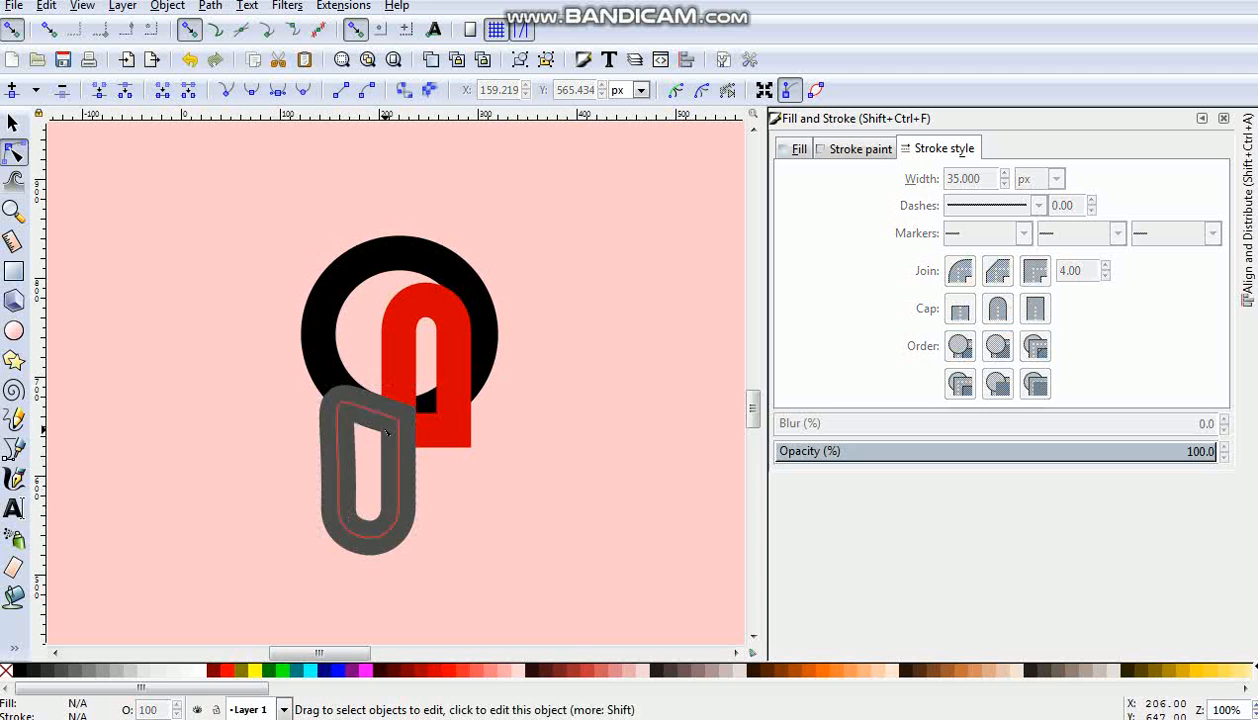
left_click(456, 437)
left_click_drag(456, 432, 451, 399)
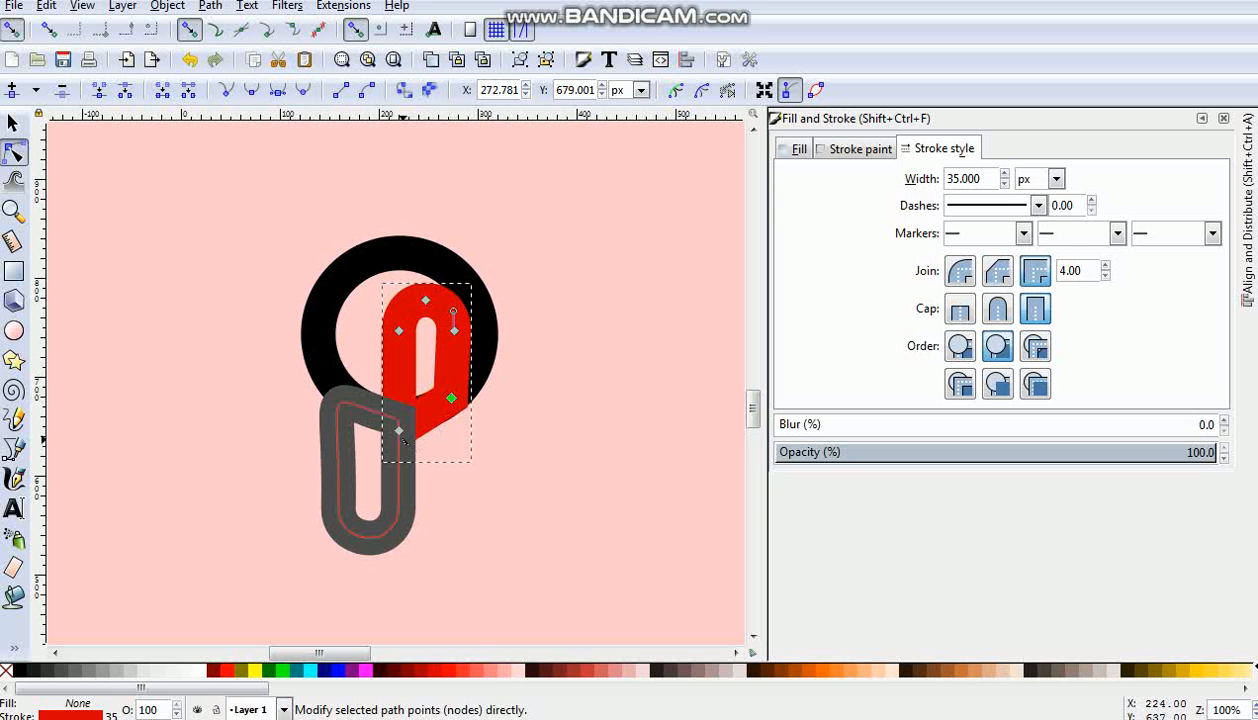
left_click_drag(398, 431, 401, 413)
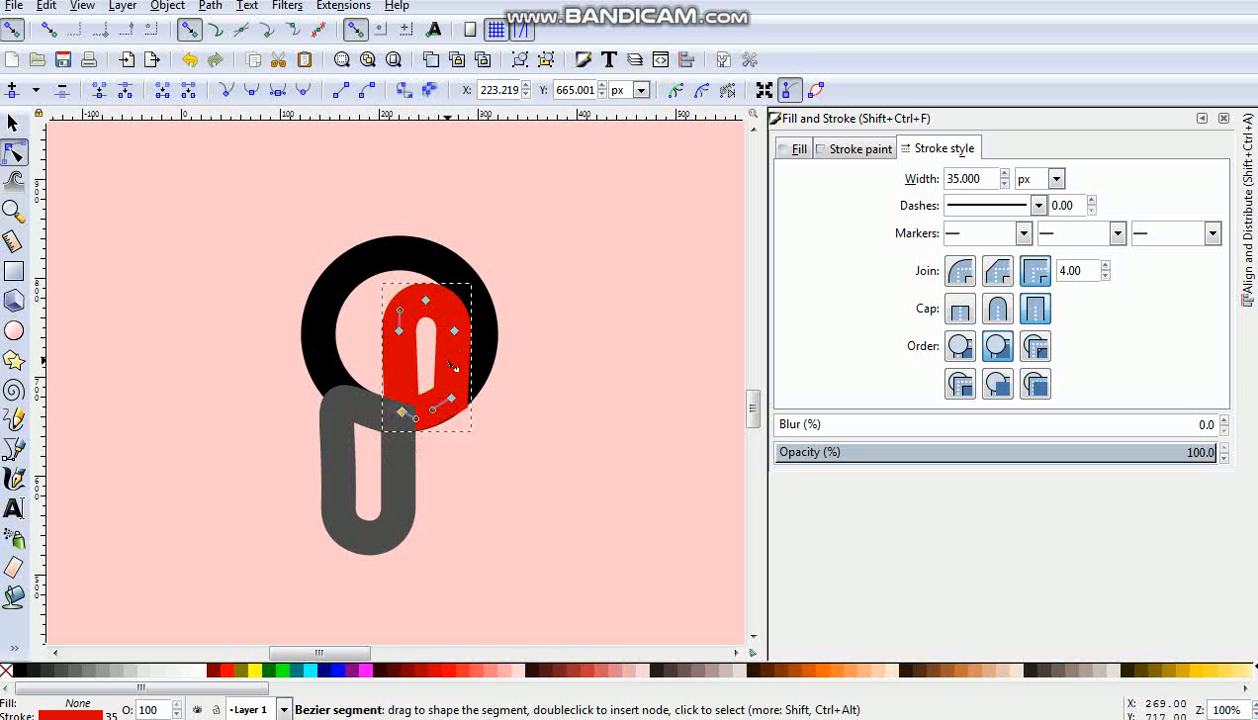
left_click_drag(454, 330, 464, 330)
mouse_move(453, 398)
left_mouse_down()
mouse_move(467, 386)
mouse_move(439, 410)
mouse_move(465, 385)
mouse_move(440, 408)
mouse_move(450, 406)
left_mouse_up()
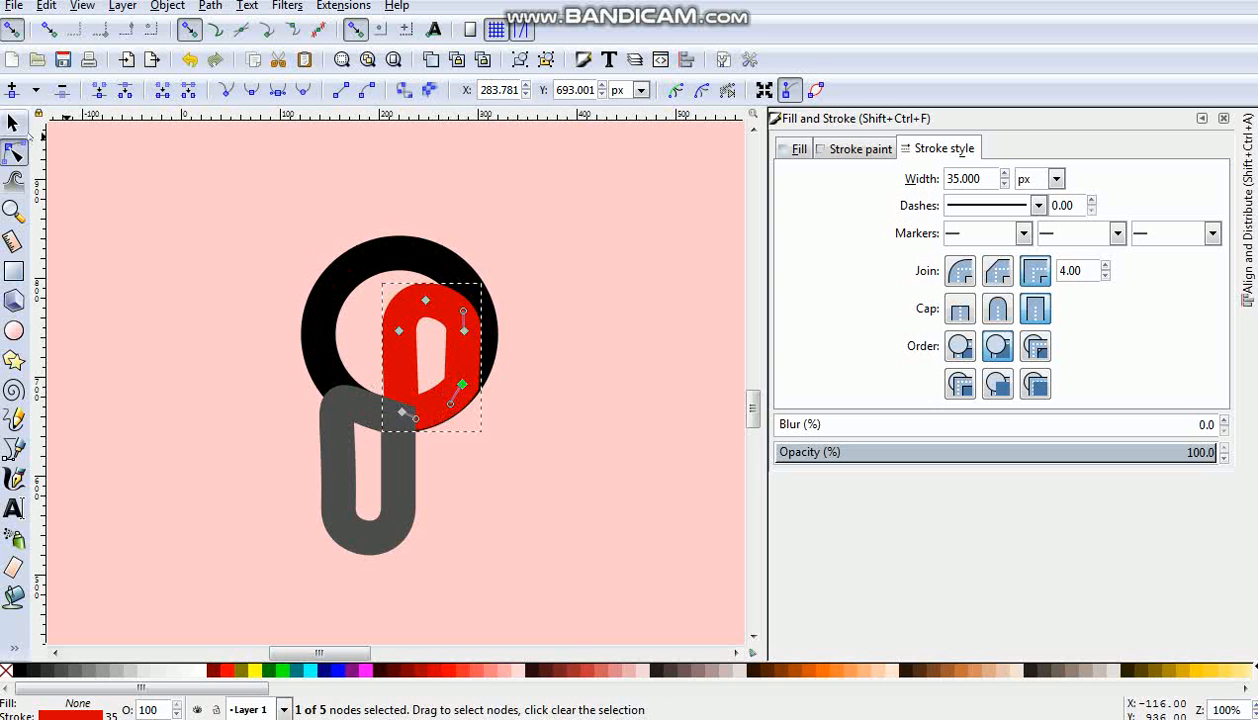
- Recolour the red arch's stroke to the same dark grey as the lower path and nudge the arch 1 px down
key("s")
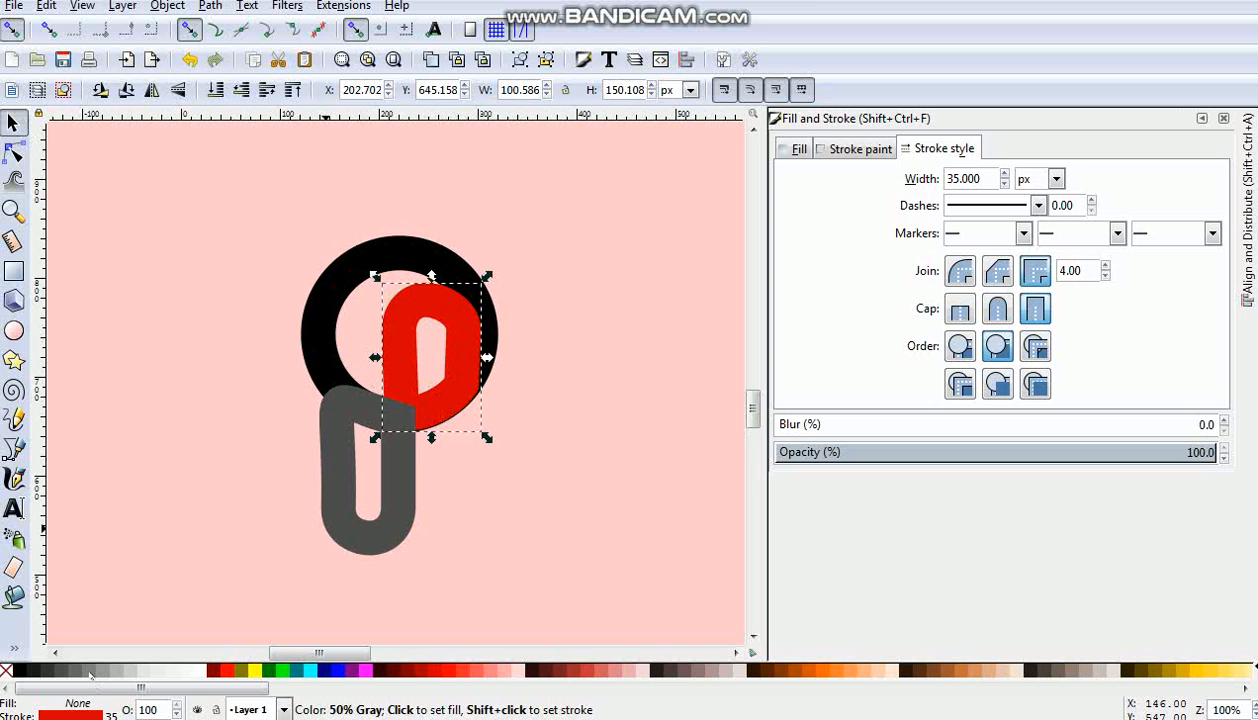
left_click(89, 672)
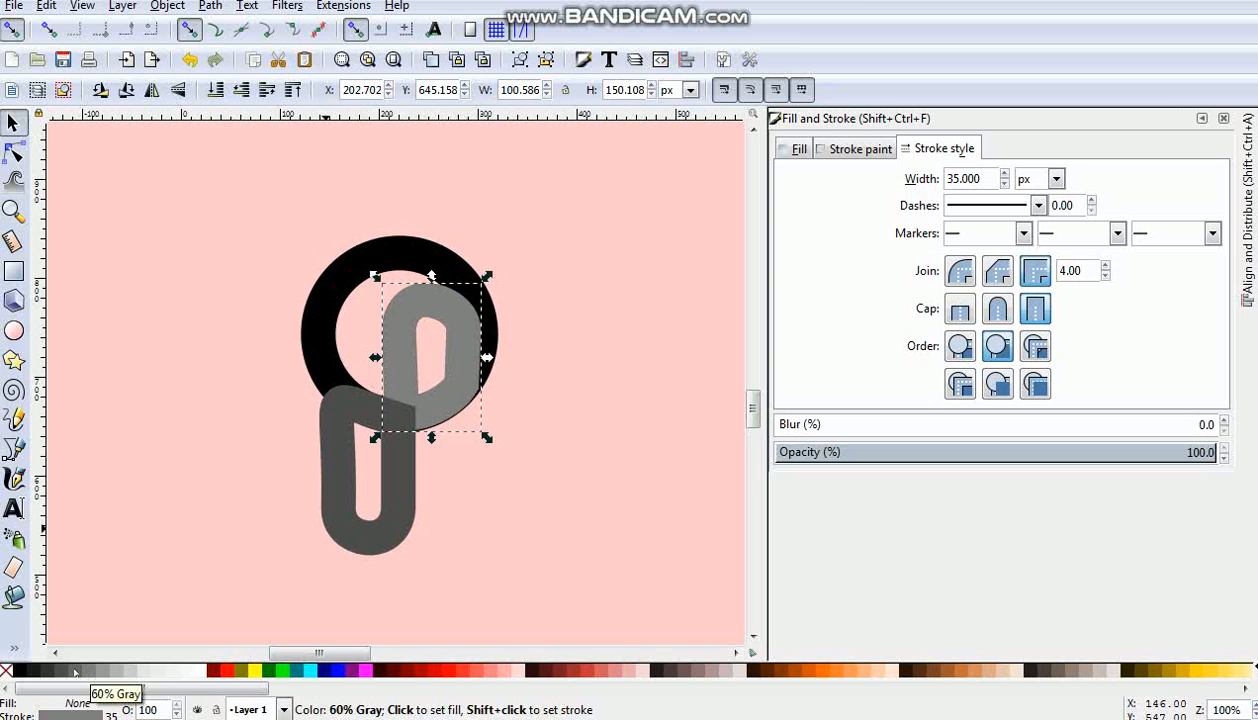
left_click(78, 670)
left_click_drag(428, 405, 434, 413)
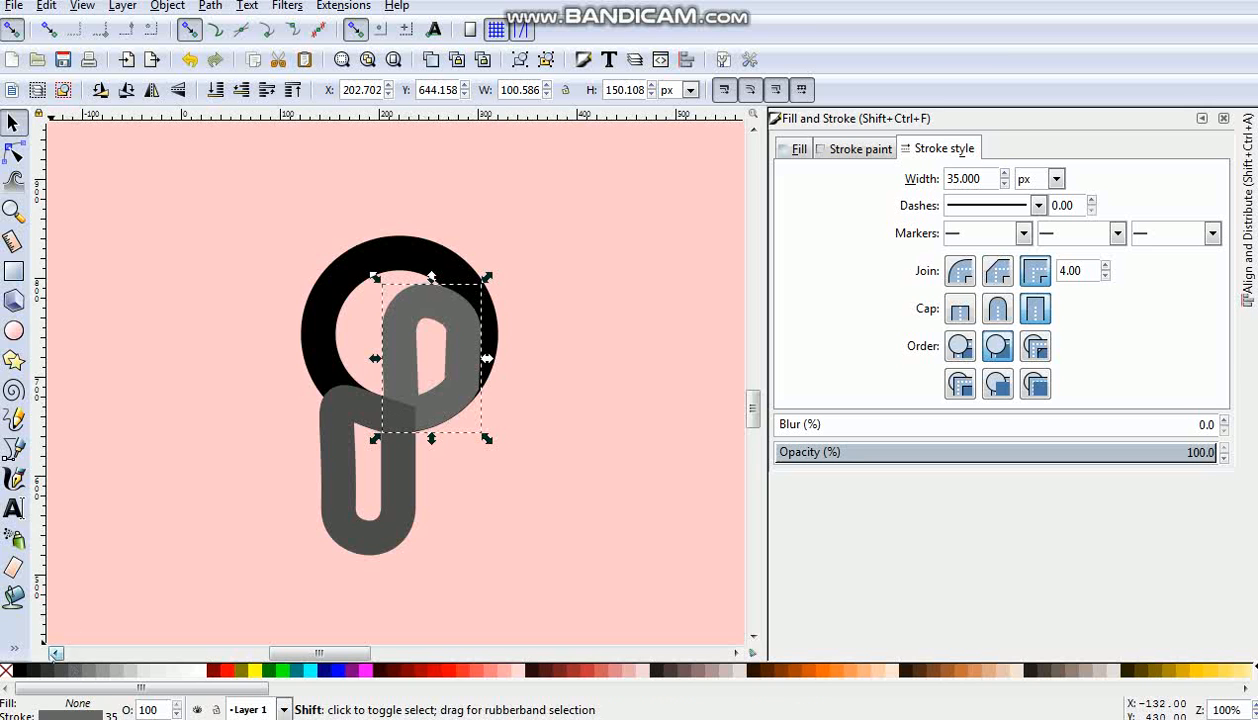
left_click(58, 670, "shift")
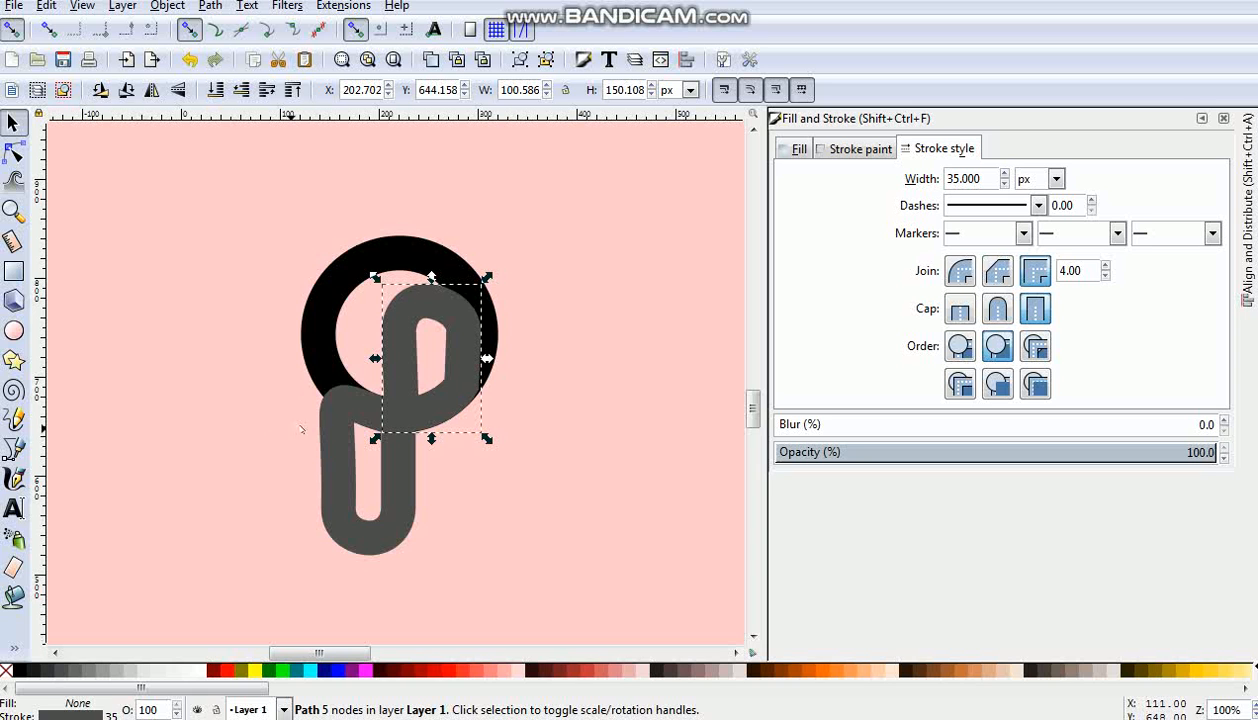
- Change the stroke colour of both the lower path and the upper arch to black
left_click(324, 423)
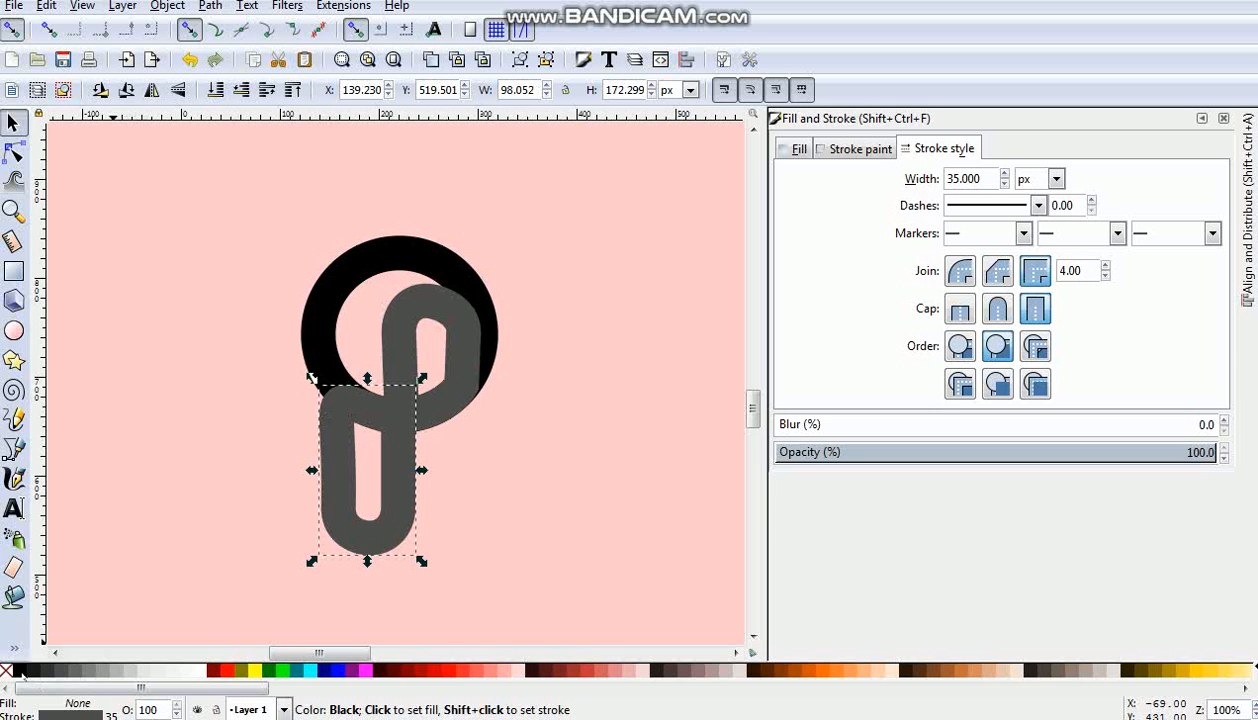
left_click(18, 668, "shift")
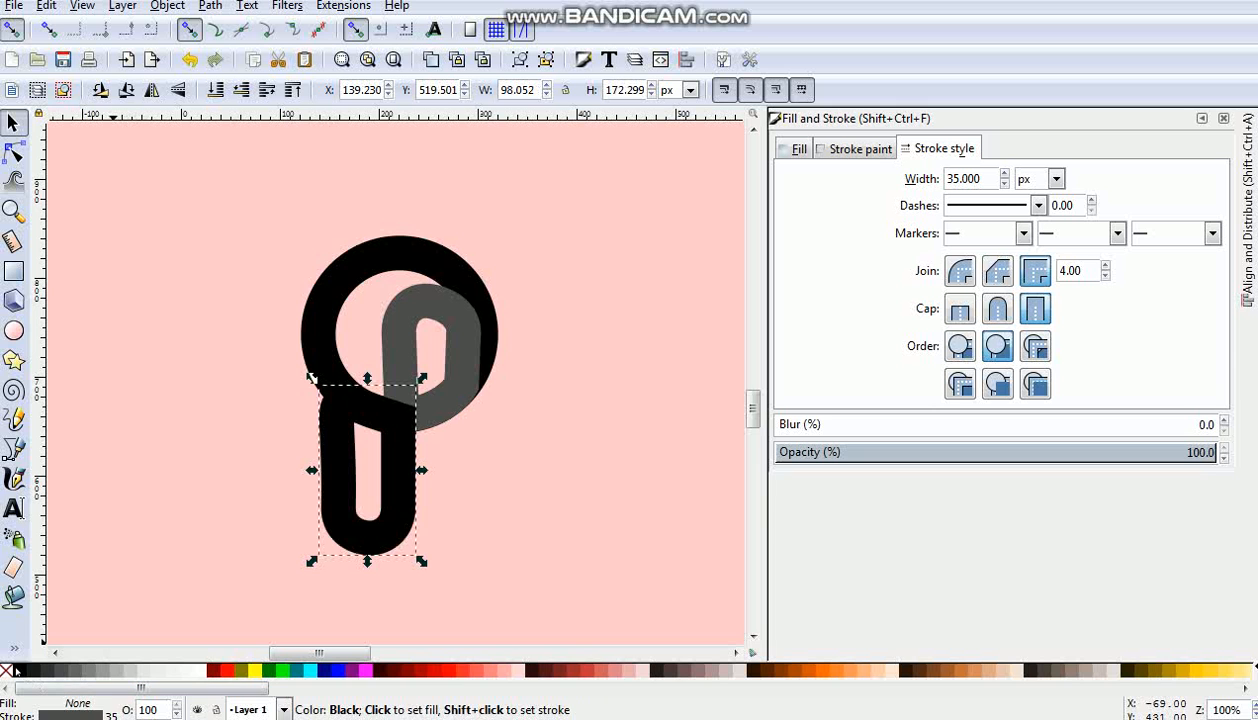
left_click(458, 404, "shift")
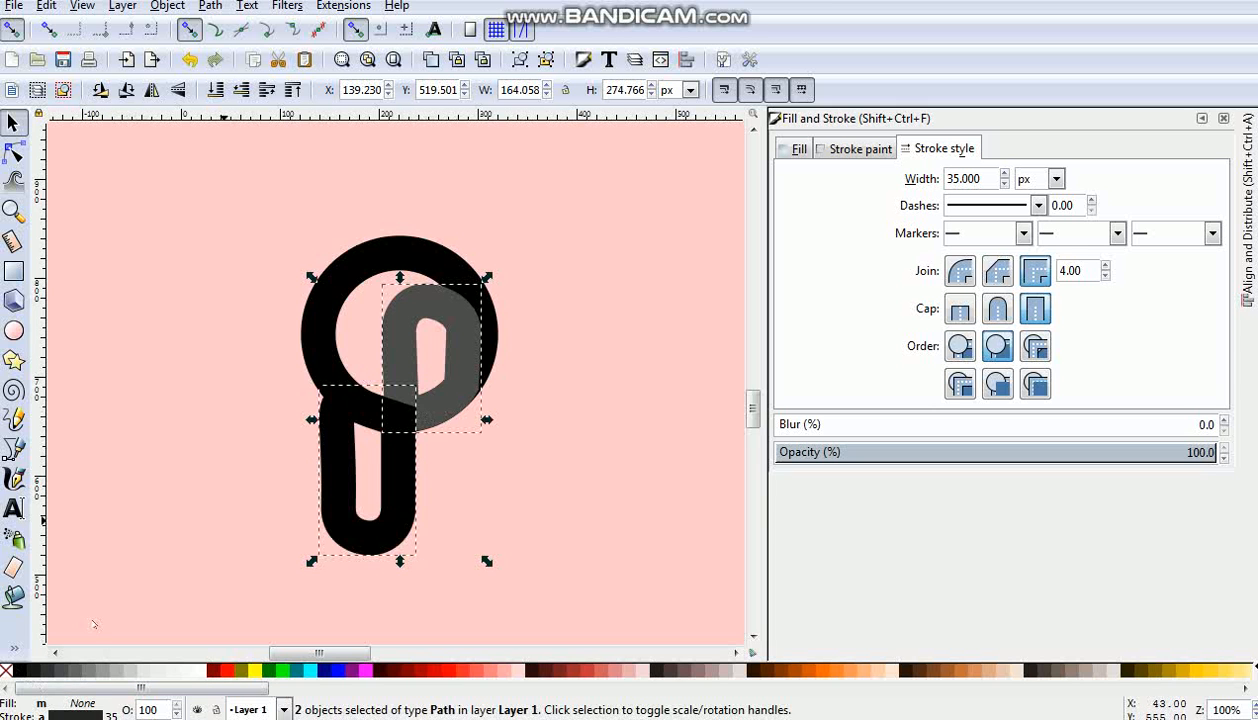
left_click(17, 669, "shift")
left_click(118, 404)
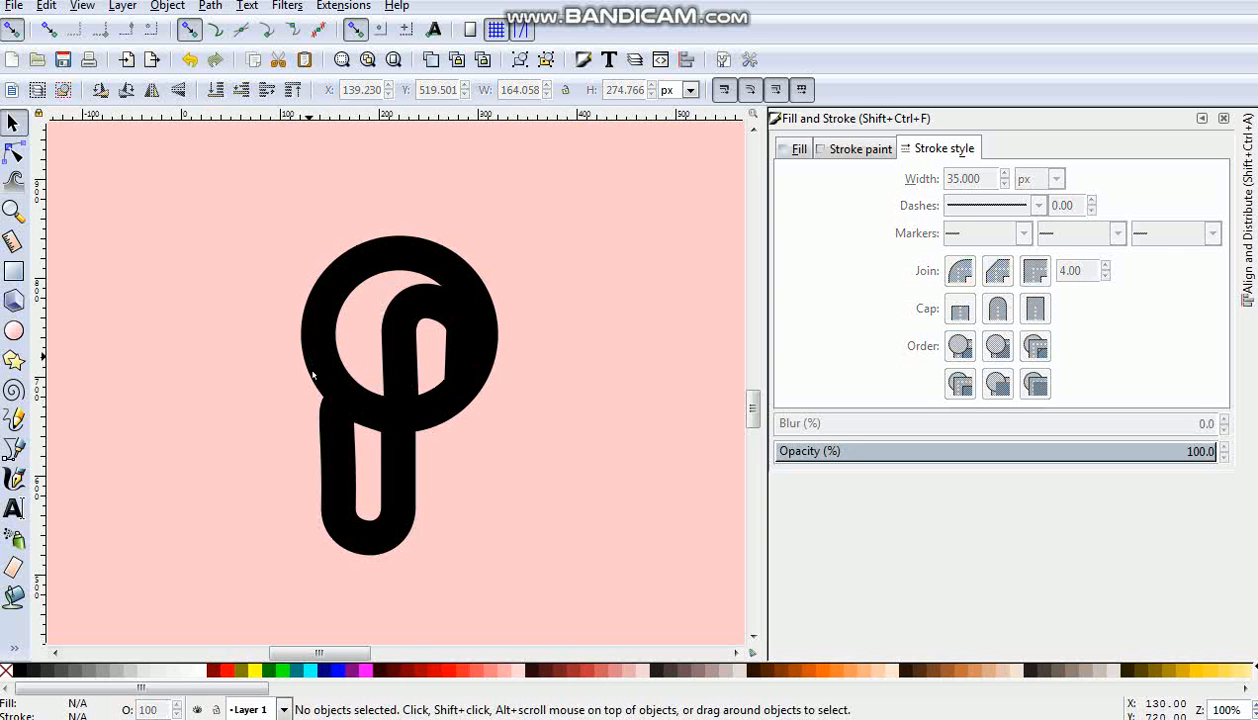
- Insert a node at the lower path's rounded upper left corner and pull it up into the ring's left side
left_click(328, 403)
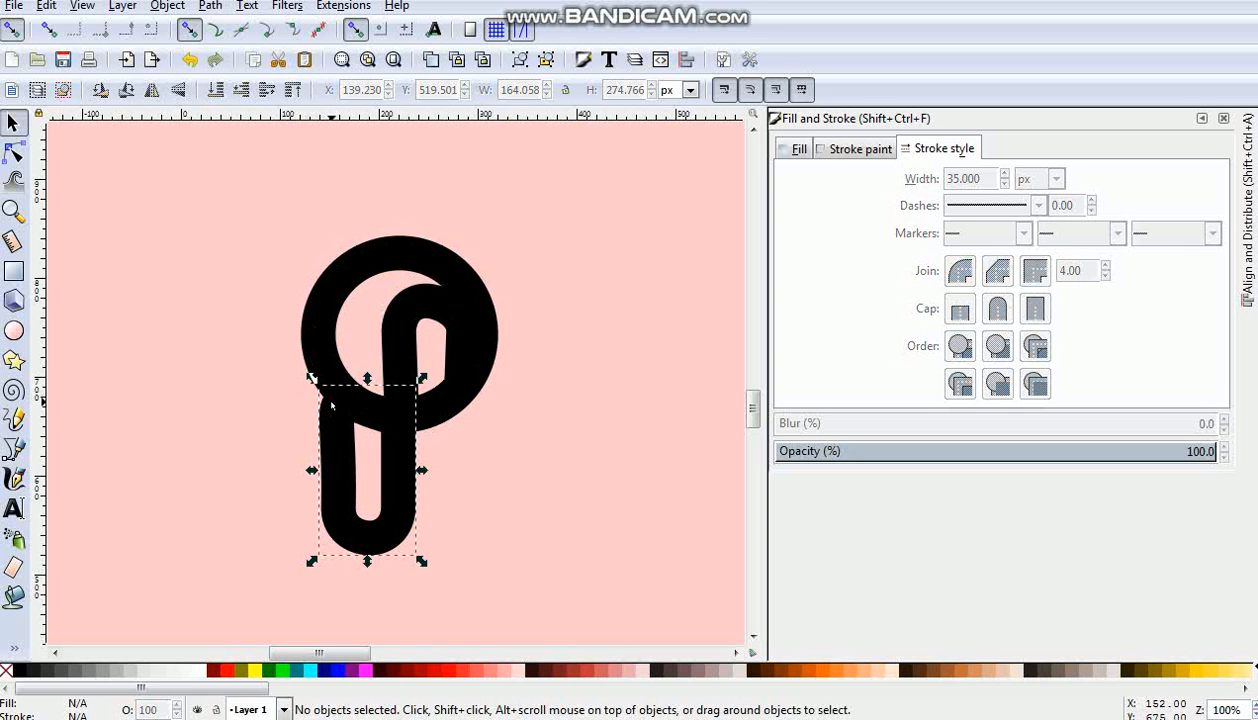
double_click(338, 411)
double_click(338, 408)
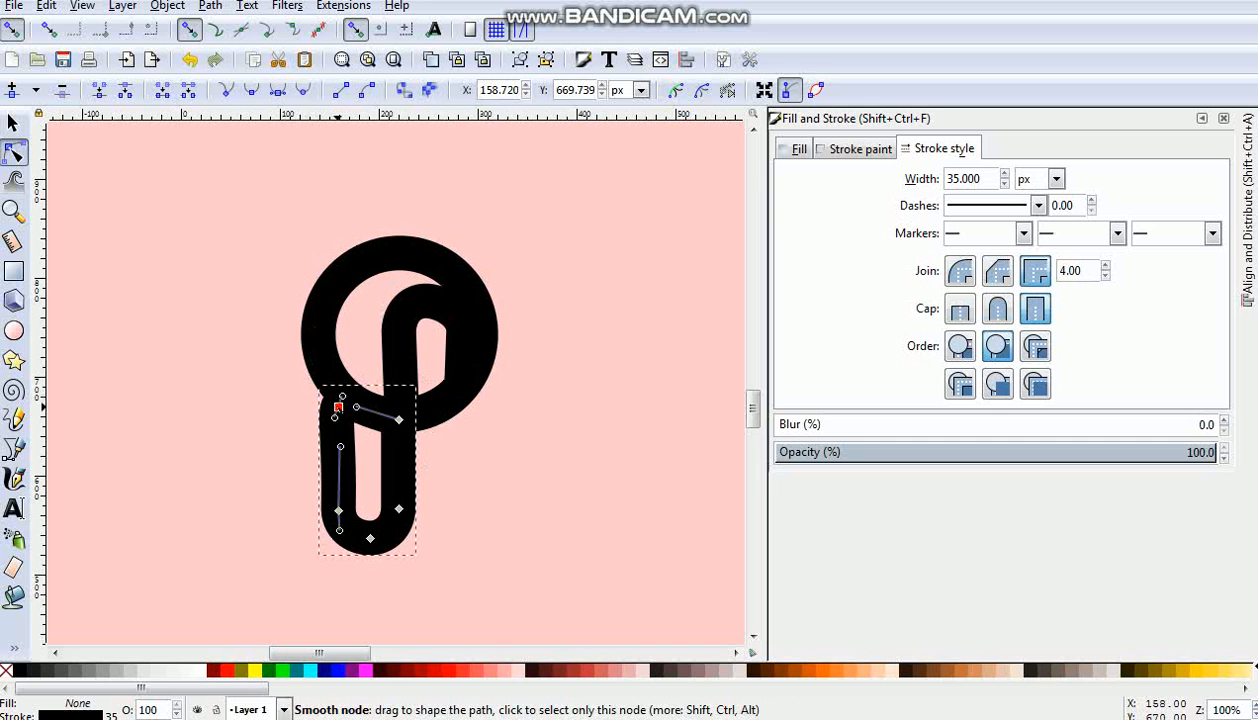
mouse_move(337, 406)
left_mouse_down()
mouse_move(334, 348)
mouse_move(346, 358)
mouse_move(338, 385)
left_mouse_up()
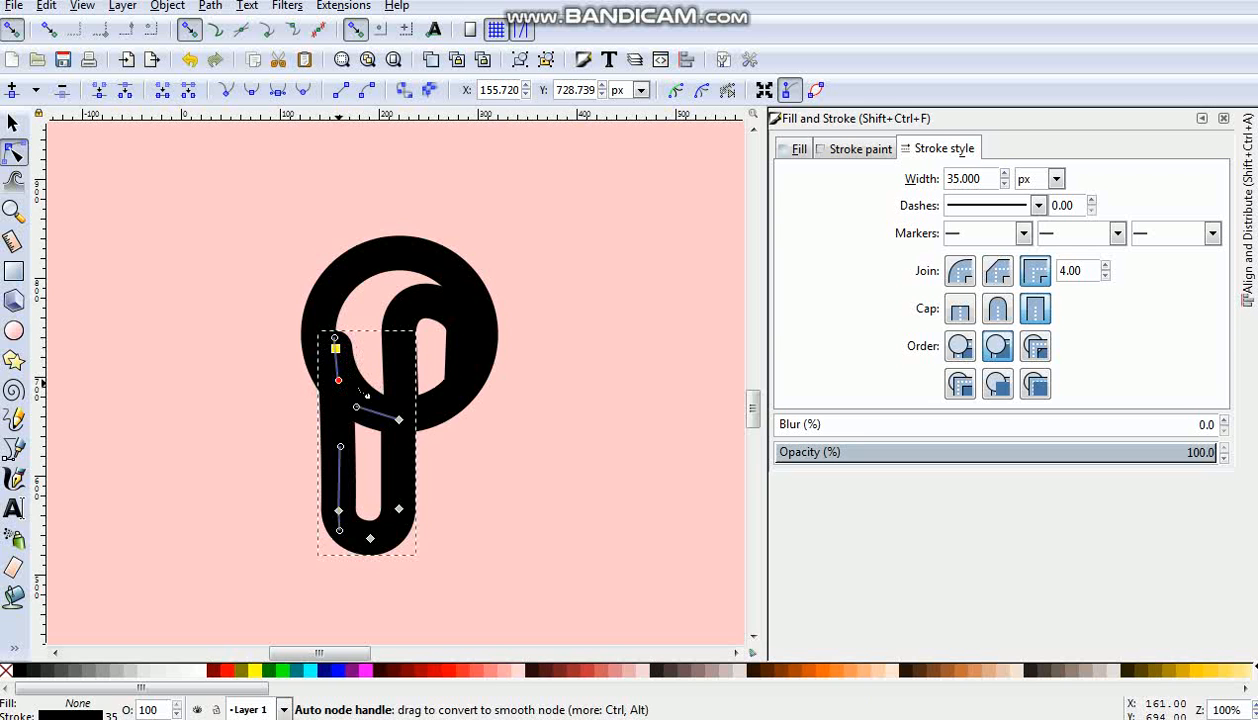
- Try to bulge the upper arch's right side outward by bending its segment and moving its right nodes, and undo the changes
left_click(458, 383)
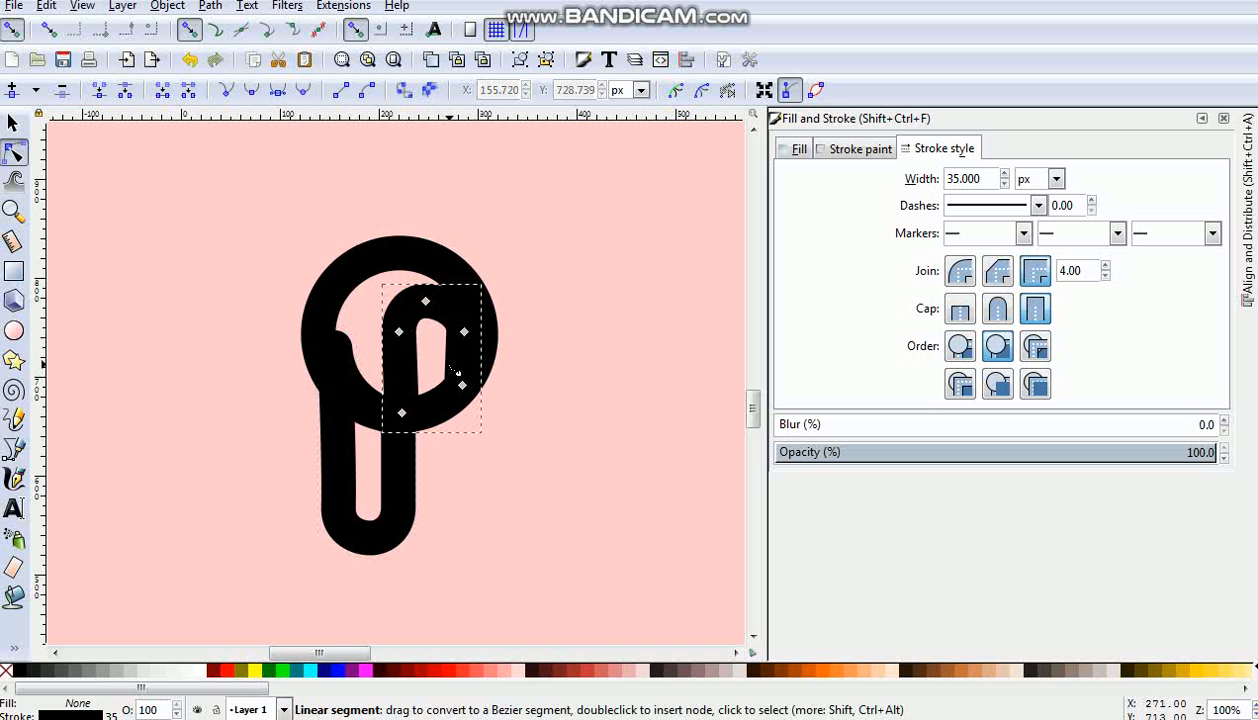
left_click_drag(462, 372, 440, 396)
key("ctrl+z")
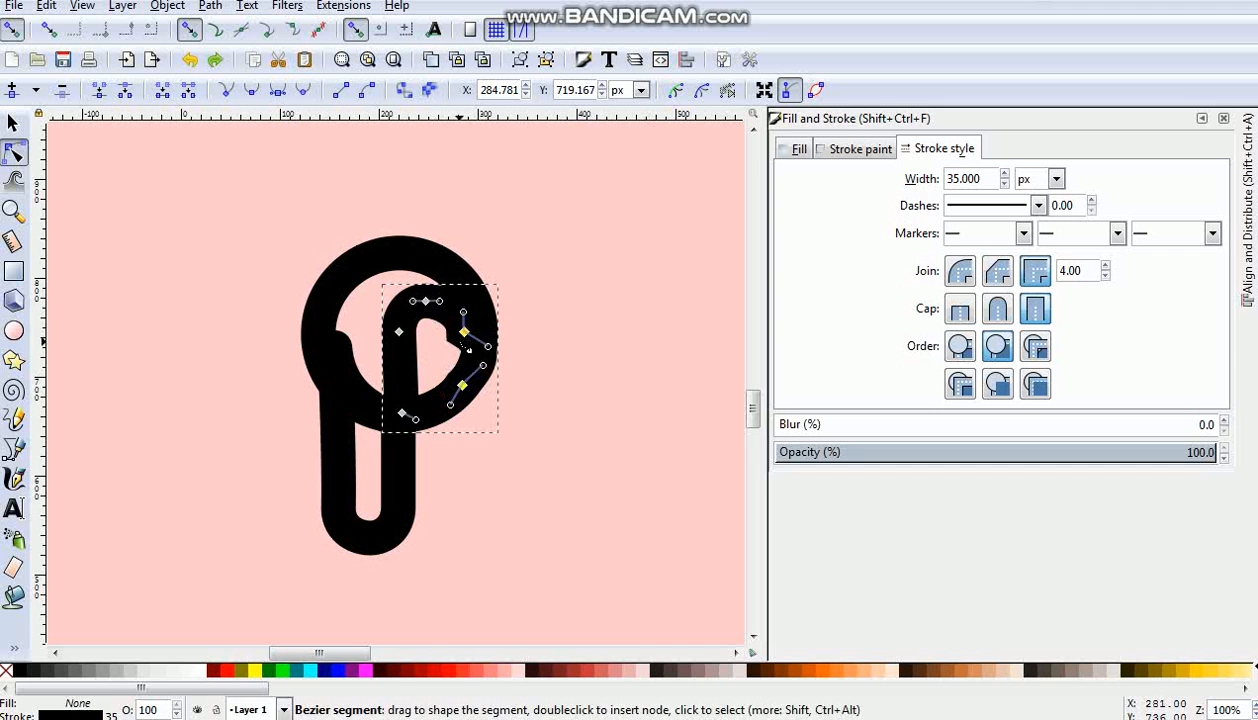
mouse_move(463, 331)
left_mouse_down()
mouse_move(486, 312)
mouse_move(481, 352)
mouse_move(496, 338)
mouse_move(488, 345)
mouse_move(496, 299)
left_mouse_up()
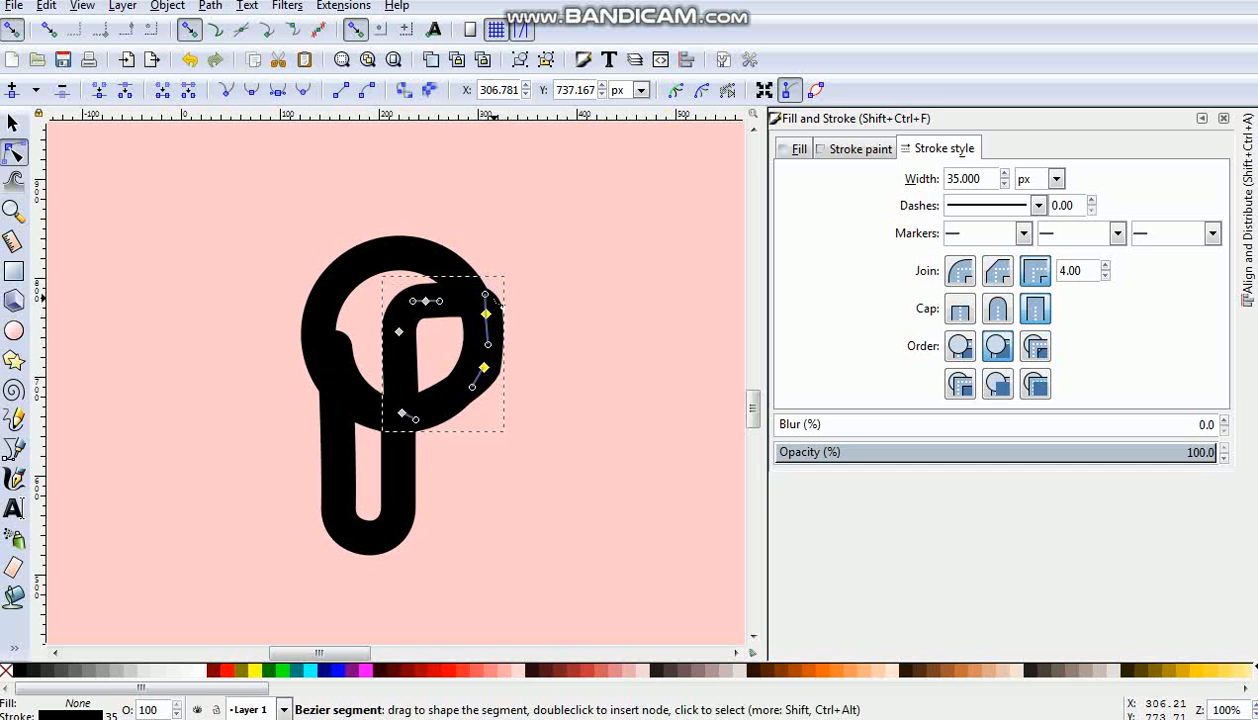
key("ctrl+z")
key("ctrl+z")
key("ctrl+z")
key("ctrl+z")
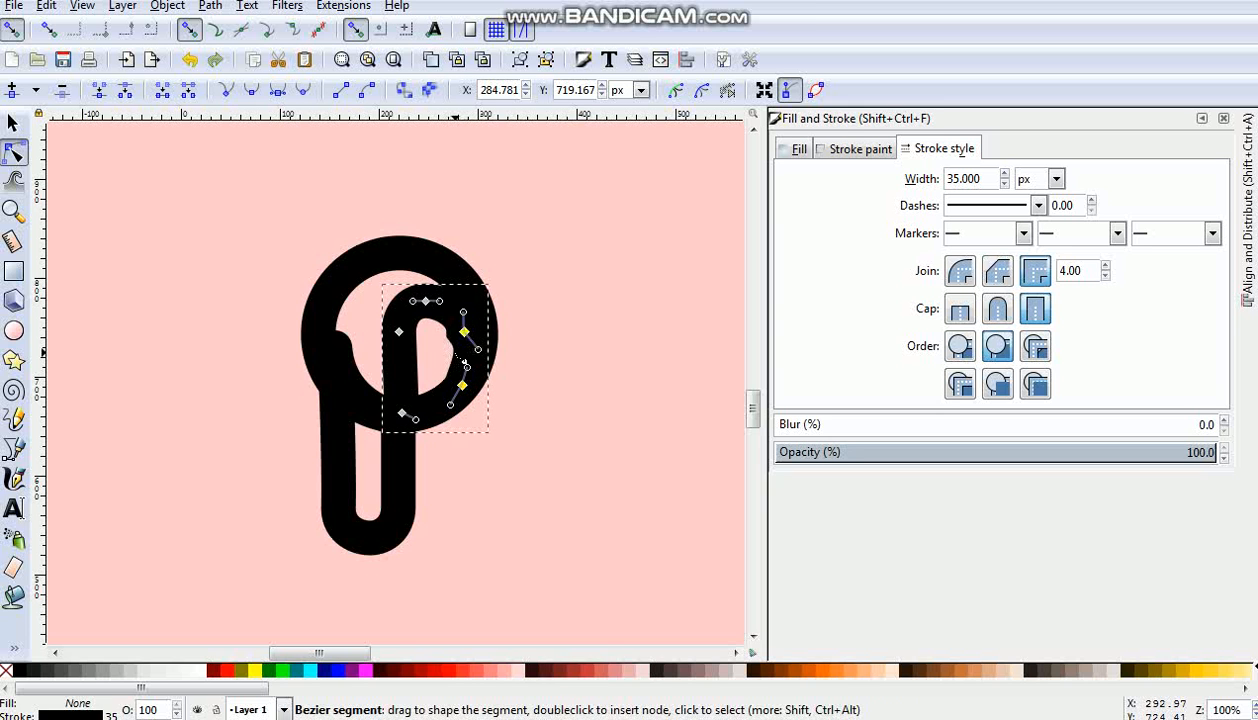
- Delete the upper arch's top node and bend the remaining top segment upward into a single taller curve
mouse_move(466, 316)
left_mouse_down()
mouse_move(462, 334)
mouse_move(460, 297)
left_mouse_up()
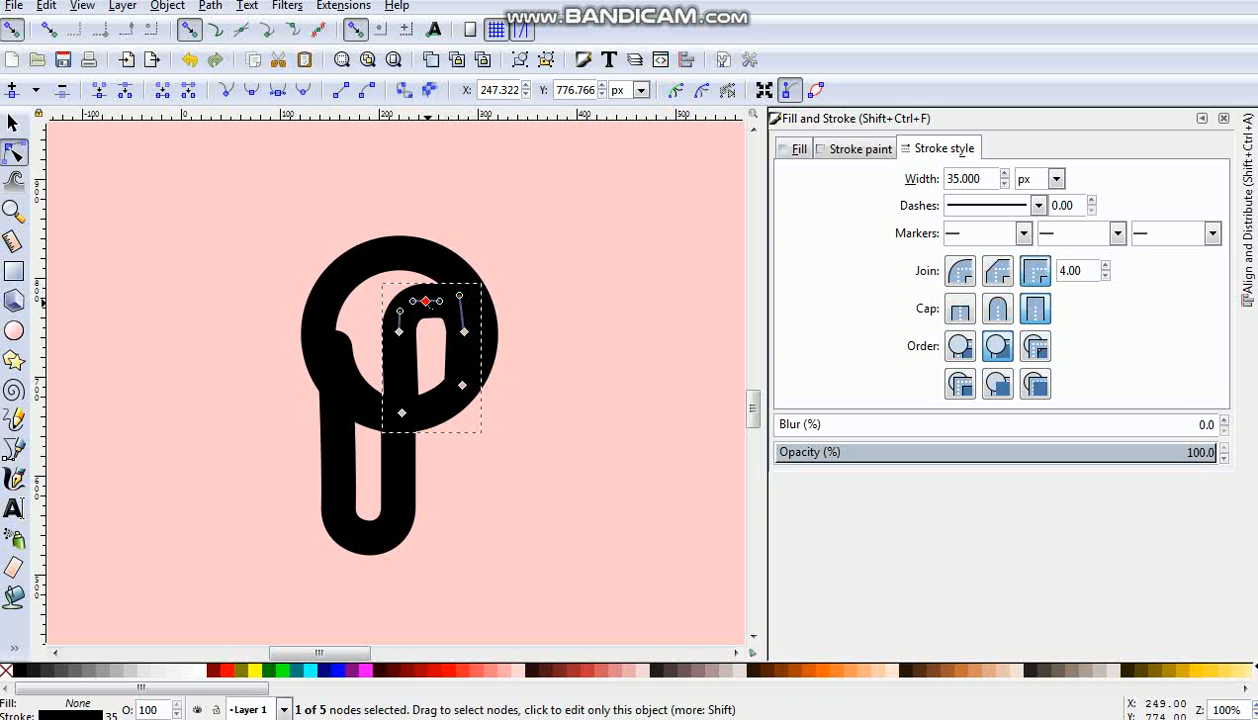
left_click(257, 280)
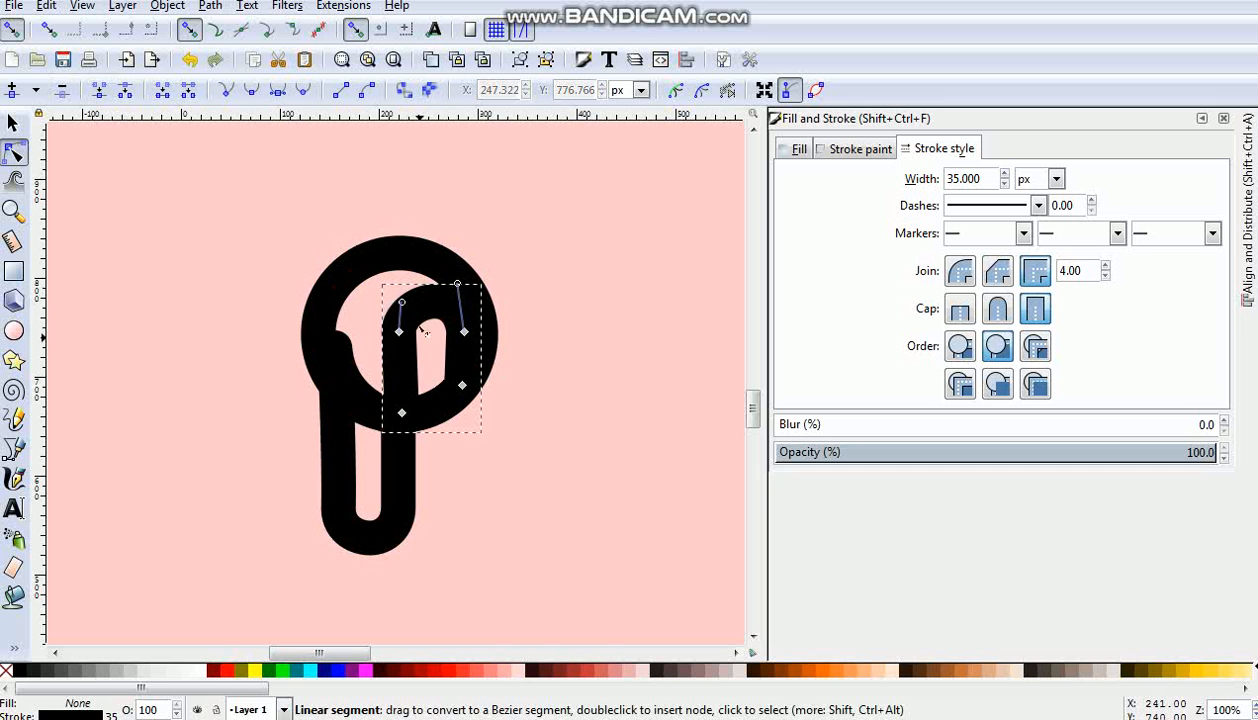
left_click_drag(420, 310, 426, 299)
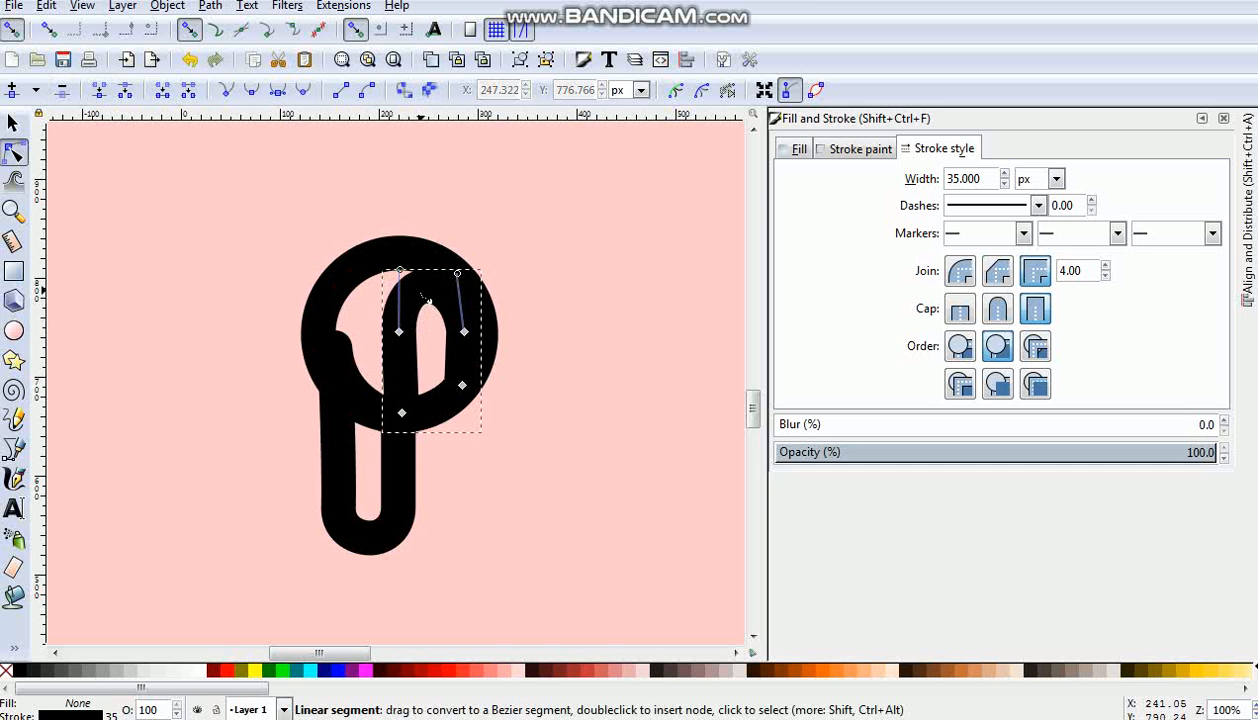
- Curve the upper arch's right side outward and shift its upper right node toward the ring's outer edge
mouse_move(457, 362)
left_mouse_down()
mouse_move(461, 393)
mouse_move(439, 412)
mouse_move(460, 375)
left_mouse_up()
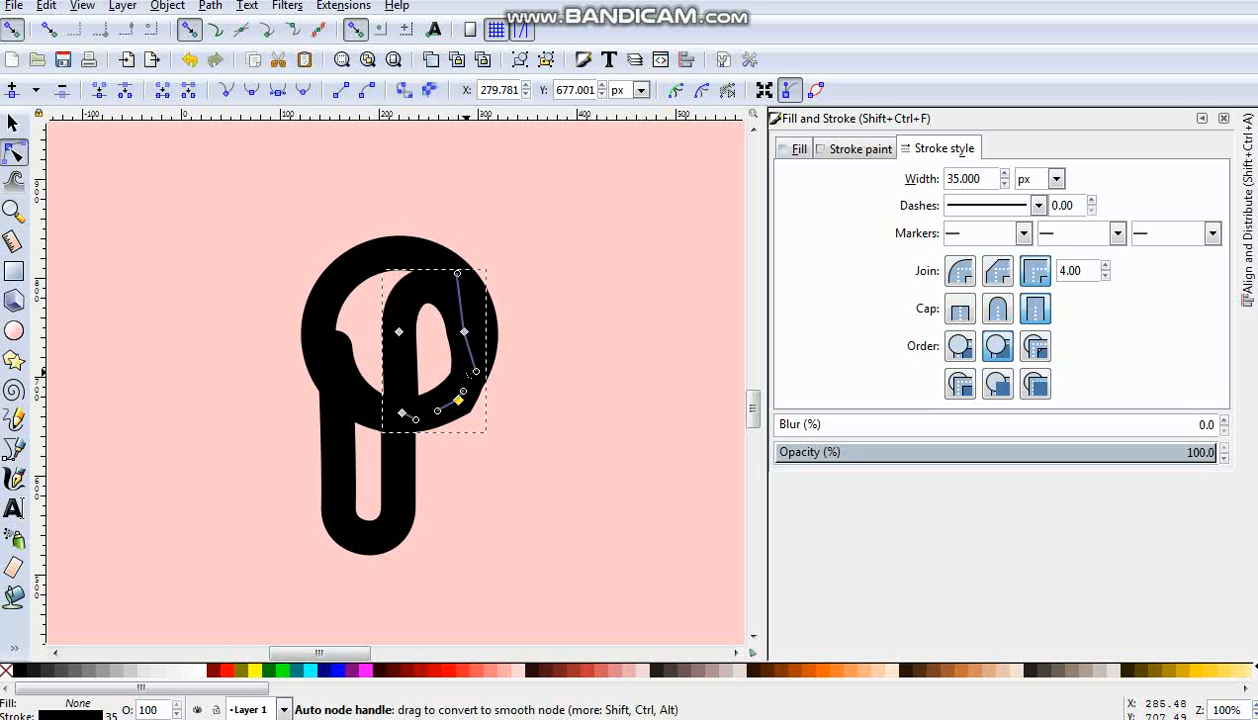
key("ctrl+z")
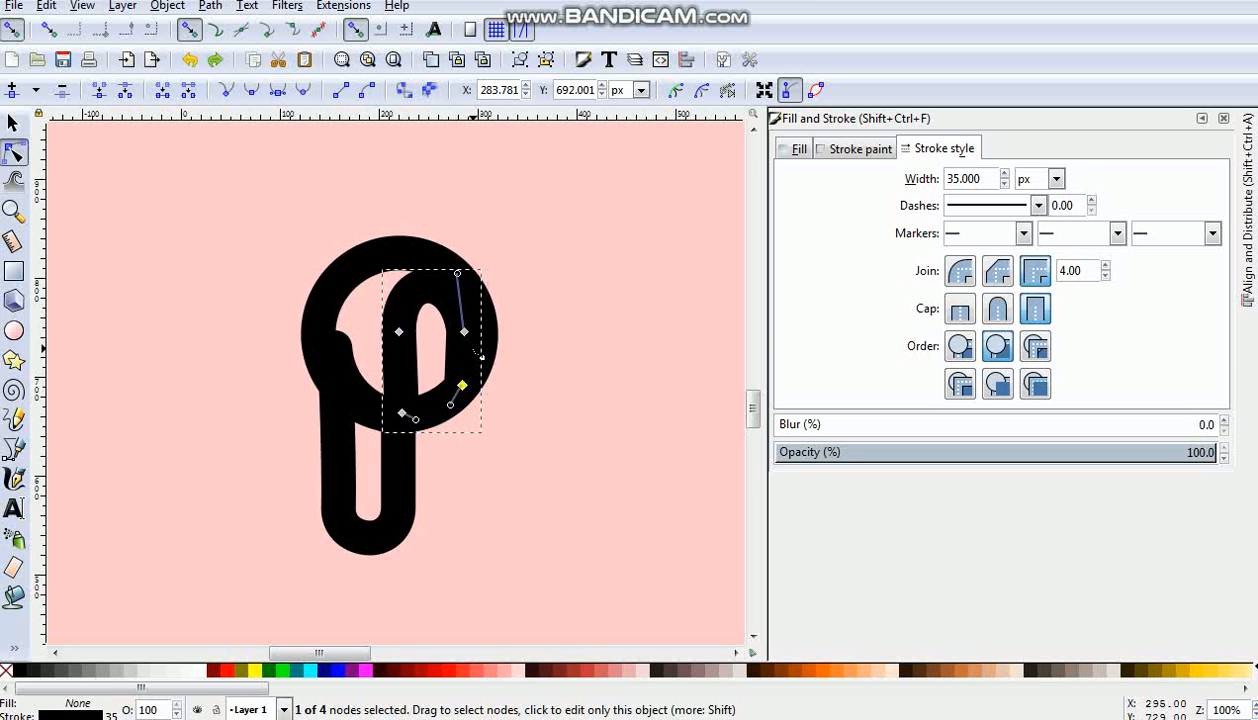
key("ctrl+shift+z")
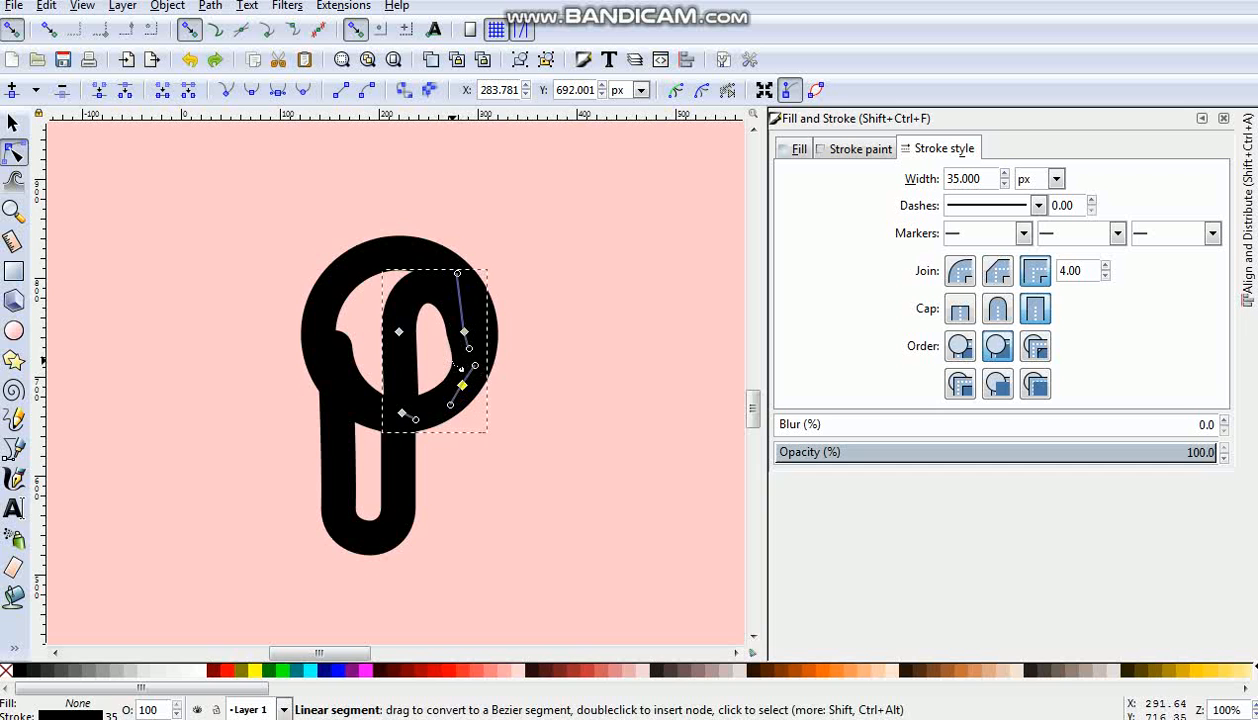
mouse_move(465, 332)
left_mouse_down()
mouse_move(479, 329)
mouse_move(469, 377)
mouse_move(486, 357)
left_mouse_up()
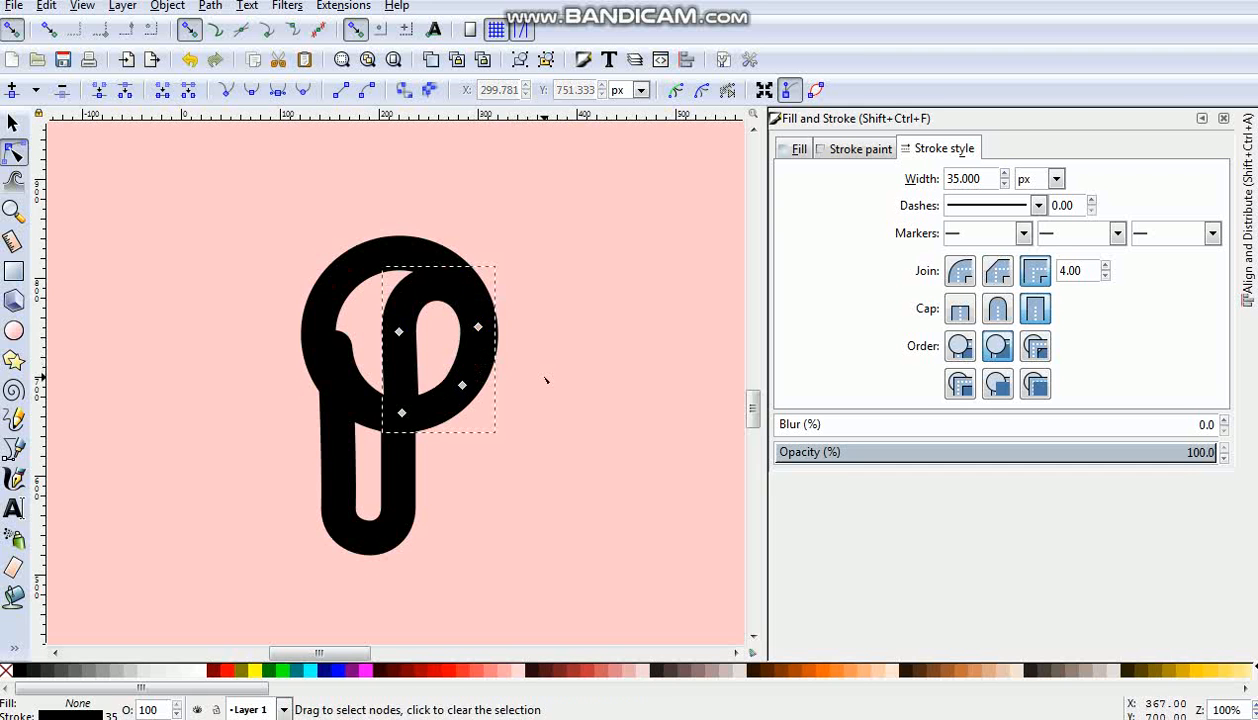
left_click(545, 376)
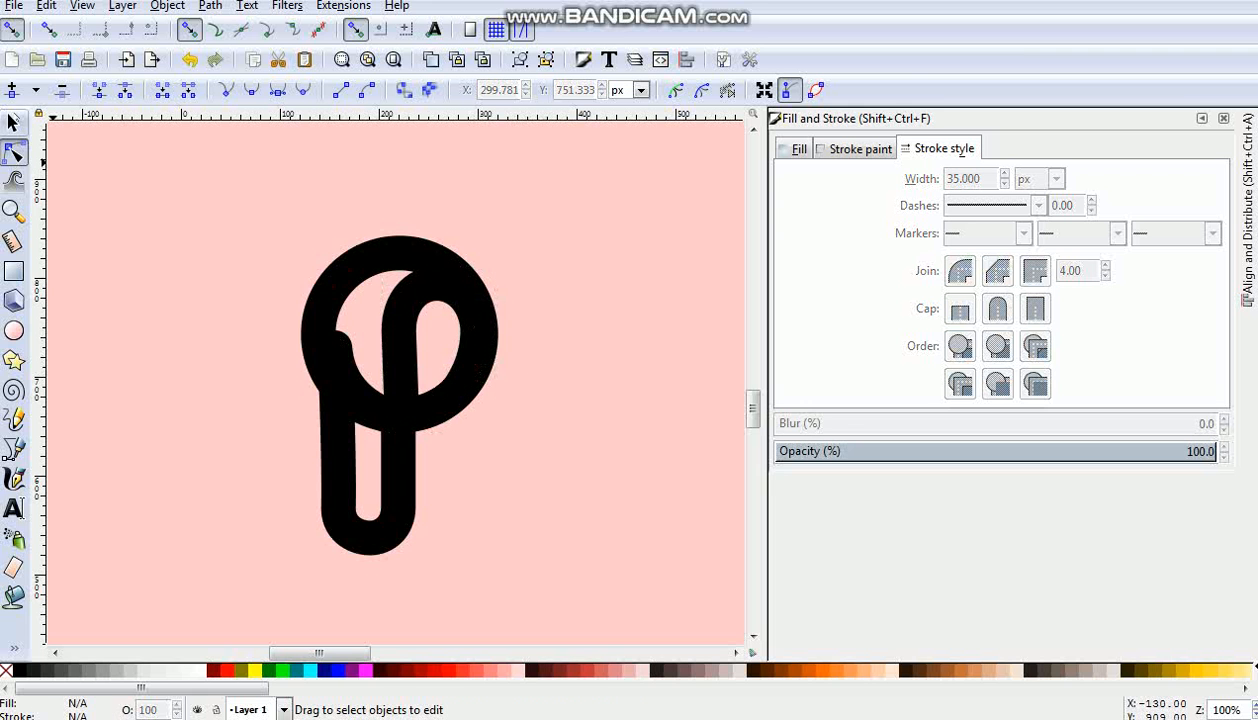
- Apply the existing pink-to-orange linear gradient 847 to the ring's stroke
key("s")
left_click(350, 275)
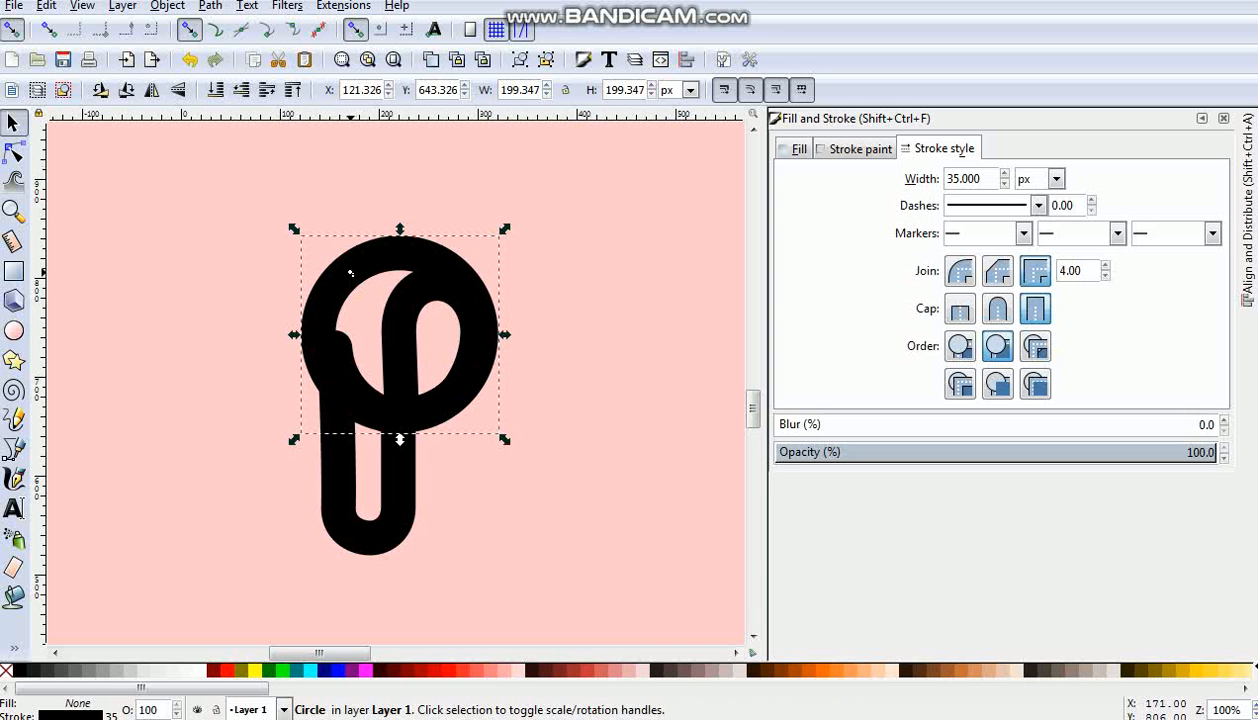
key("g")
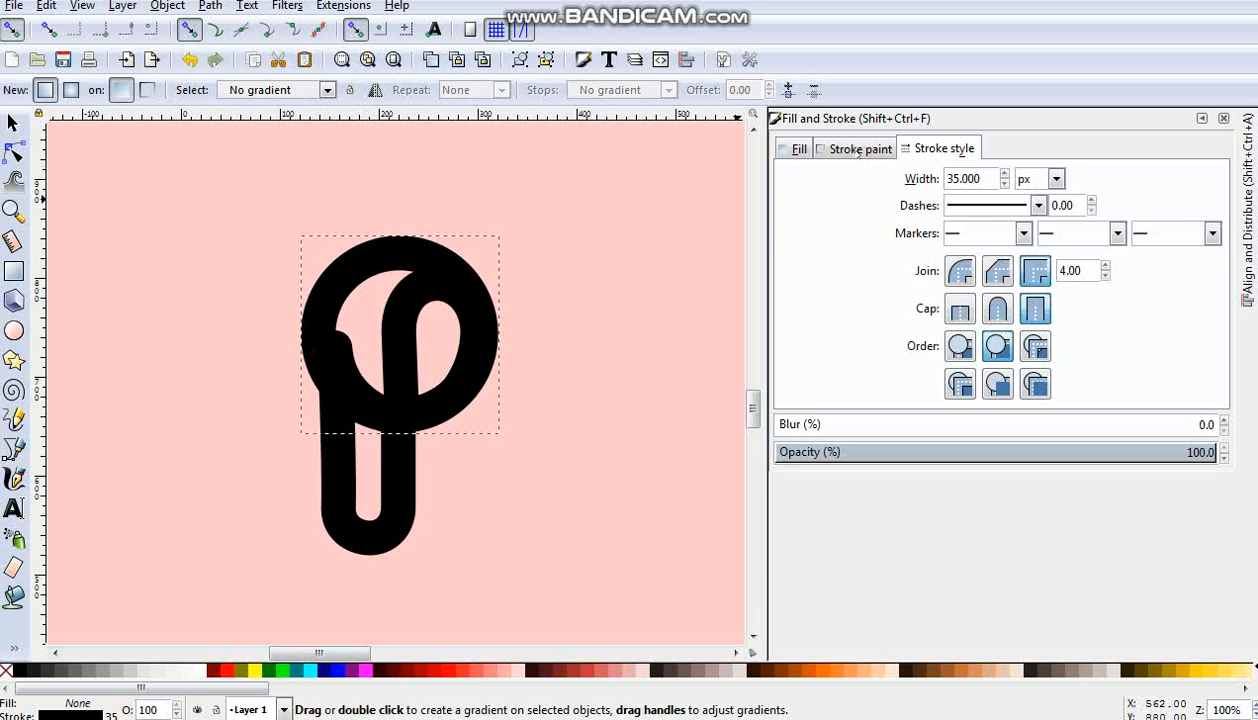
left_click(858, 149)
left_click(855, 181)
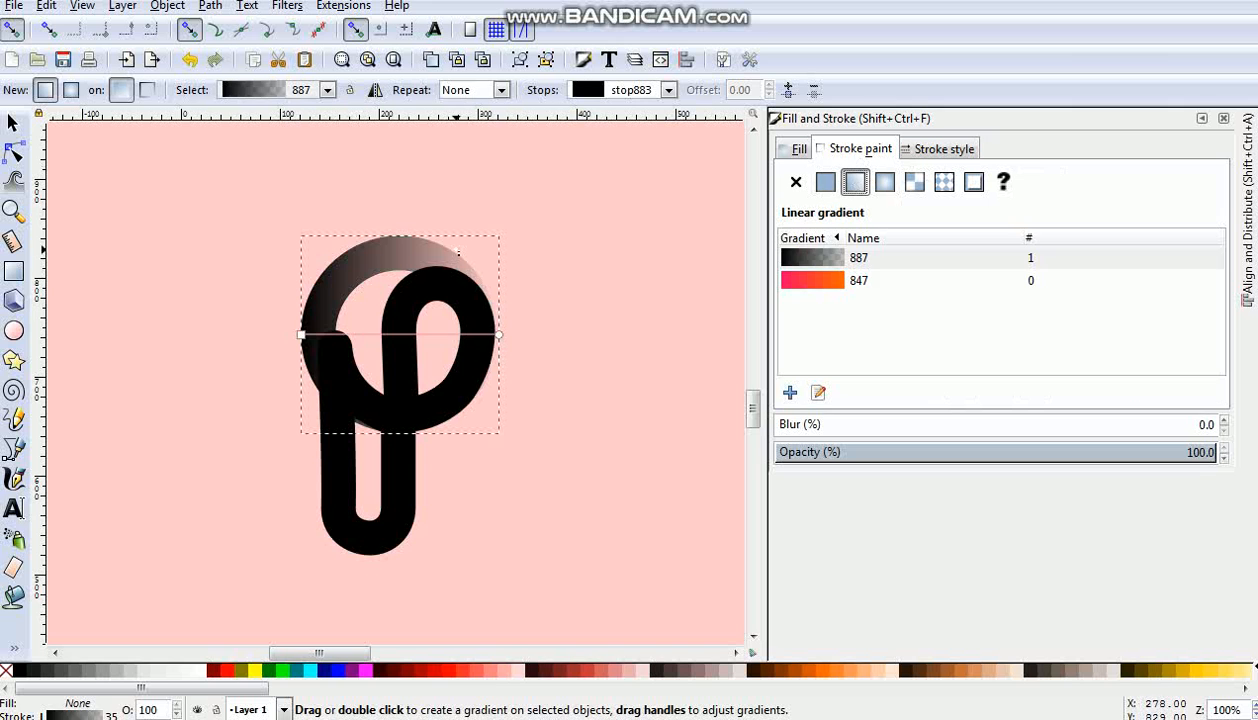
left_click(809, 282)
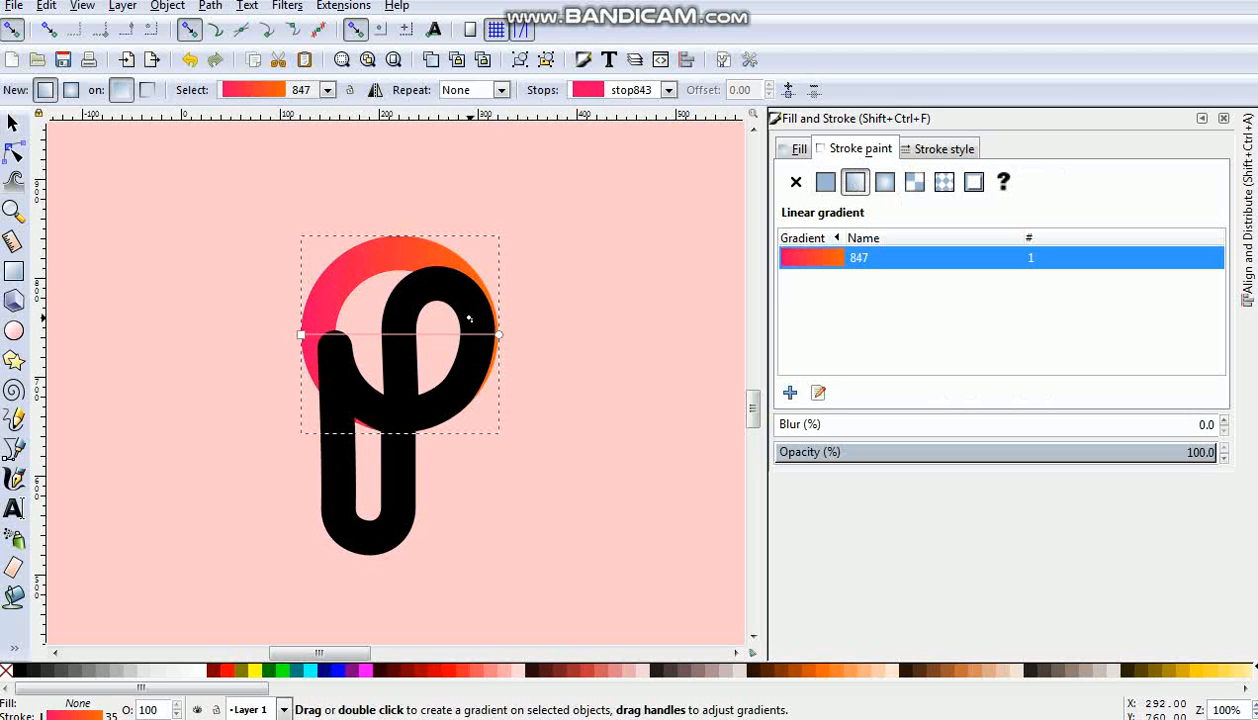
- Select the upper and lower black arch paths together and merge them into one path with Union
left_click(467, 316)
key("shift")
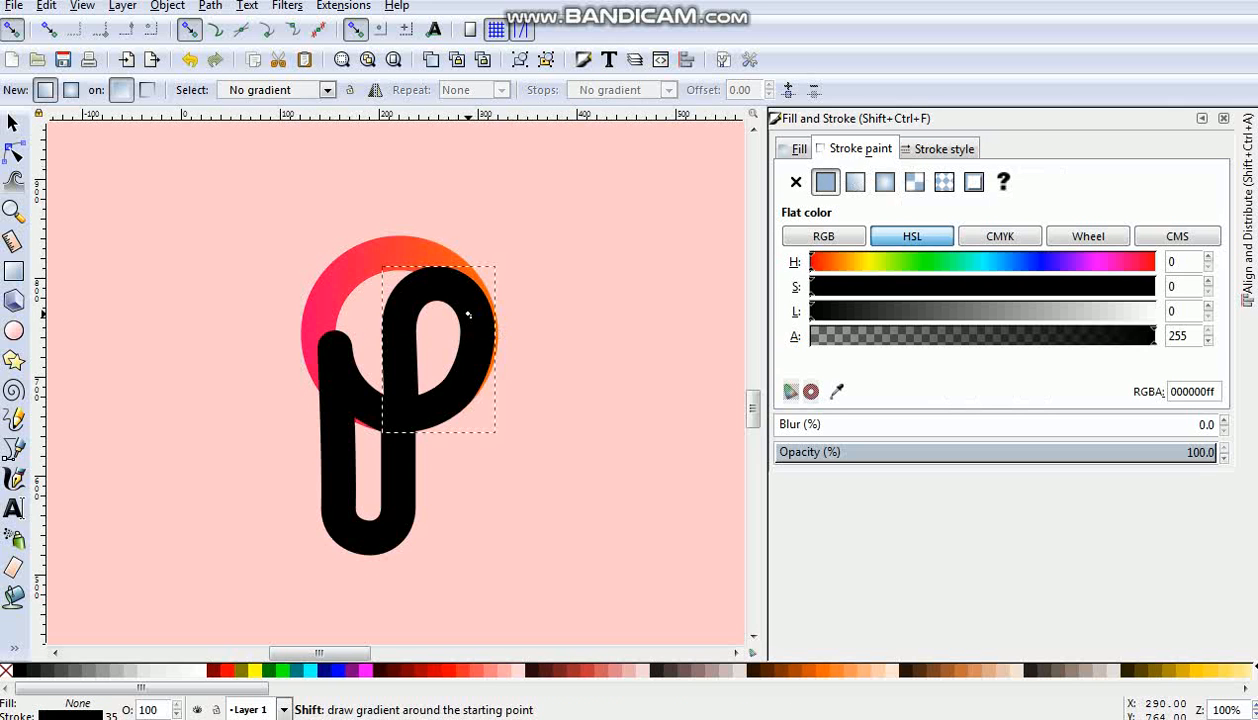
left_click(360, 341, "shift")
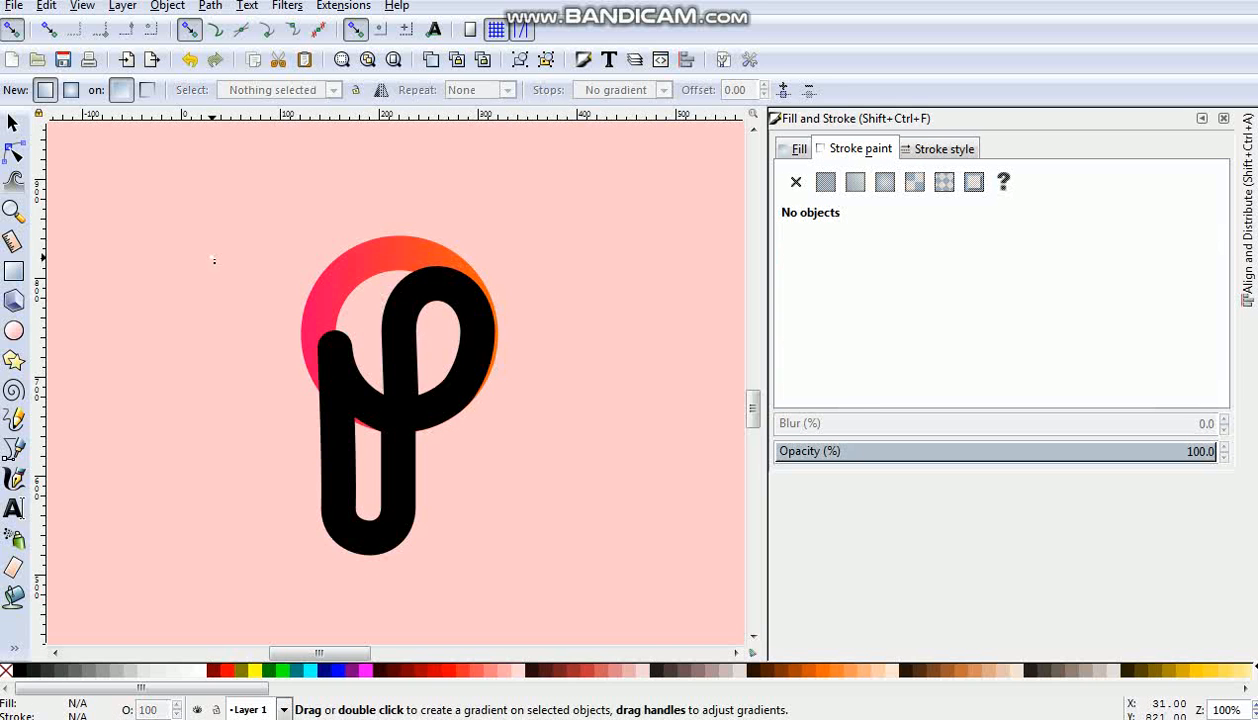
left_click(13, 122)
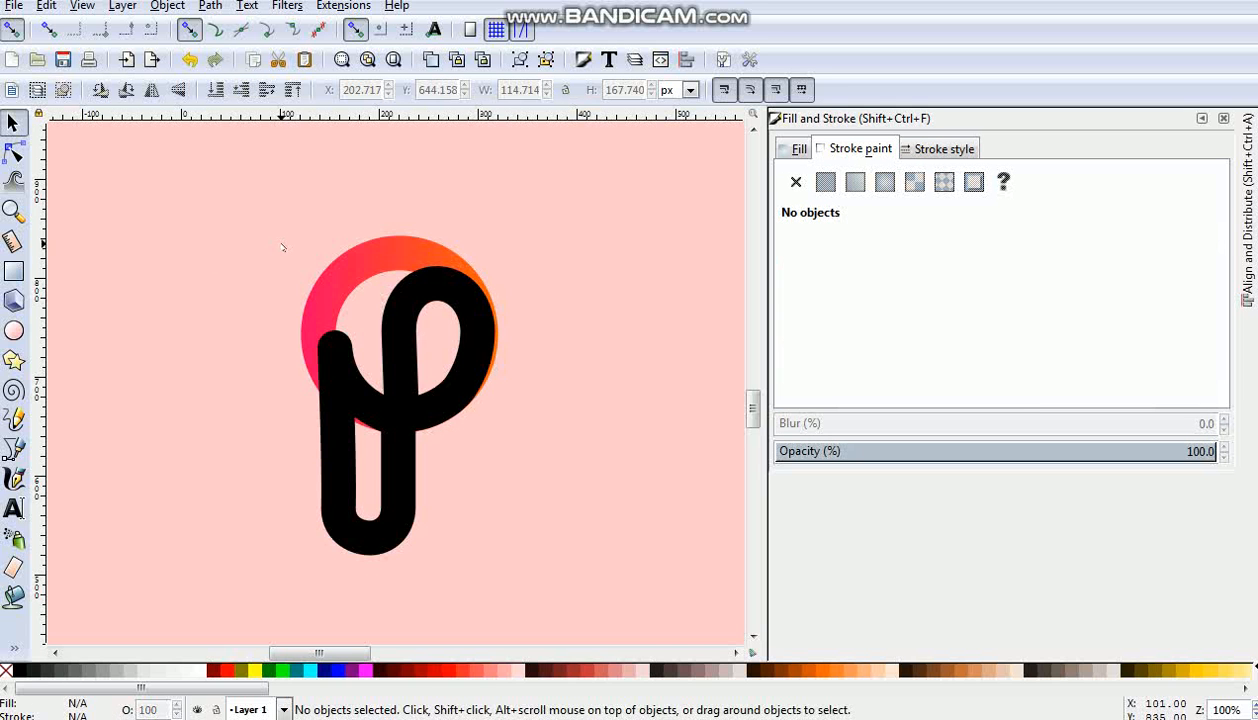
left_click(405, 297)
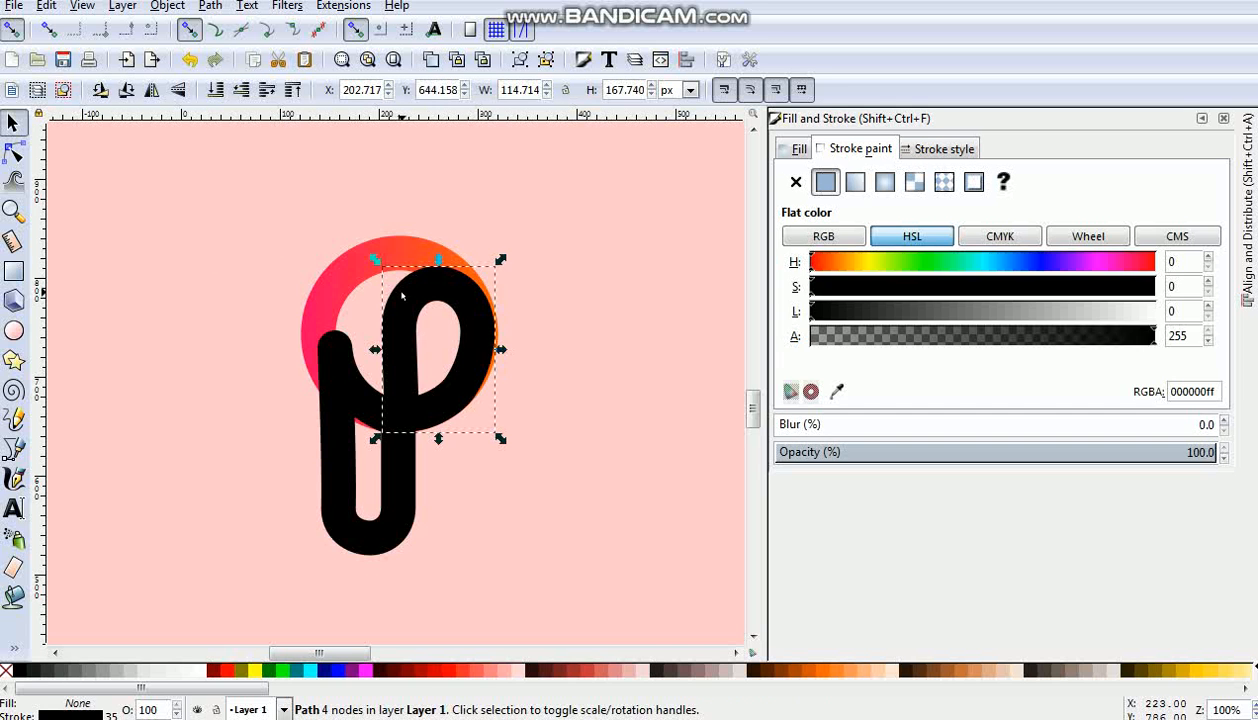
left_click(331, 384, "shift")
left_click(210, 6)
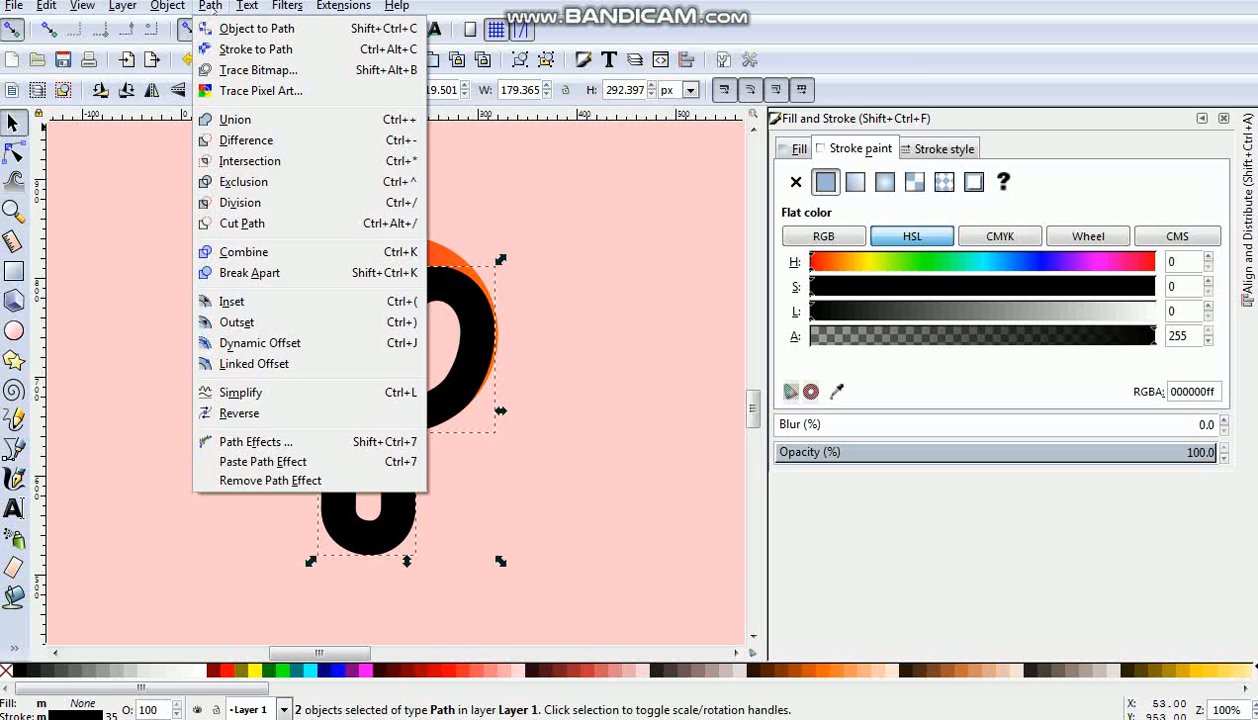
left_click(235, 119)
left_click(202, 328)
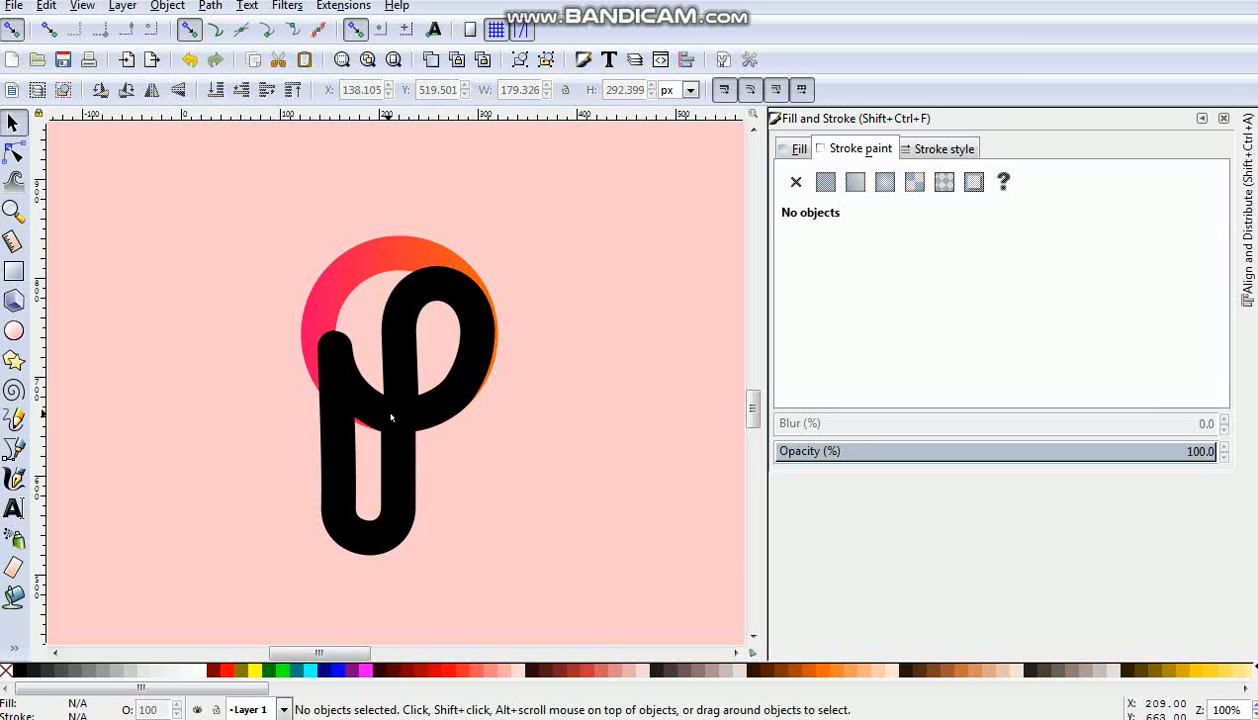
- Apply the existing pink-to-orange linear gradient 847 to the merged arch path's stroke
left_click(403, 420)
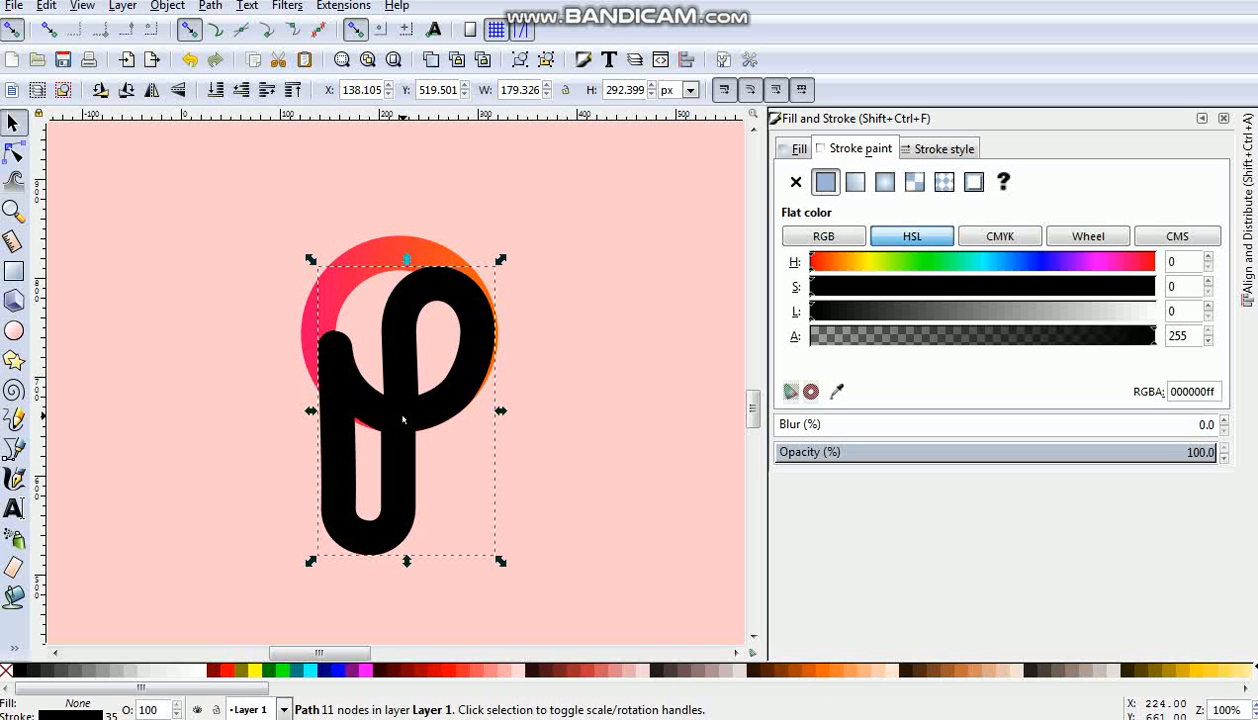
key("g")
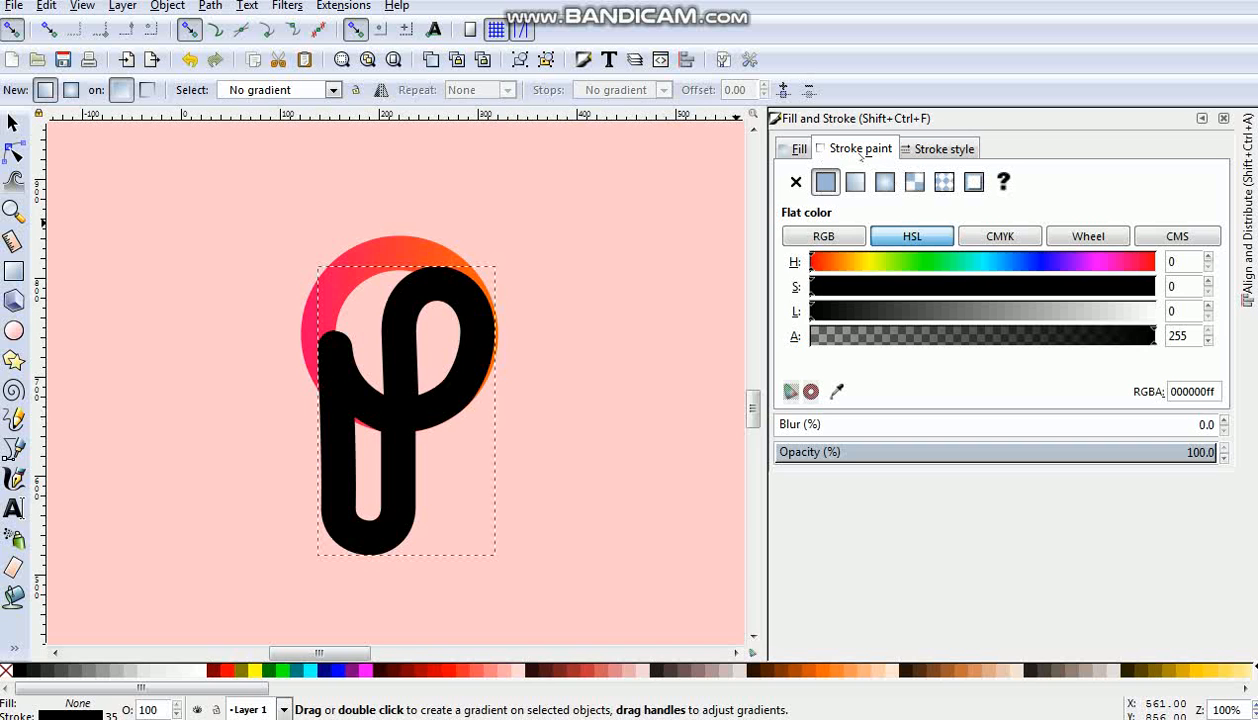
left_click(855, 182)
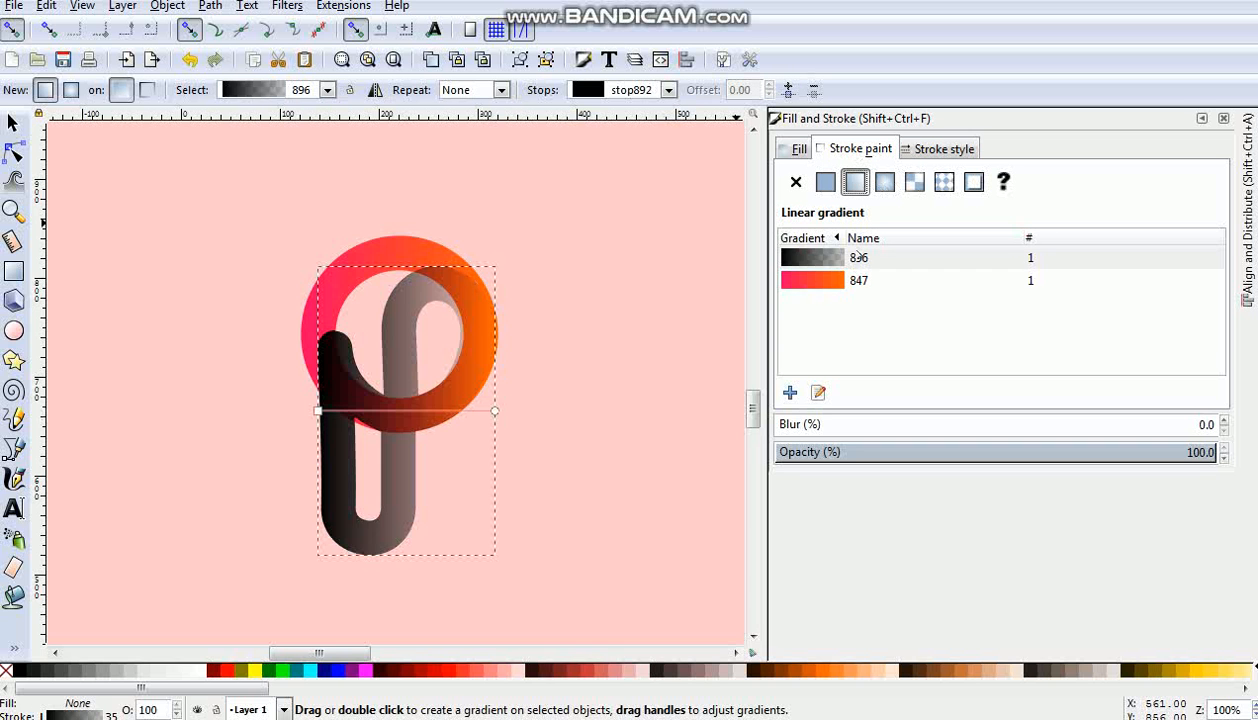
left_click(814, 286)
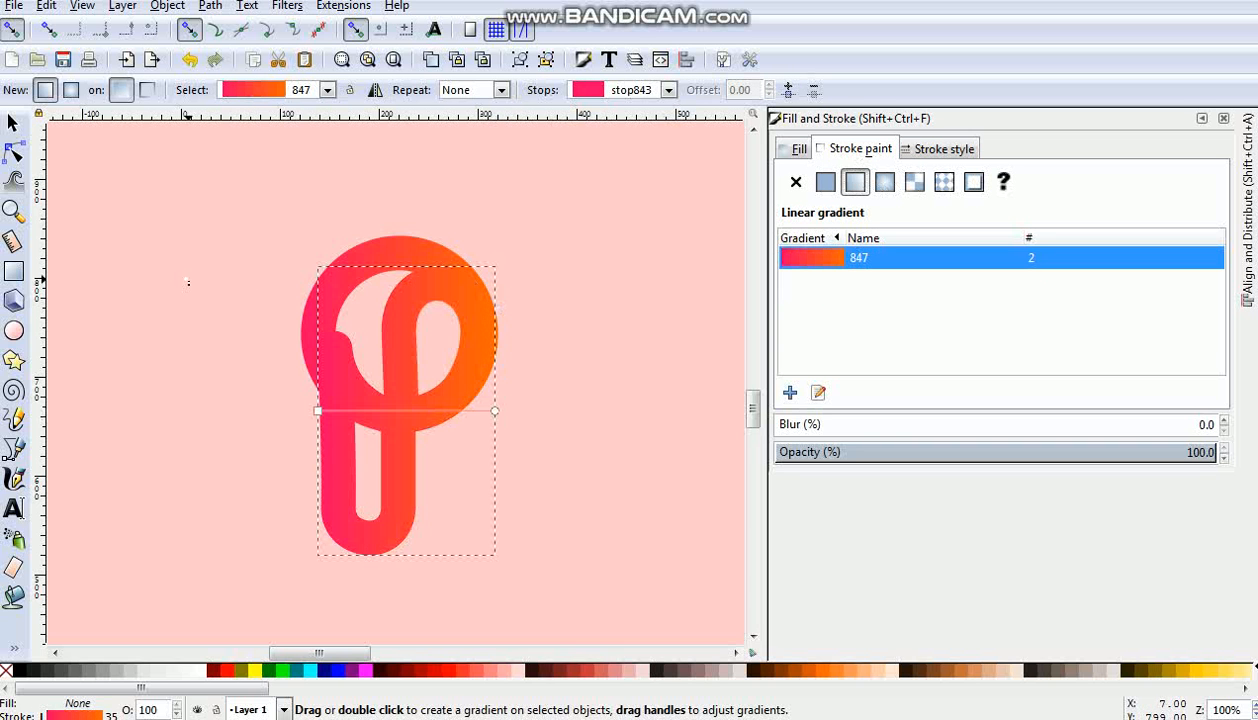
left_click(13, 123)
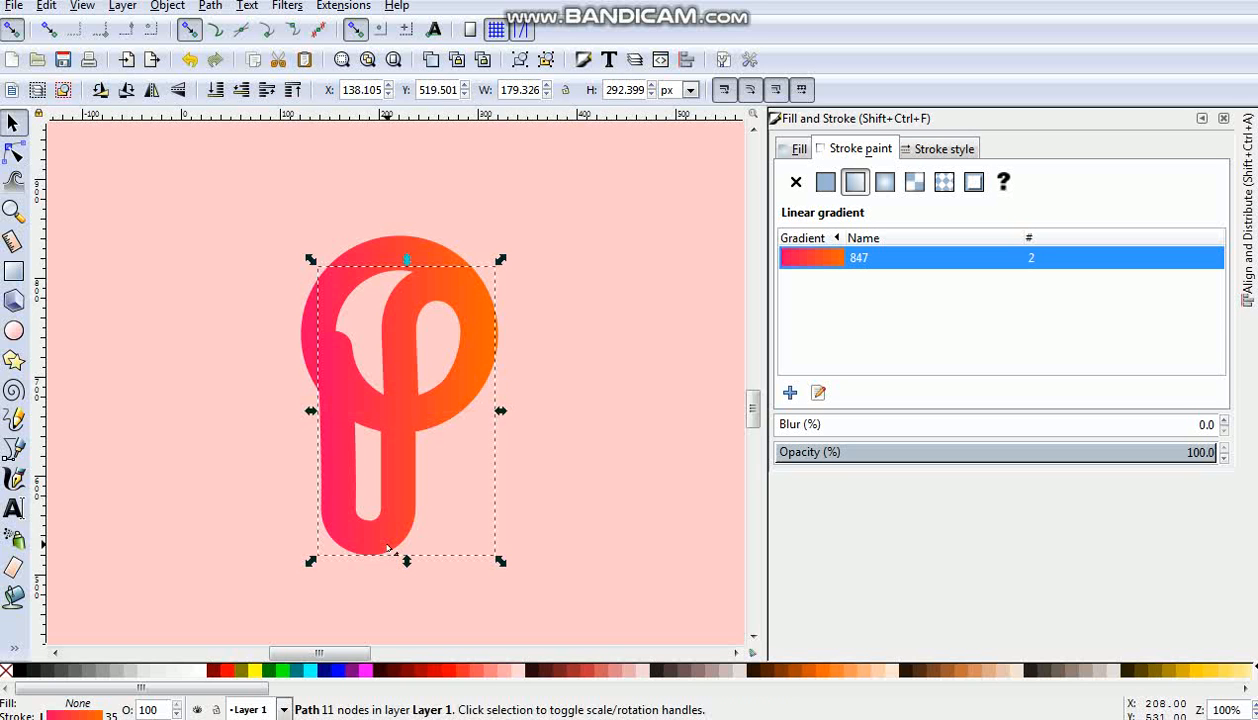
- Break the merged path apart and shorten the lower arch from its bottom edge to about 190 px tall
left_click(211, 6)
left_click(240, 270)
left_click(211, 303)
left_click(337, 511)
left_click_drag(368, 561, 368, 518)
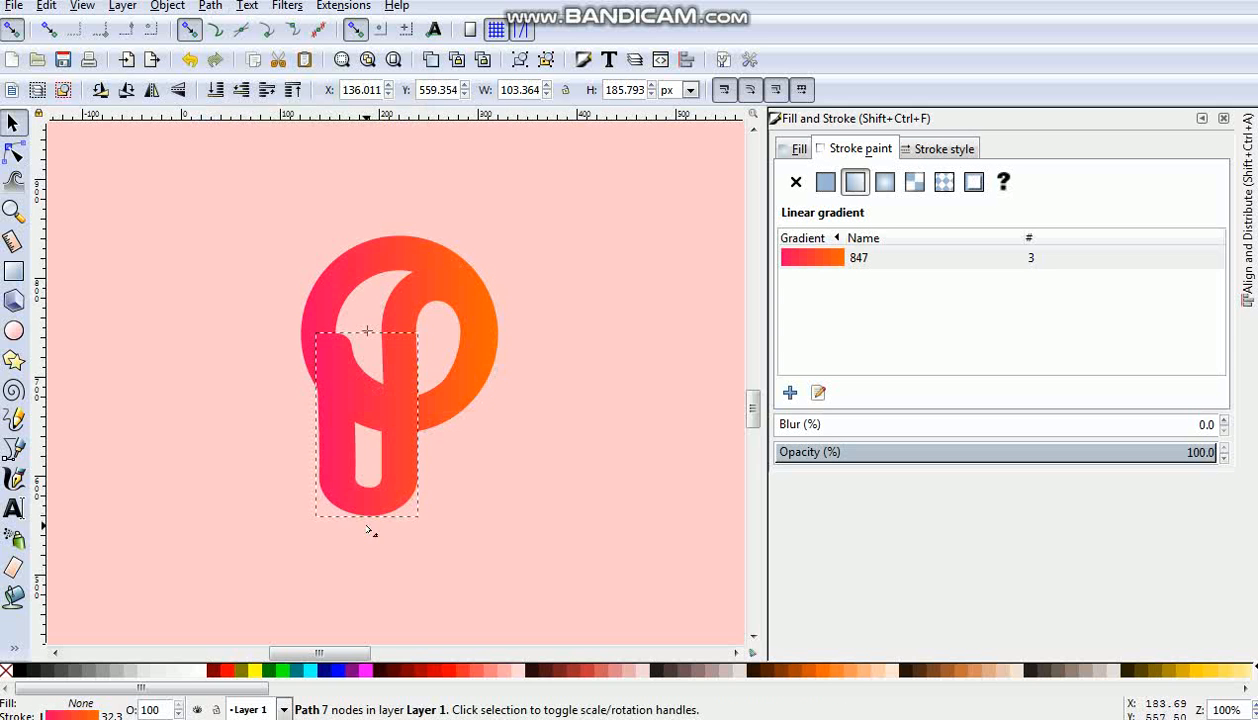
mouse_move(367, 523)
left_mouse_down()
mouse_move(368, 500)
mouse_move(366, 521)
left_mouse_up()
left_click(501, 499)
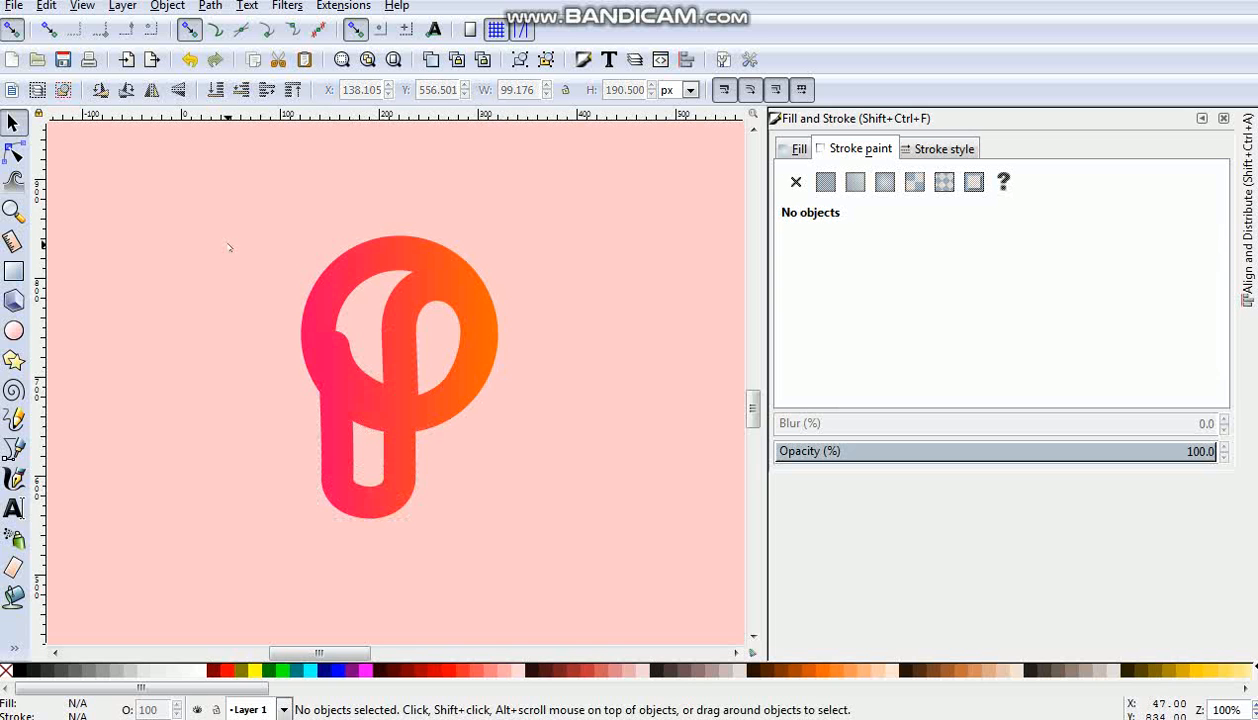
- Select both gradient arch paths without the ring and merge them again with Union
mouse_move(231, 246)
left_mouse_down()
mouse_move(452, 470)
mouse_move(526, 596)
left_mouse_up()
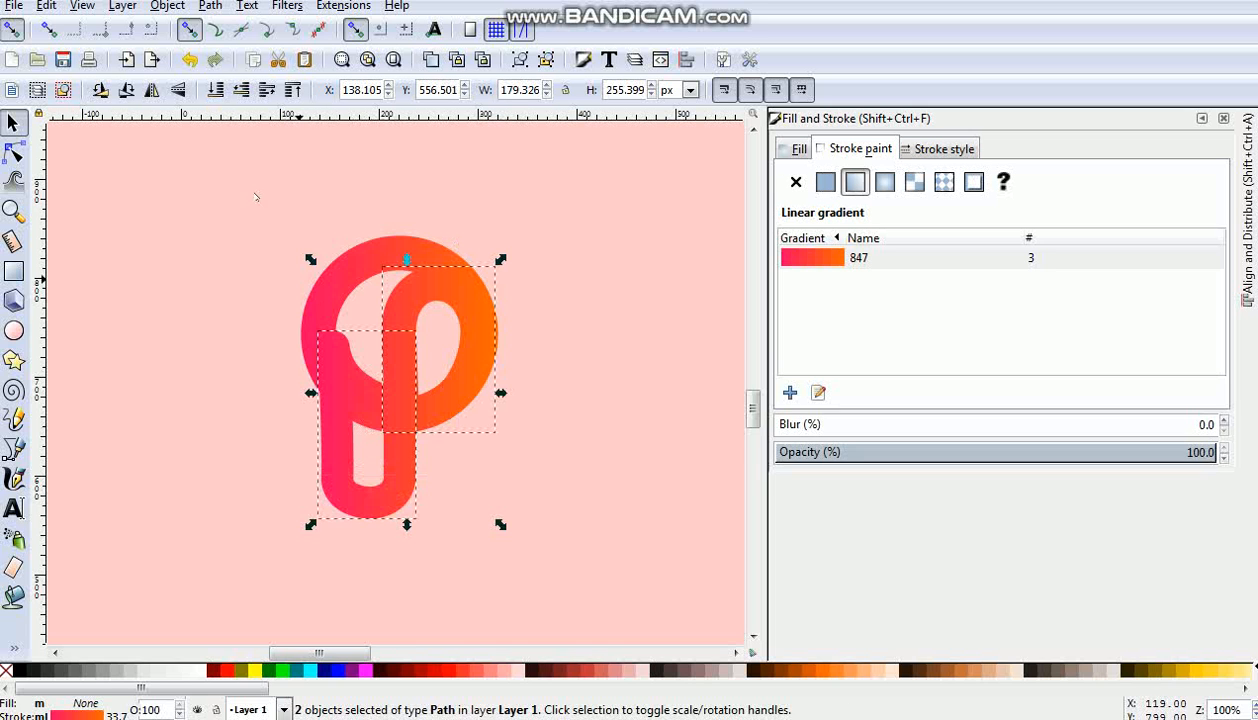
left_click(211, 6)
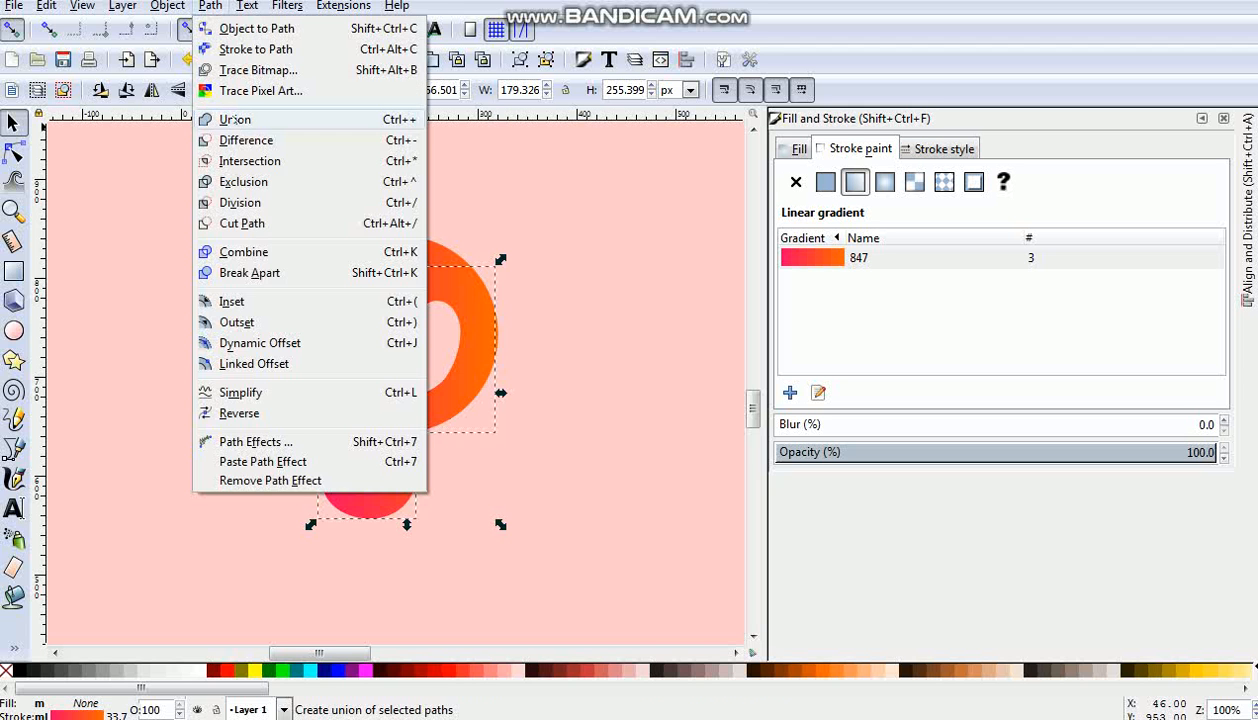
left_click(230, 118)
left_click(182, 305)
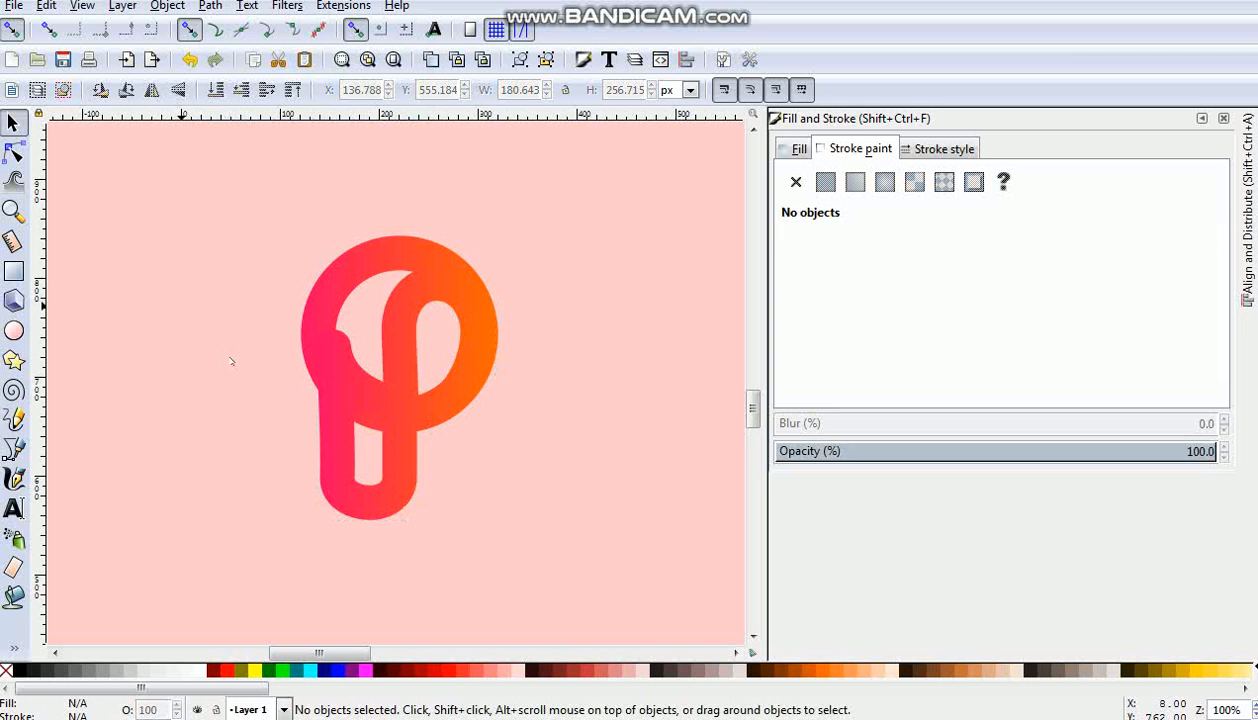
- Duplicate the merged arch path, give the copy a black stroke, and lower it one level behind the gradient path
left_click(430, 280)
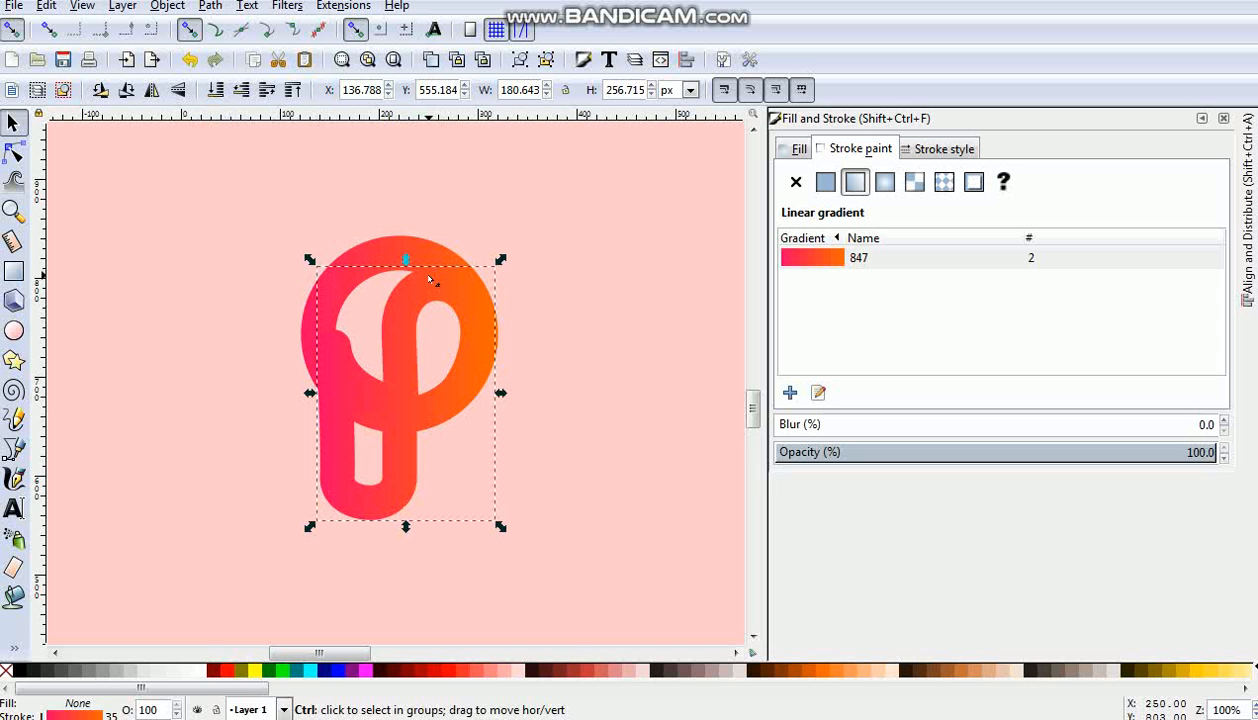
key("ctrl+d")
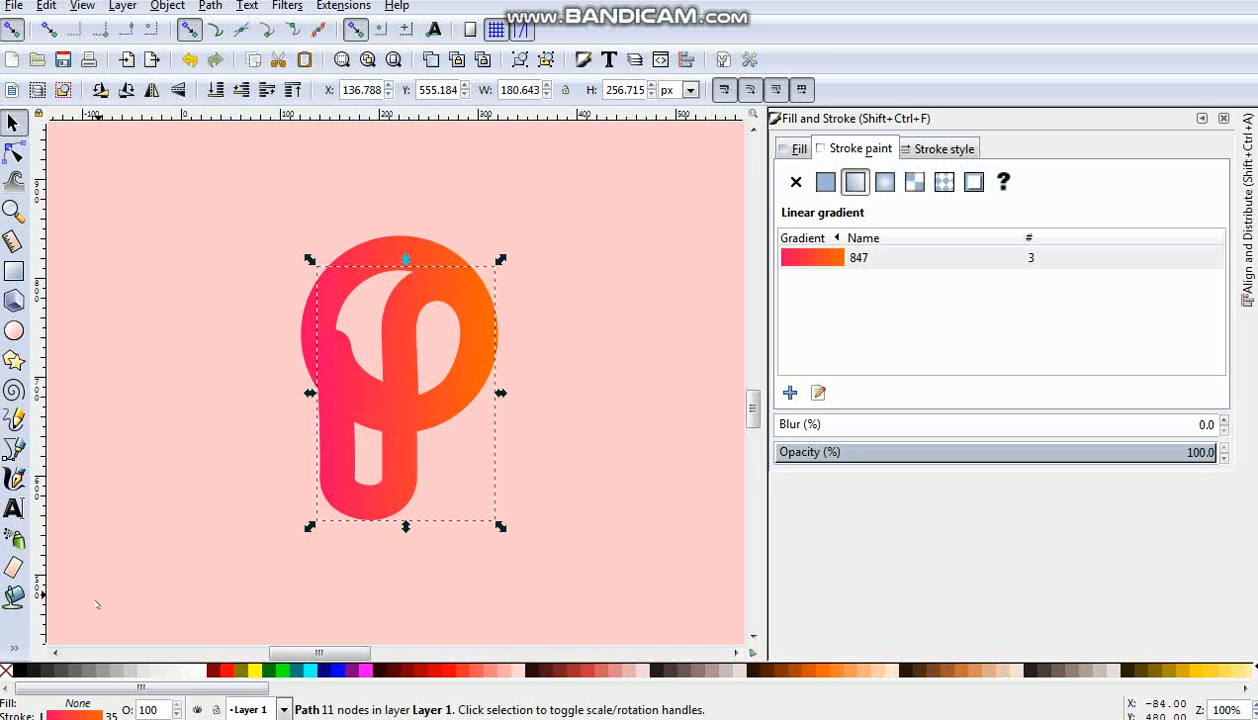
left_click(22, 669, "shift")
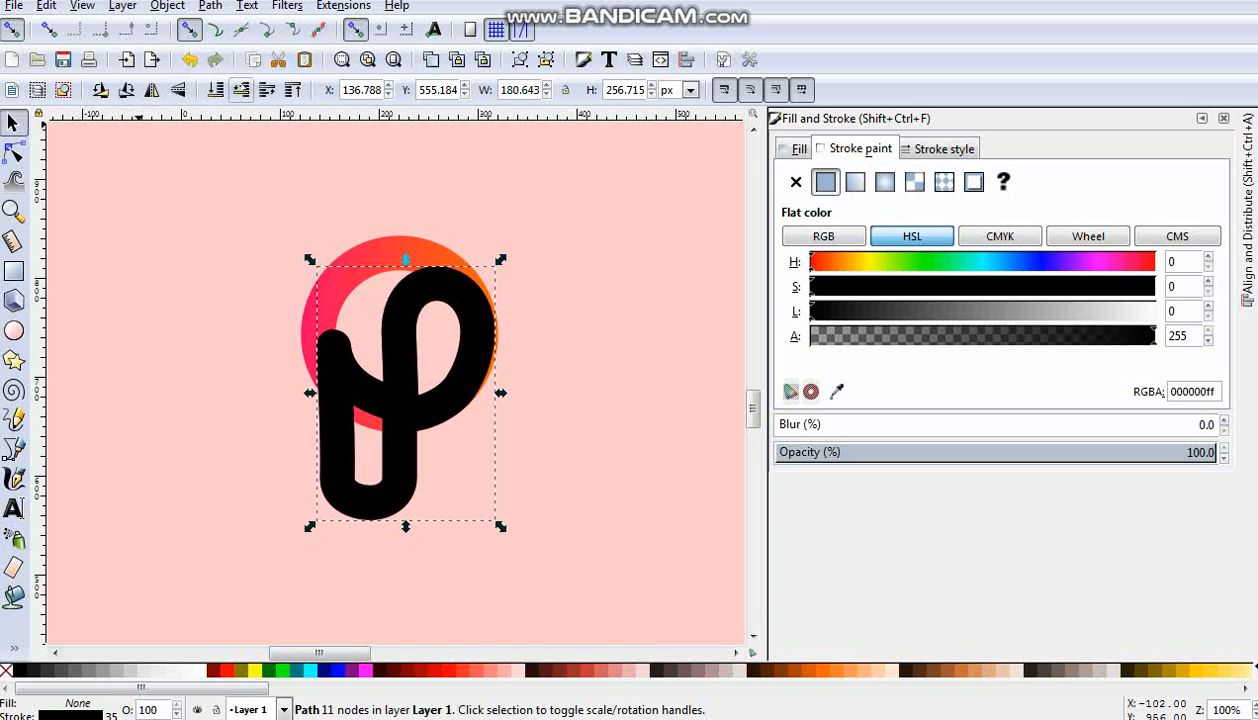
left_click(241, 89)
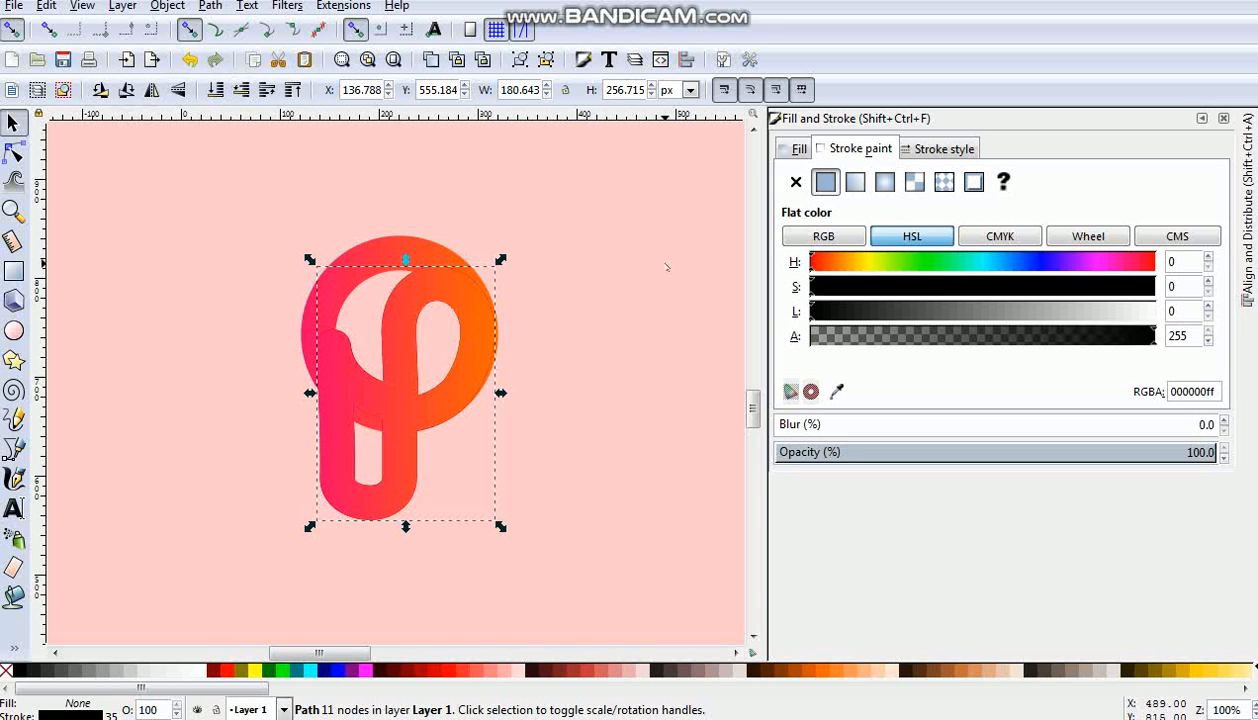
- Blur the black copy behind the gradient path to 4.0% as a soft shadow
left_click_drag(791, 424, 802, 424)
left_click(560, 432)
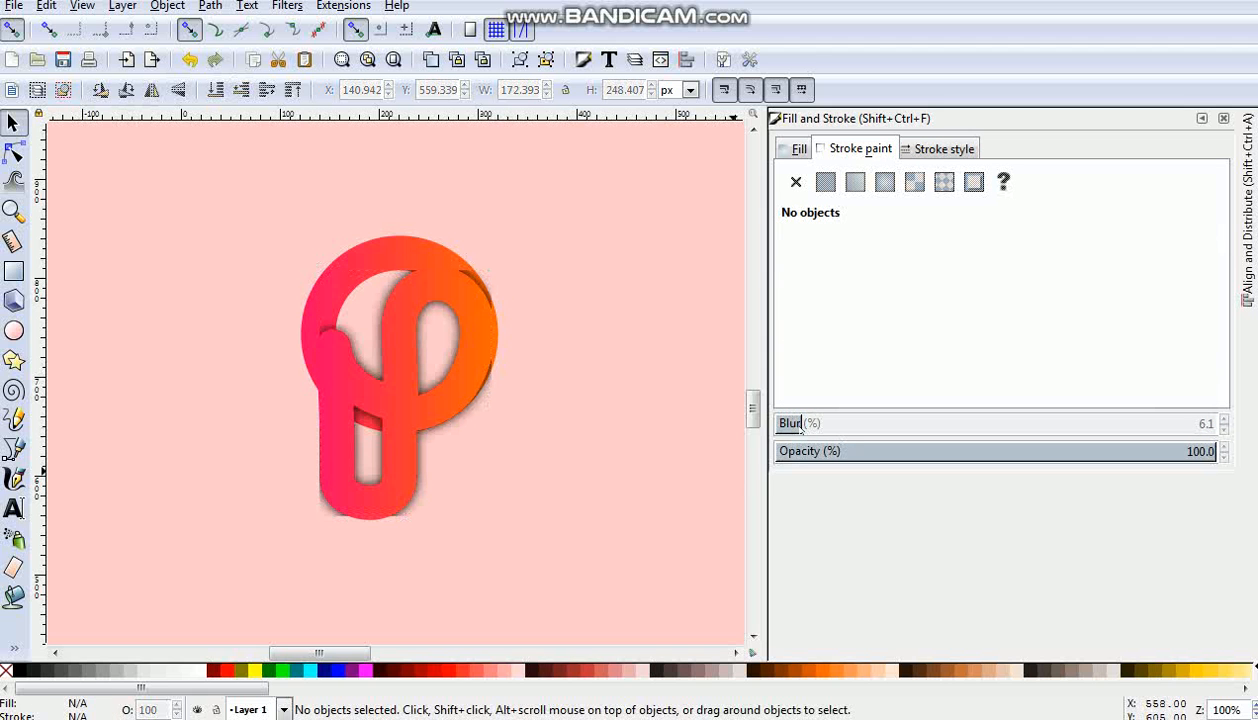
left_click(364, 414)
left_click(400, 403, "alt")
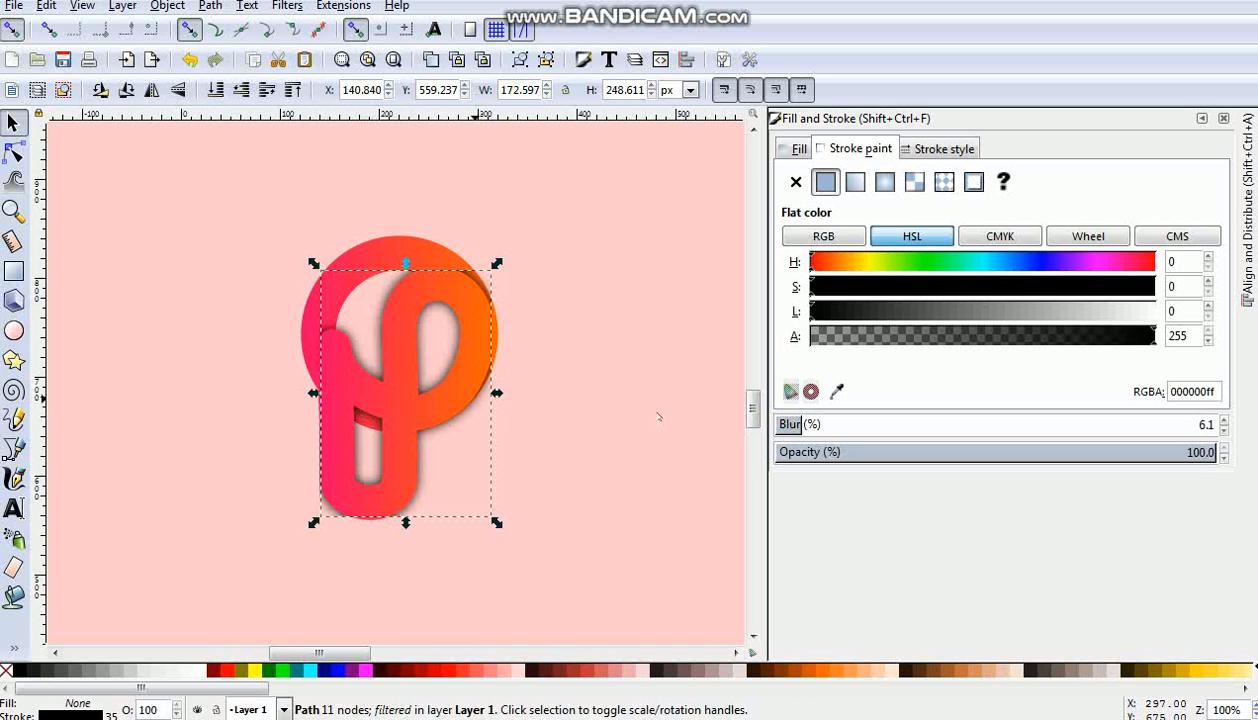
left_click(793, 424)
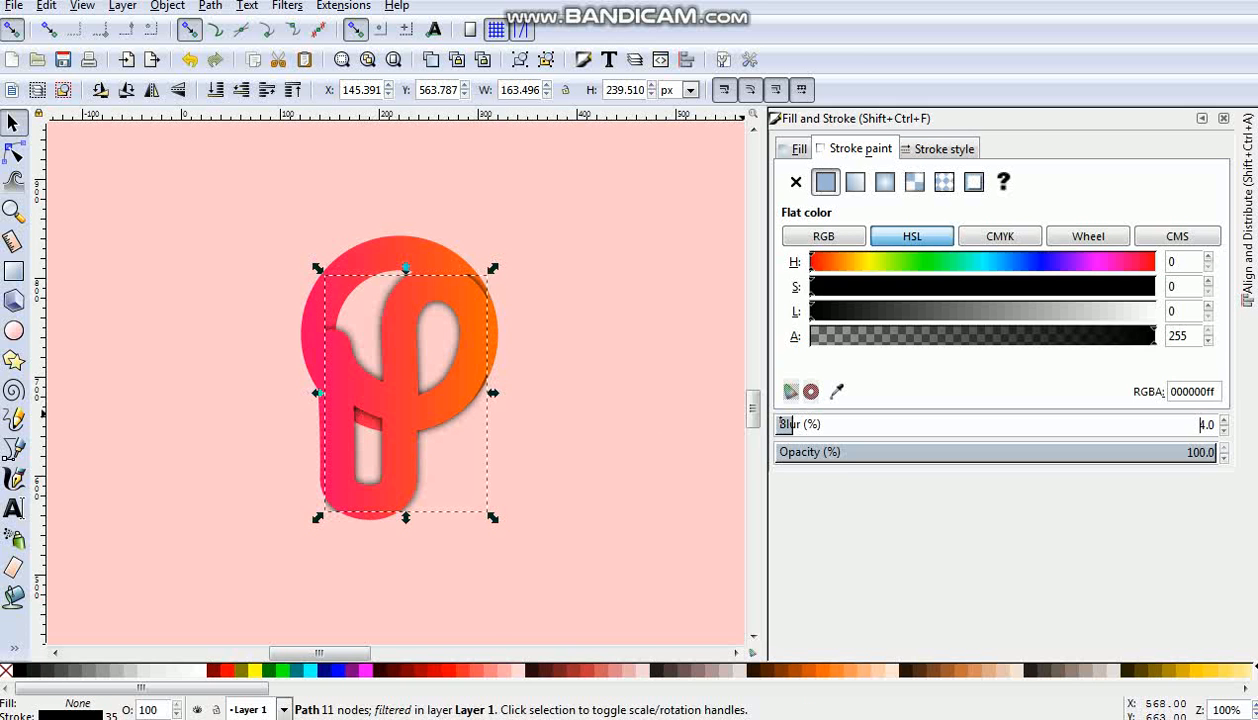
left_click(654, 407)
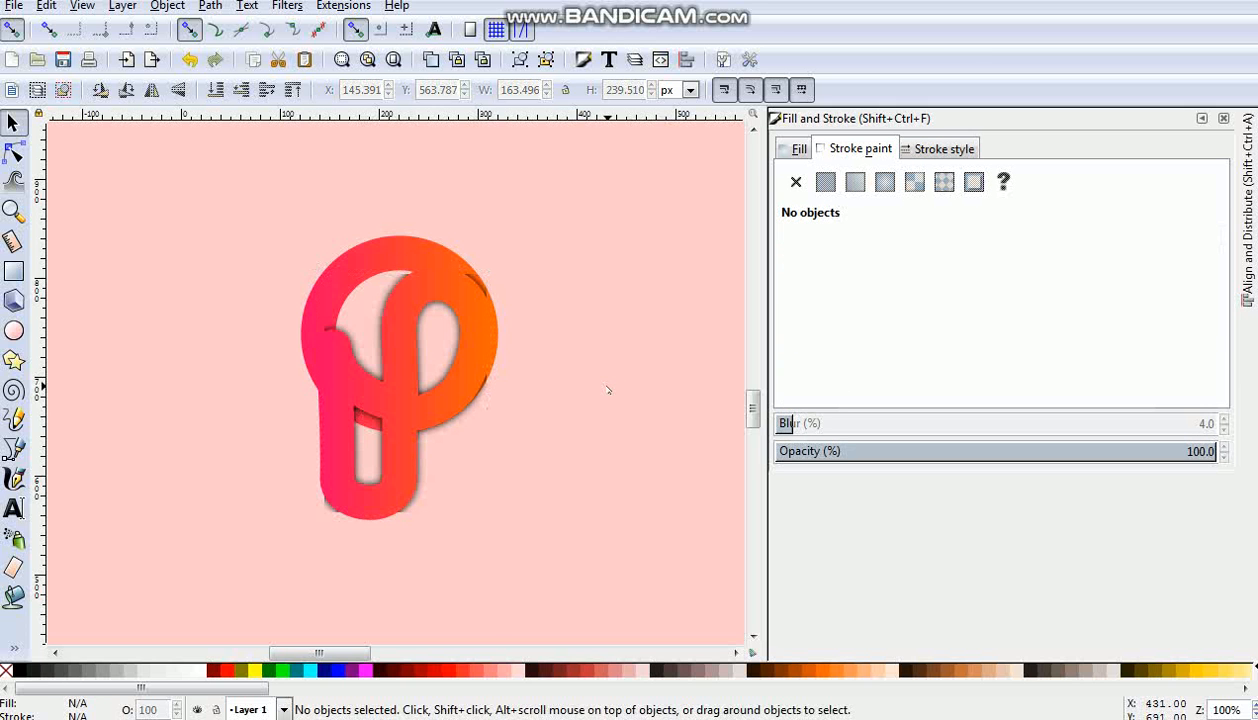
- Try to move the ring slightly upward behind the arches, and undo the move
key("minus")
key("minus")
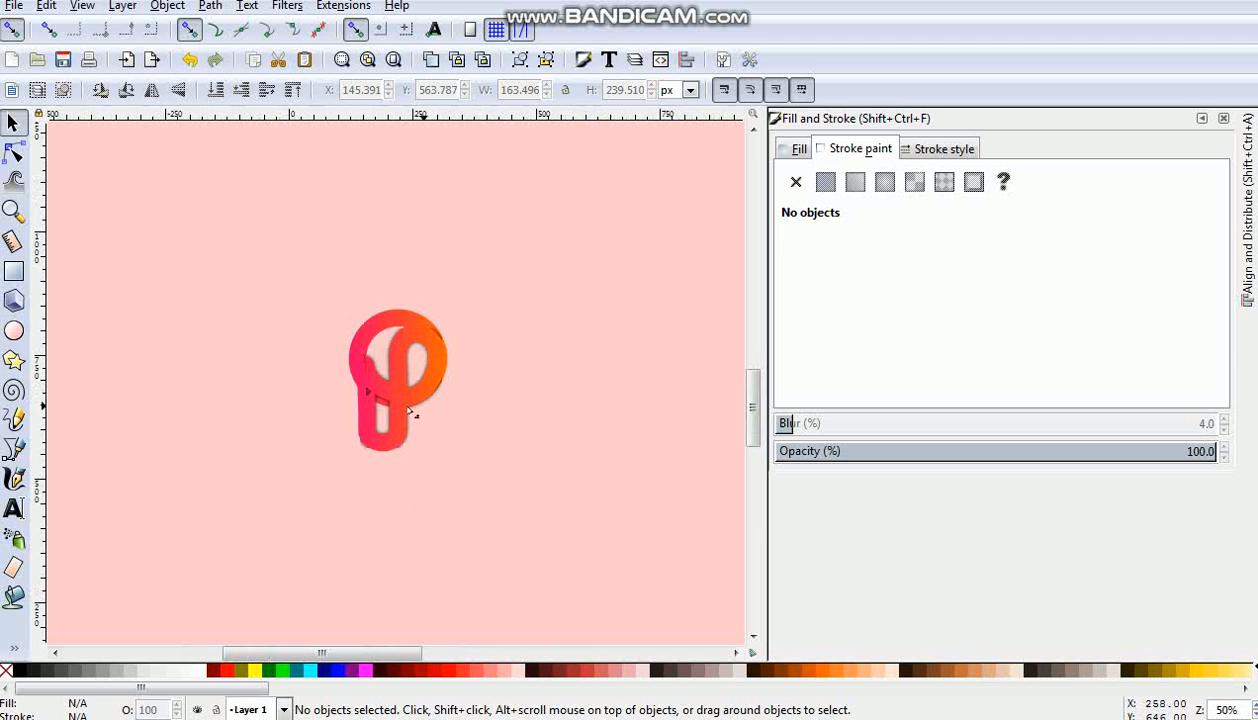
key("plus")
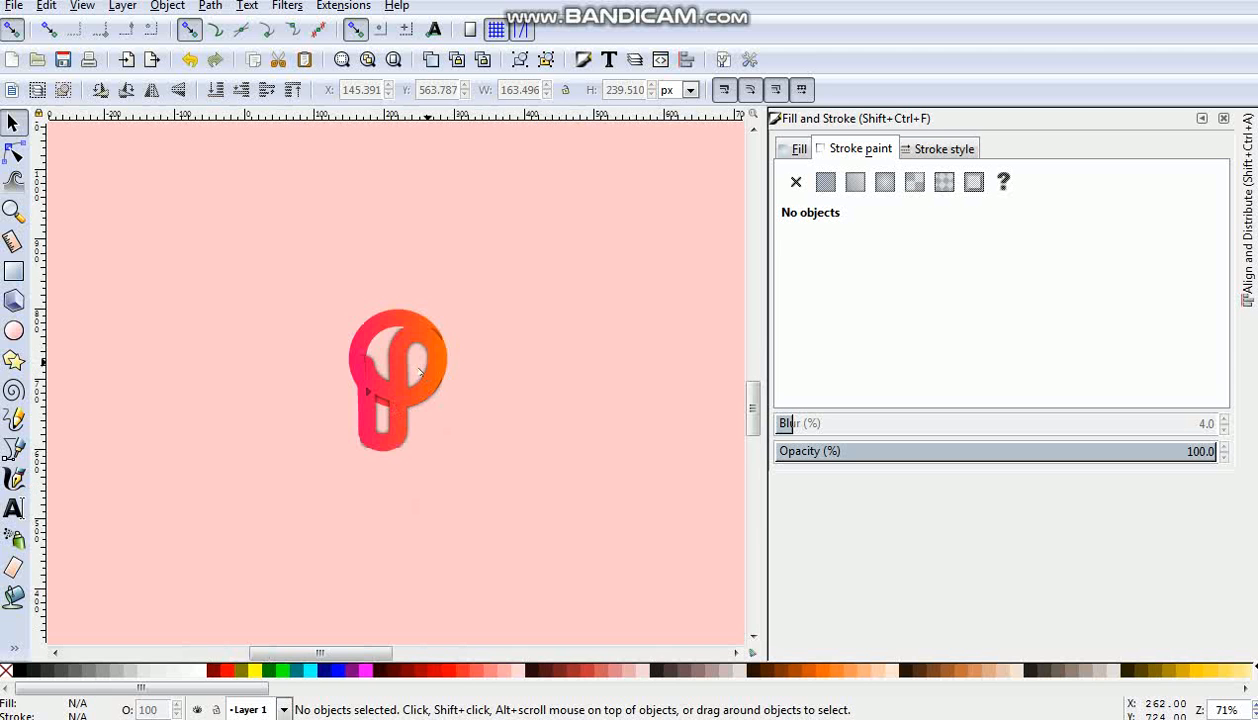
key("plus")
key("plus")
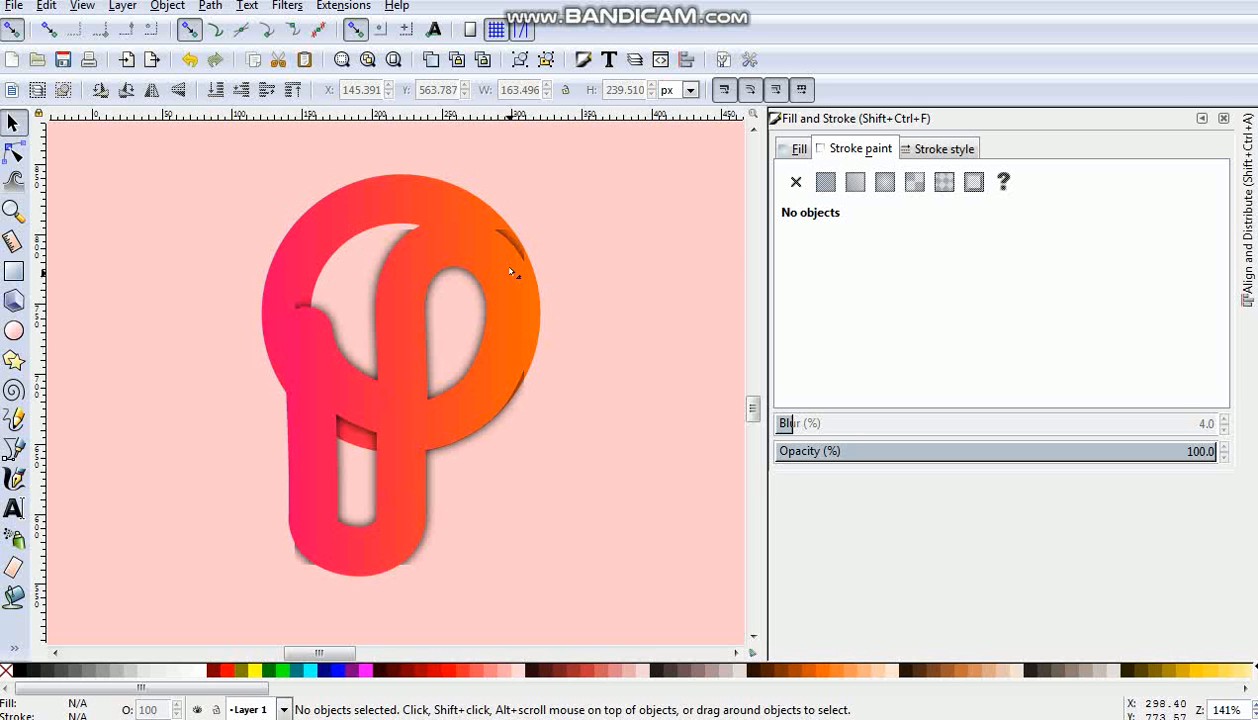
left_click(517, 264, "alt")
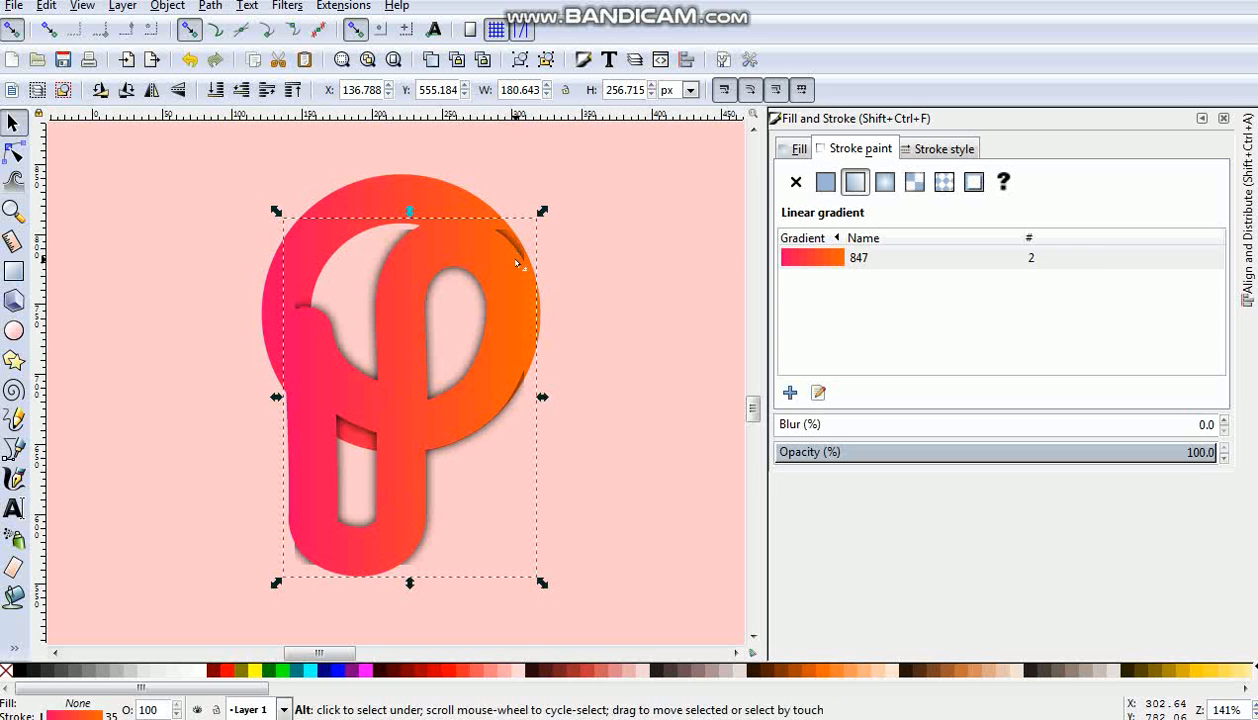
left_click(517, 264, "alt")
left_click_drag(515, 234, 517, 205)
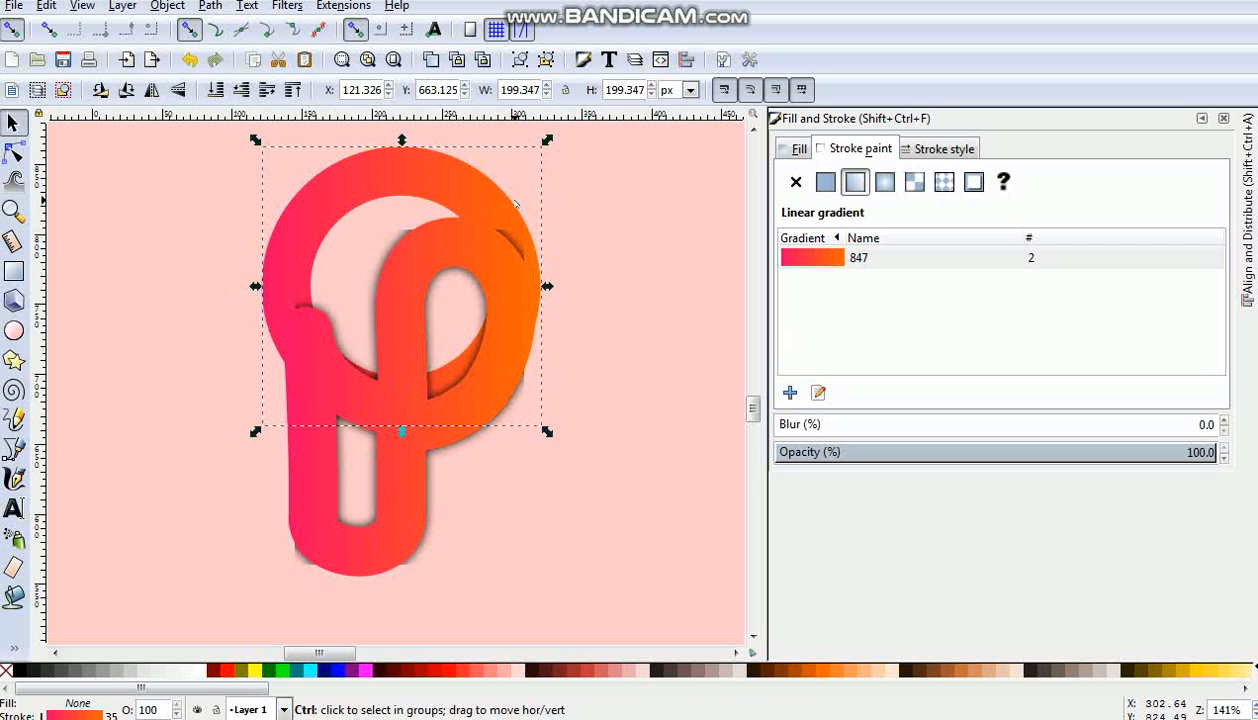
key("ctrl+z")
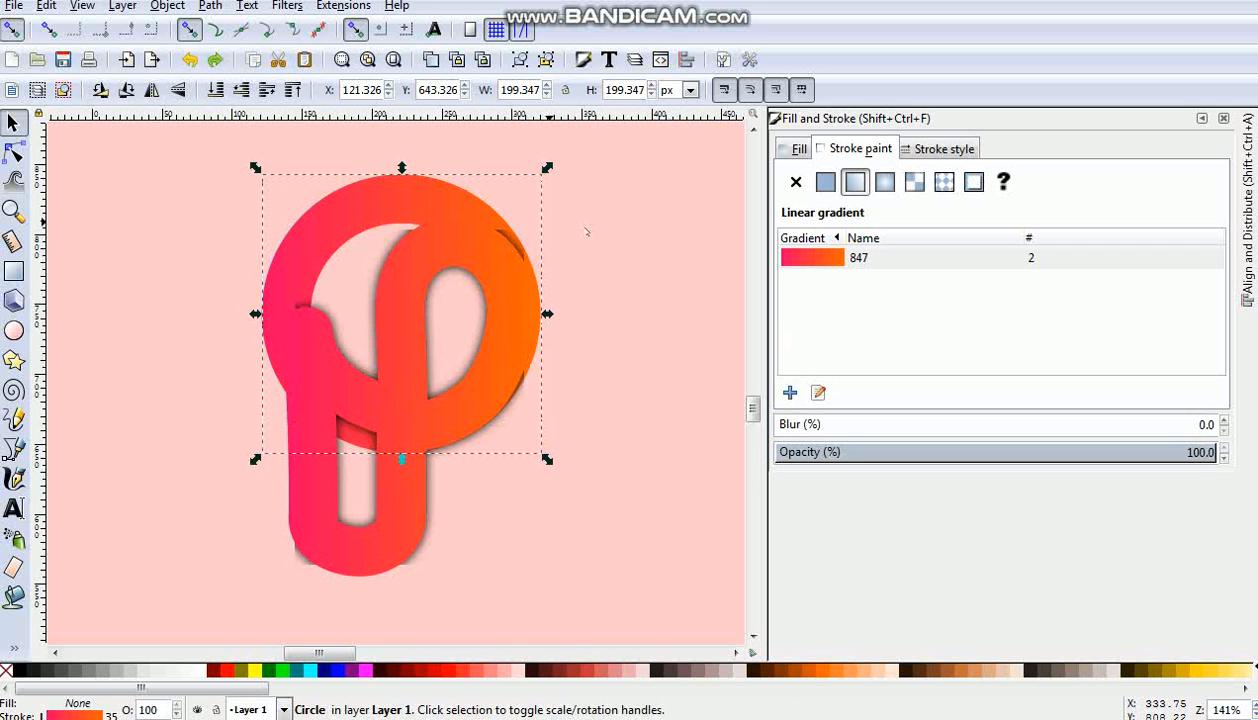
left_click(647, 241)
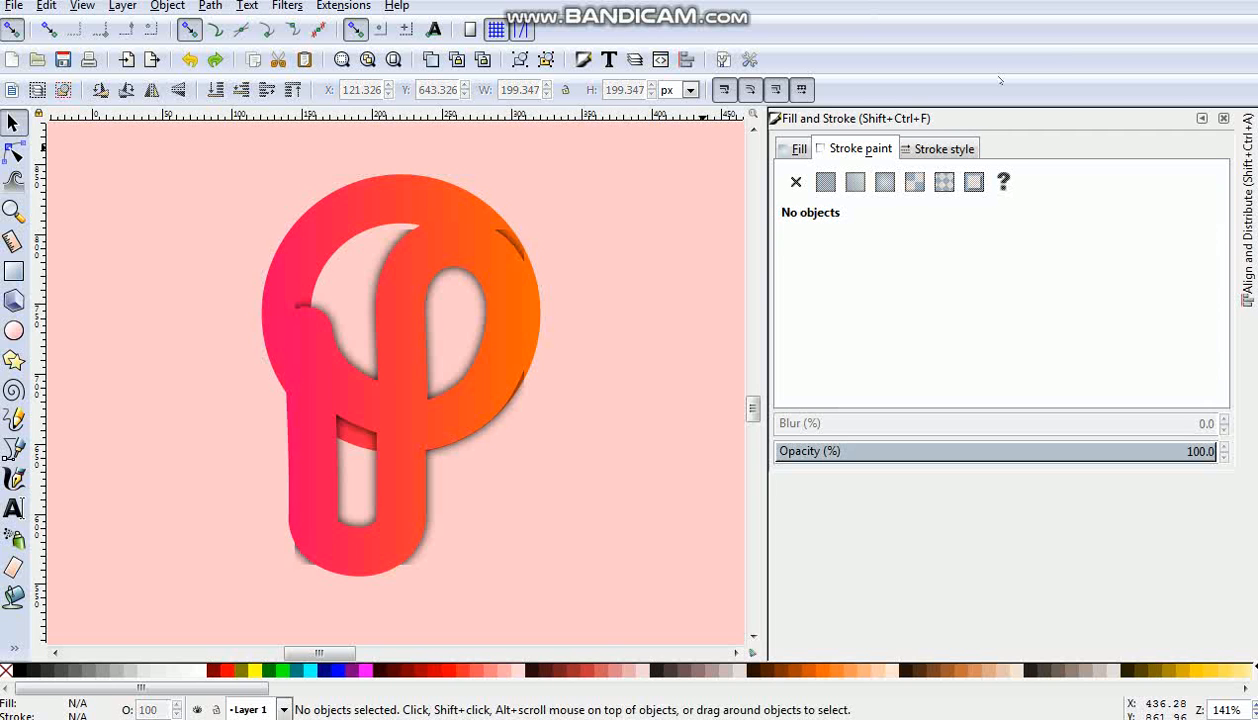
key("1")
key("minus")
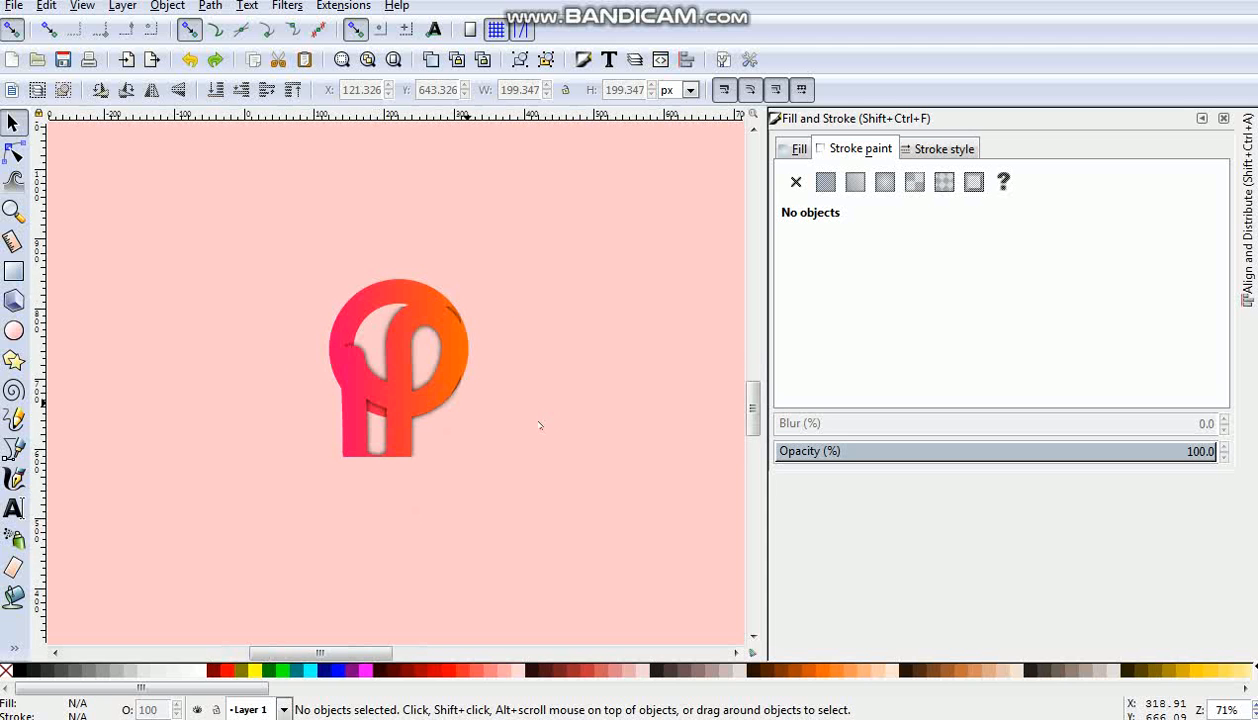